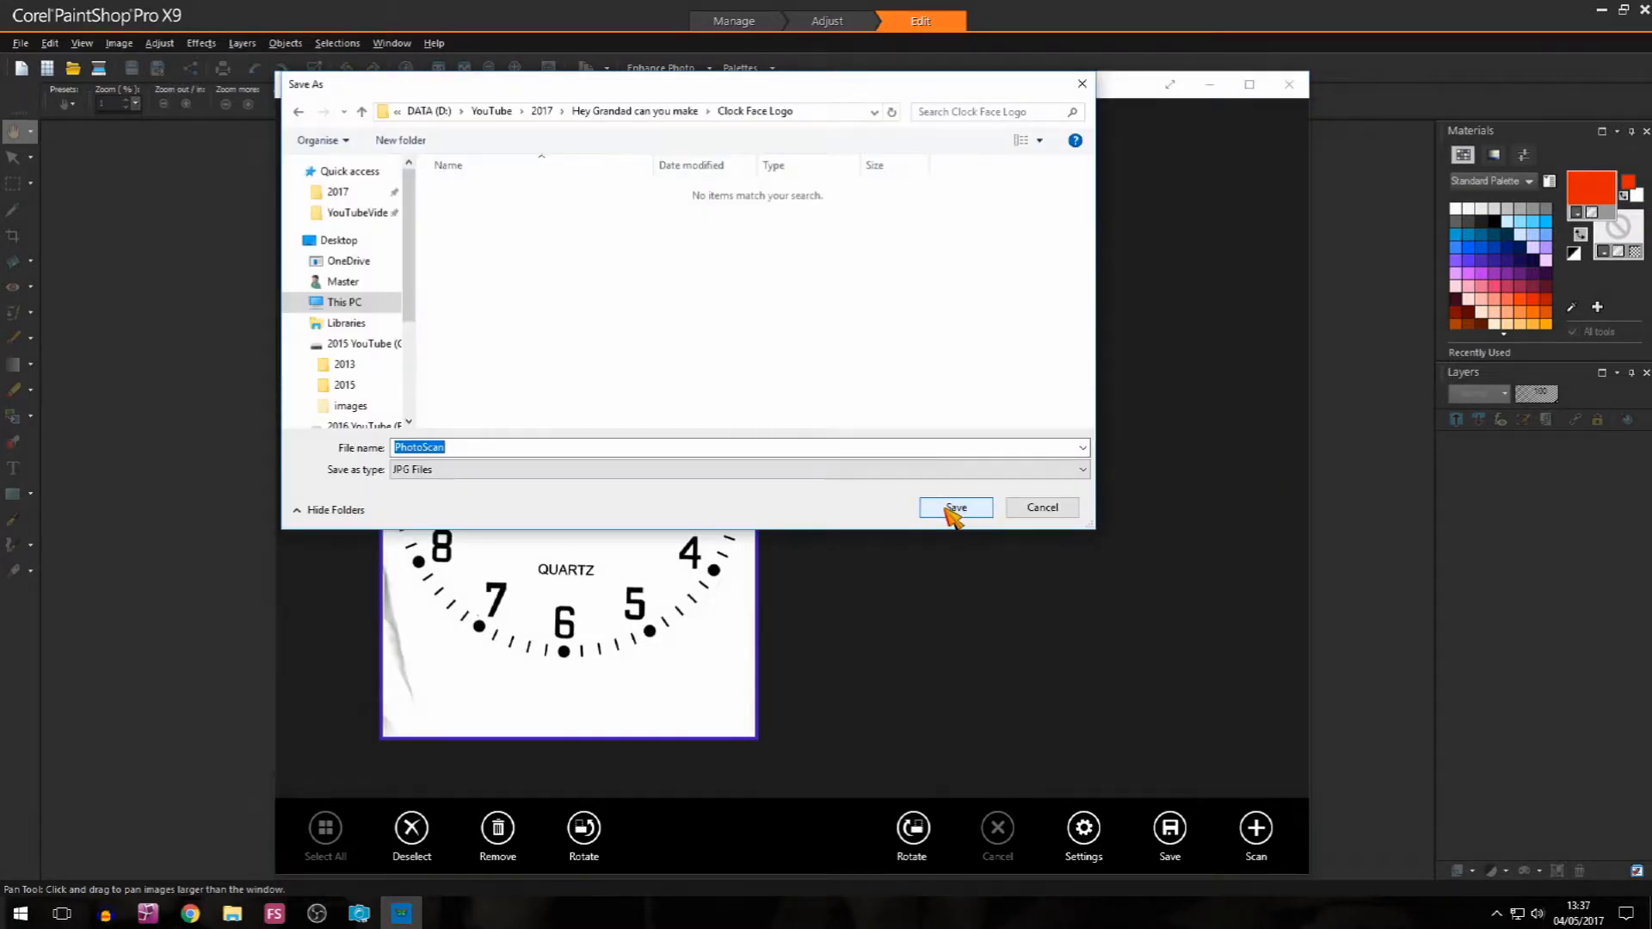
Step: Save the scan as the JPG file PhotoScan in the Clock Face Logo folder and open it in Corel PaintShop Pro
left_click(950, 510)
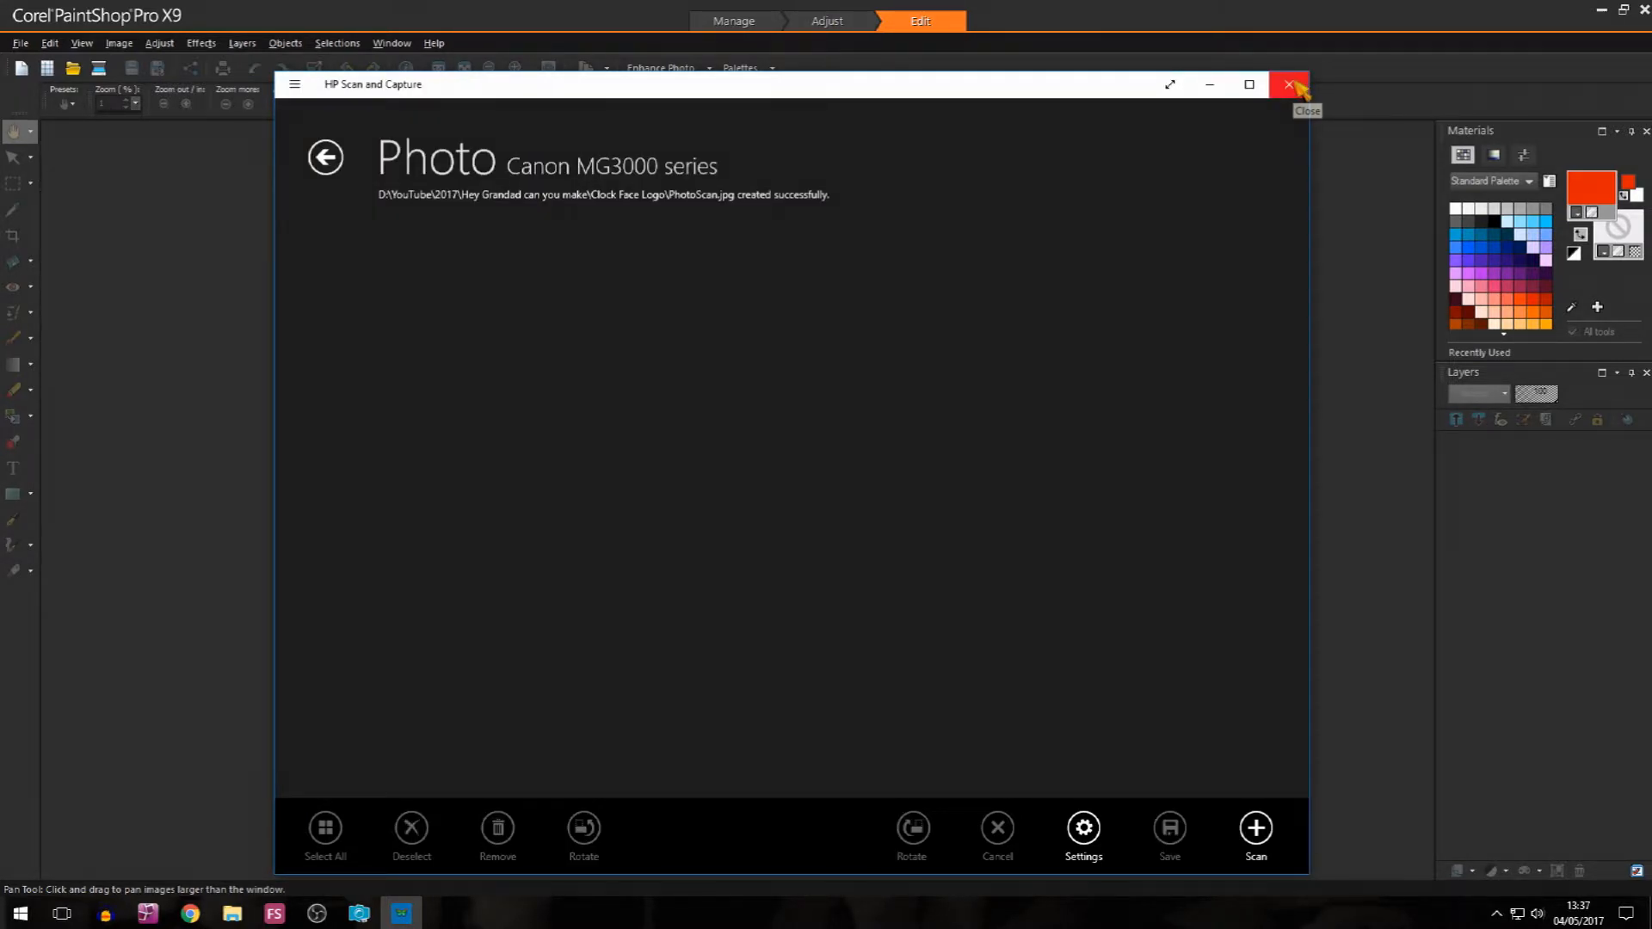
left_click(1290, 85)
left_click(74, 68)
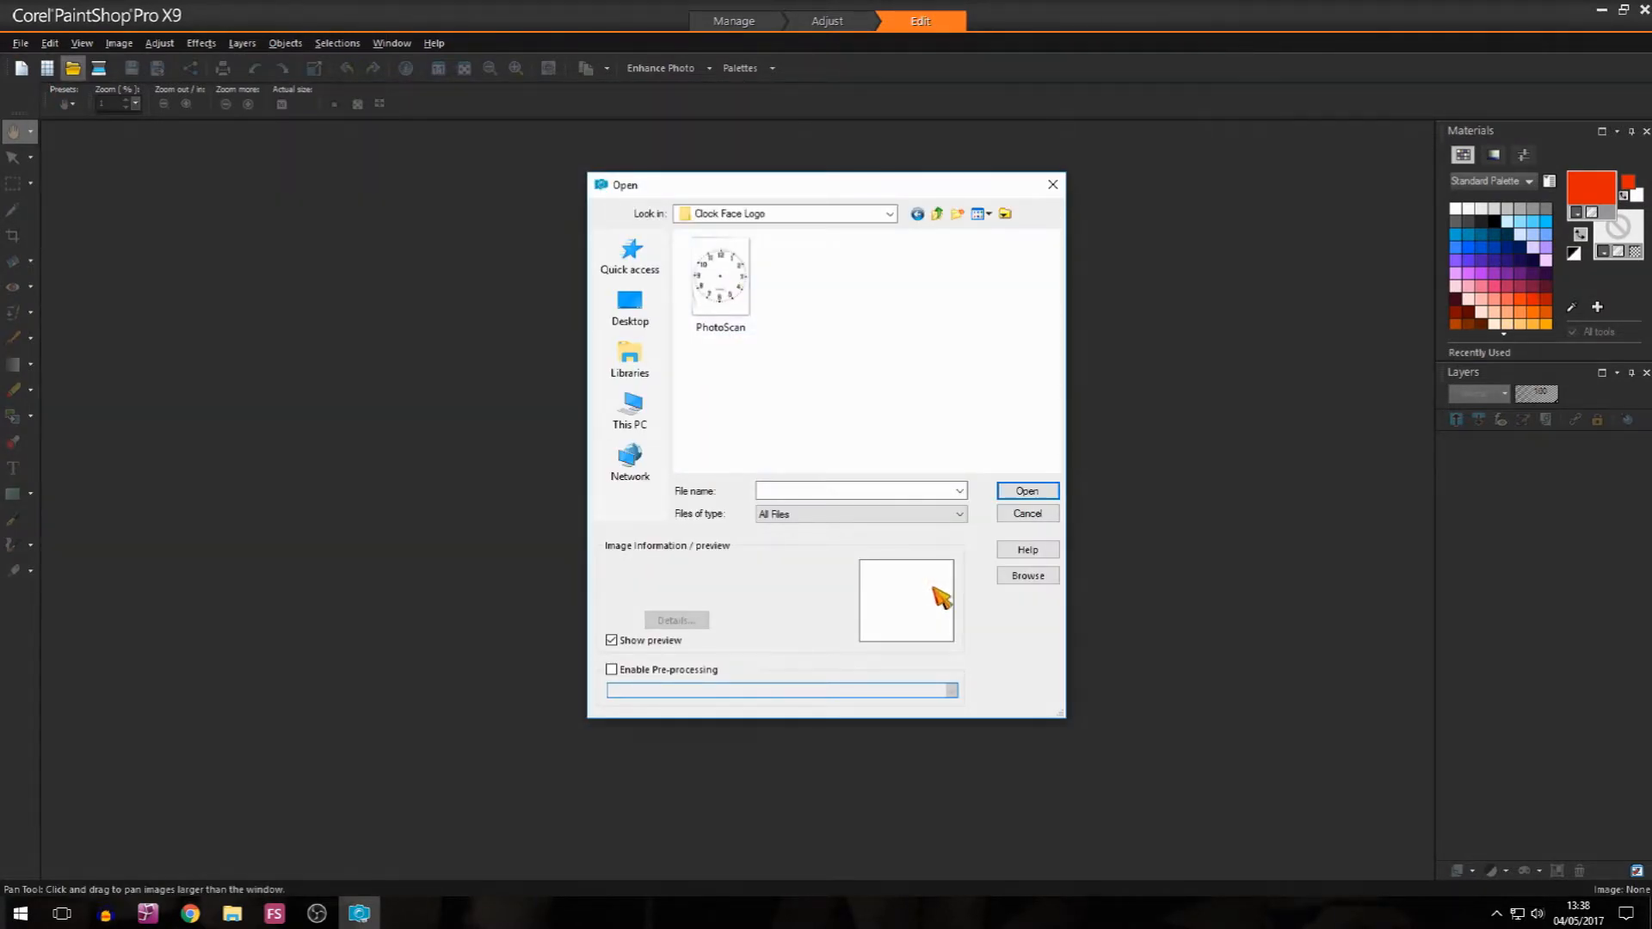
left_click(721, 282)
left_click(1028, 492)
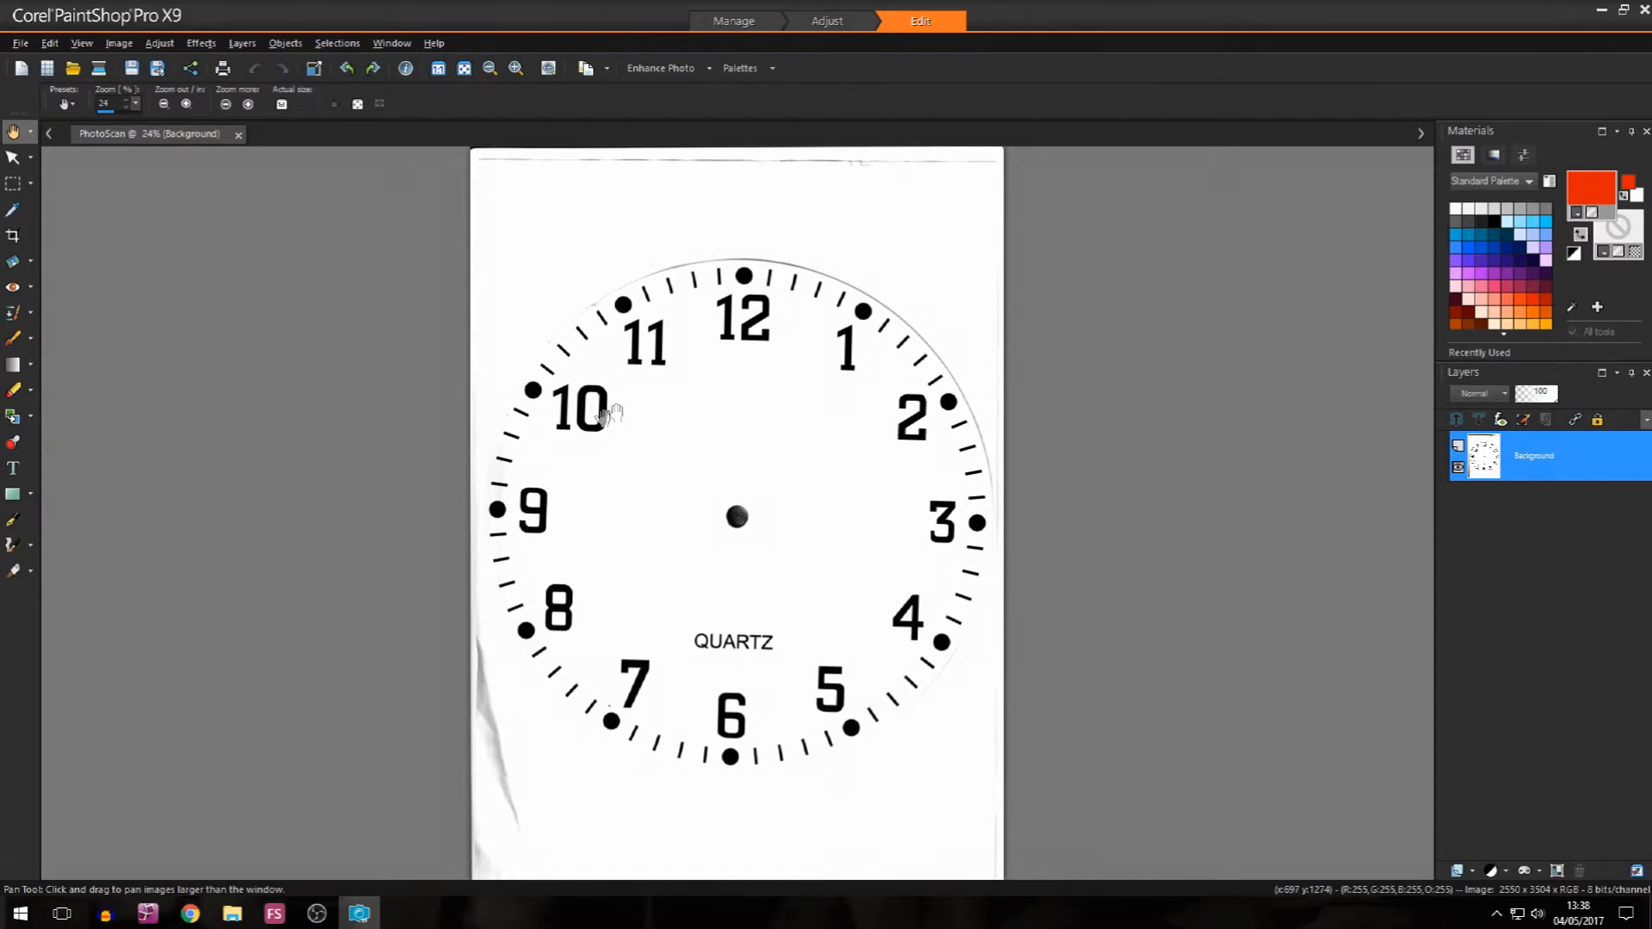
Step: Start a Magic Wand selection of the clock face markings at the hour dot beside the 11
left_click(30, 183)
left_click(96, 234)
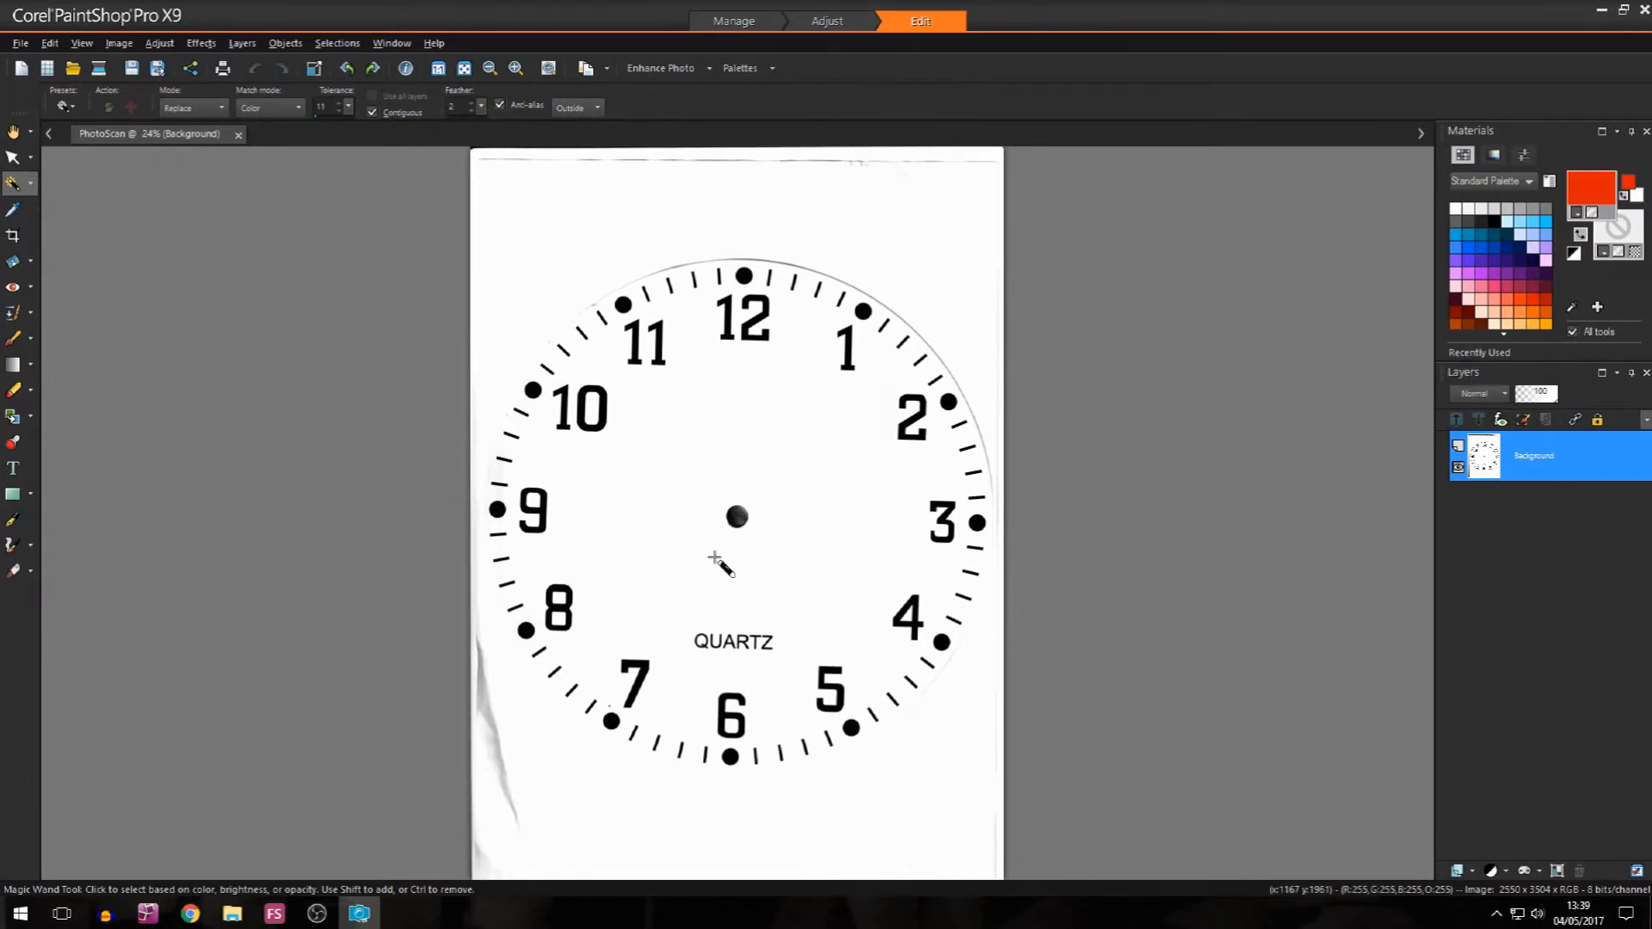
left_click(624, 303)
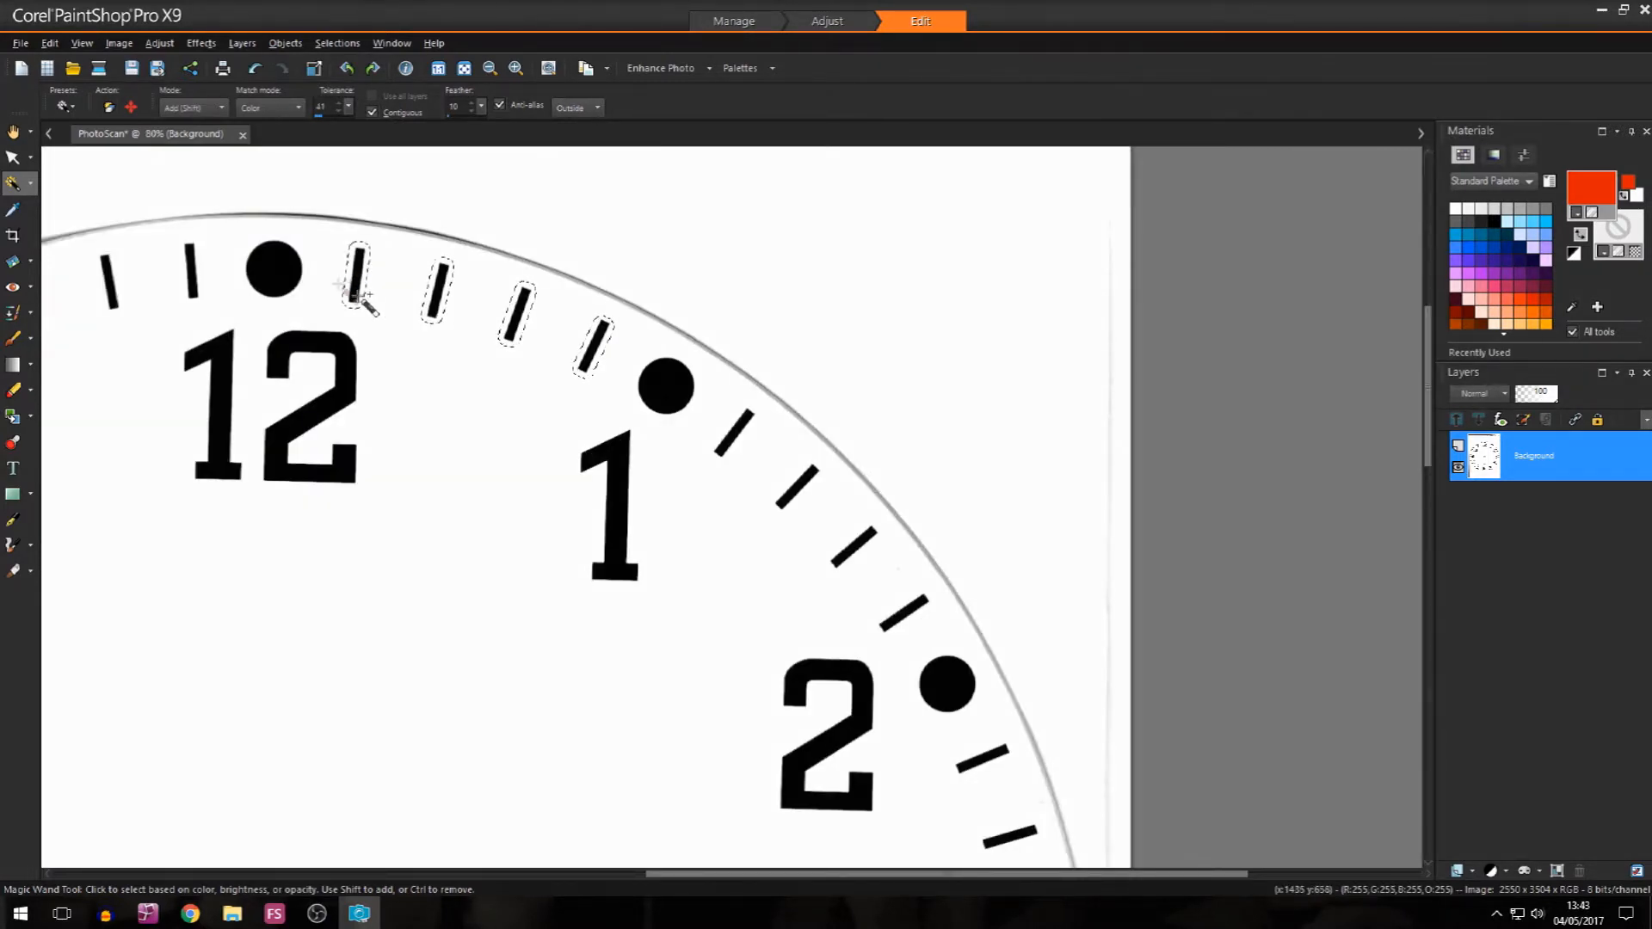
Step: Add the numerals 12 and 1 and their hour dots to the Magic Wand selection
left_click(278, 398)
left_click(216, 405)
left_click(635, 504)
left_click(670, 388)
Step: Add the four minute ticks between 1 and 2 to the selection, covering each tick completely
left_click(731, 437)
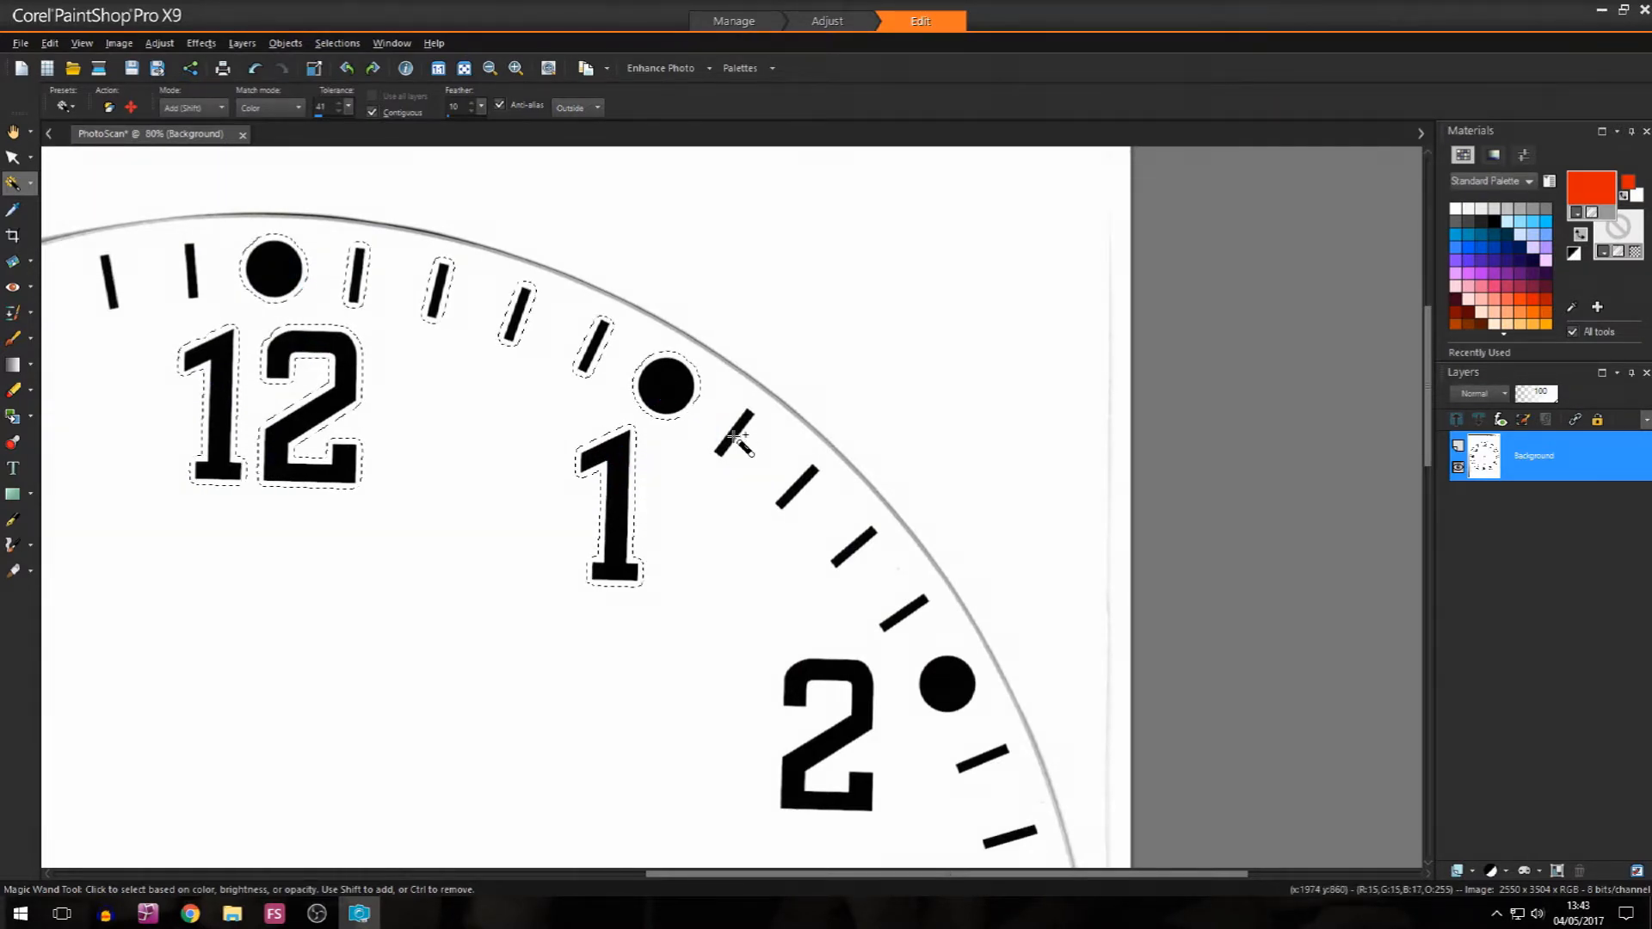
left_click(793, 495)
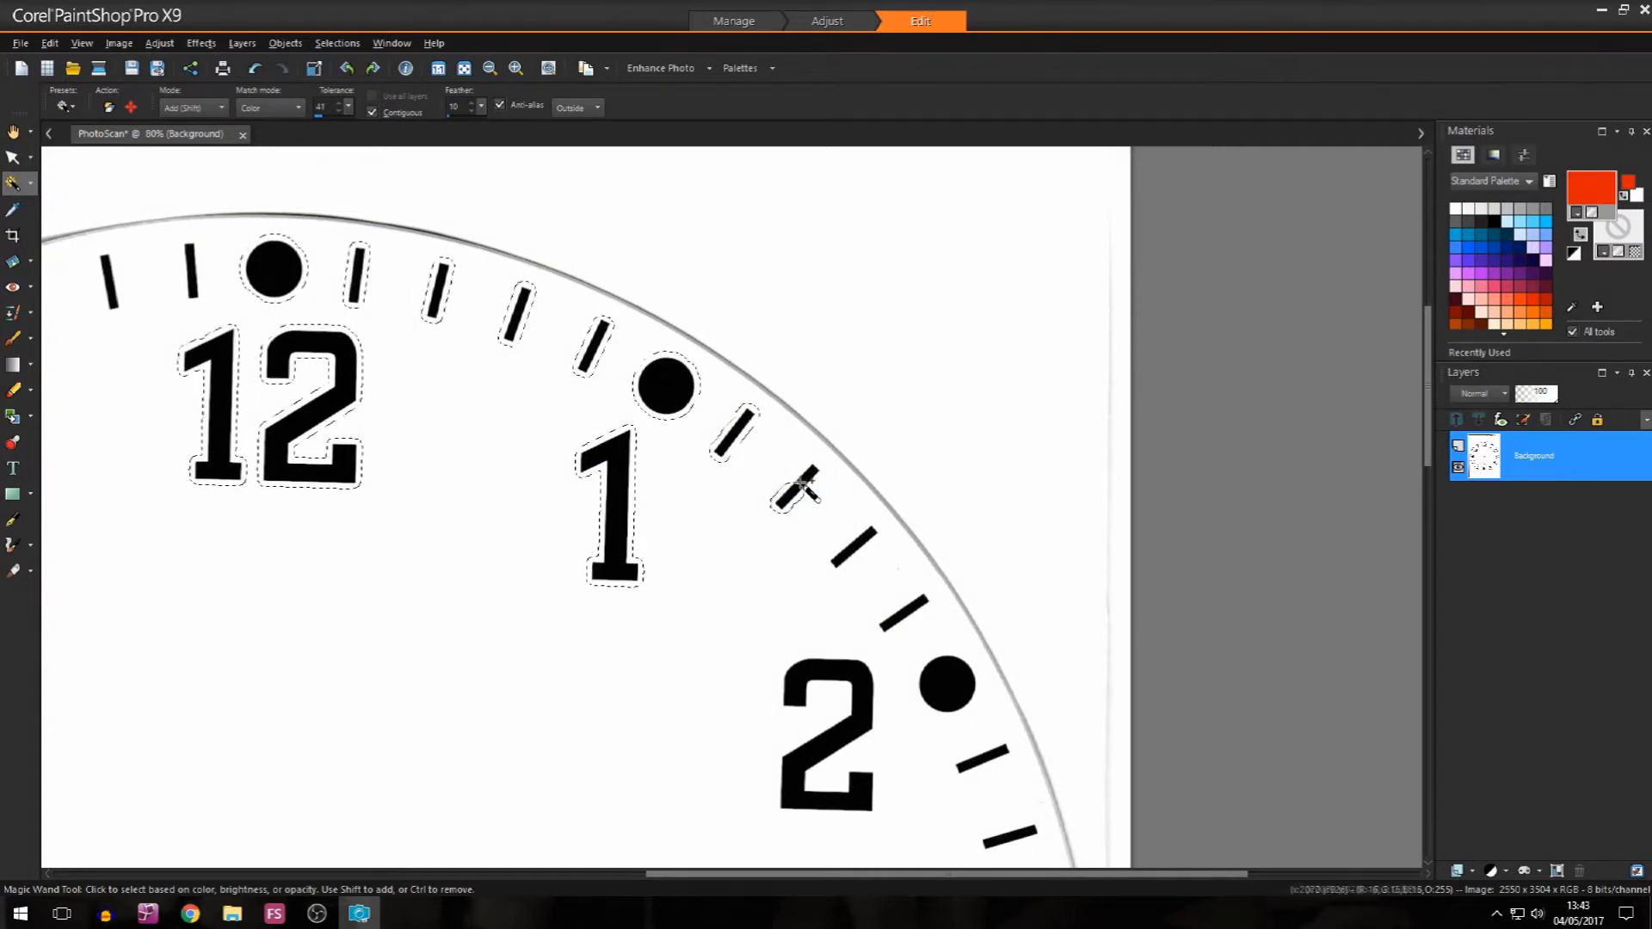
left_click(848, 546)
scroll(867, 565, "up", 4)
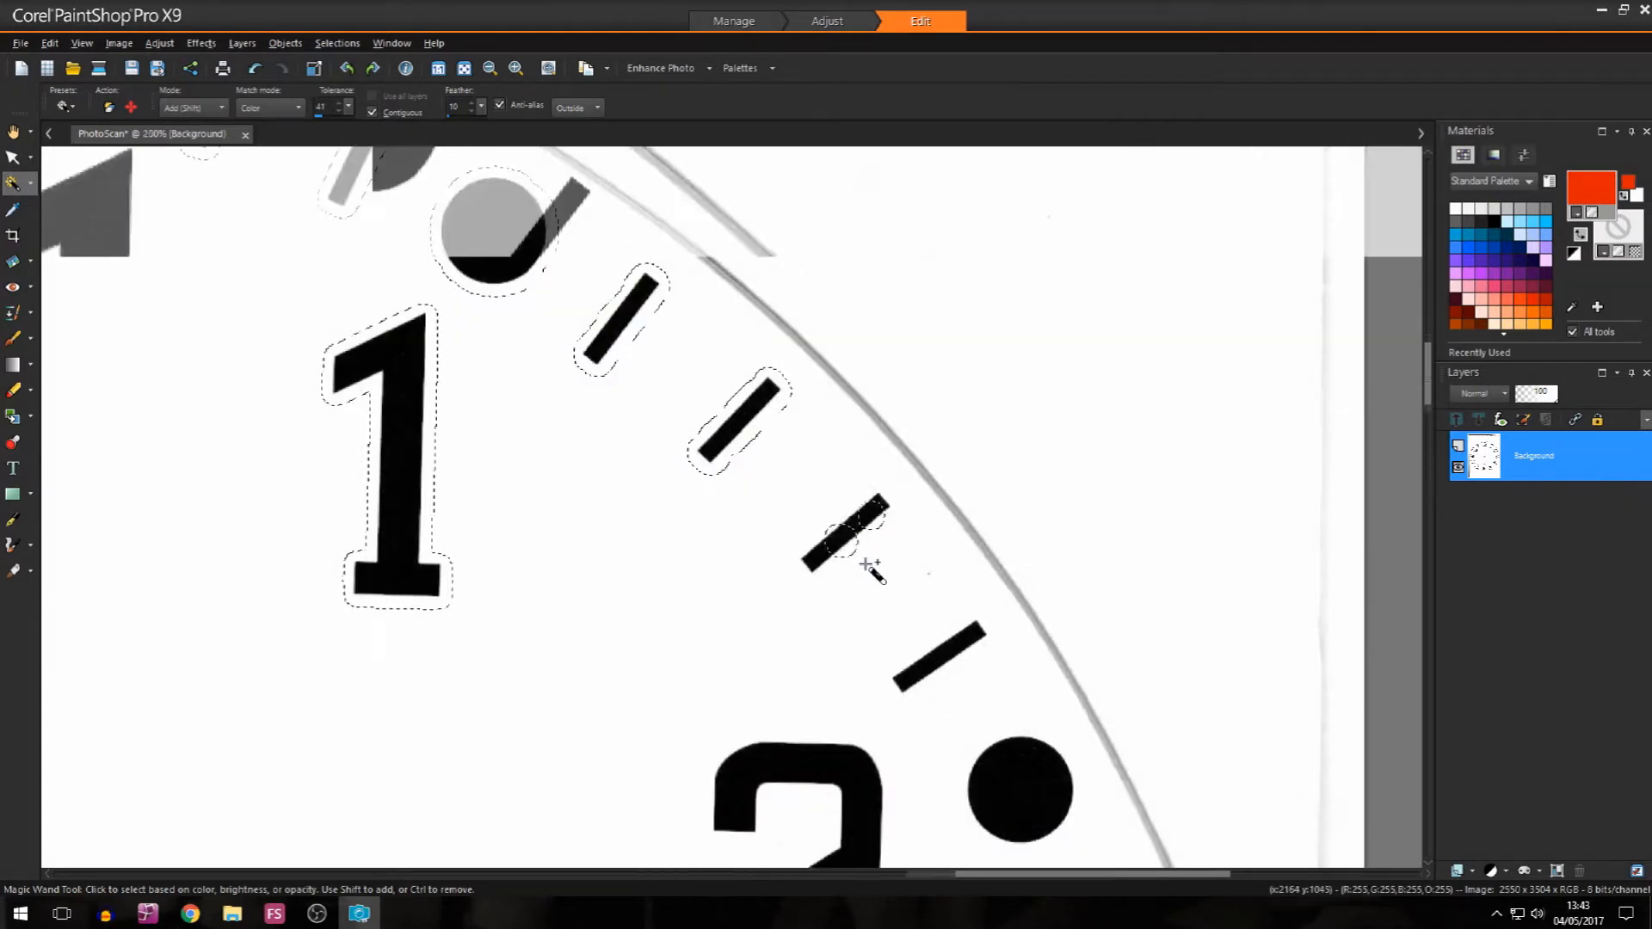
scroll(868, 565, "up", 1)
left_click(886, 473)
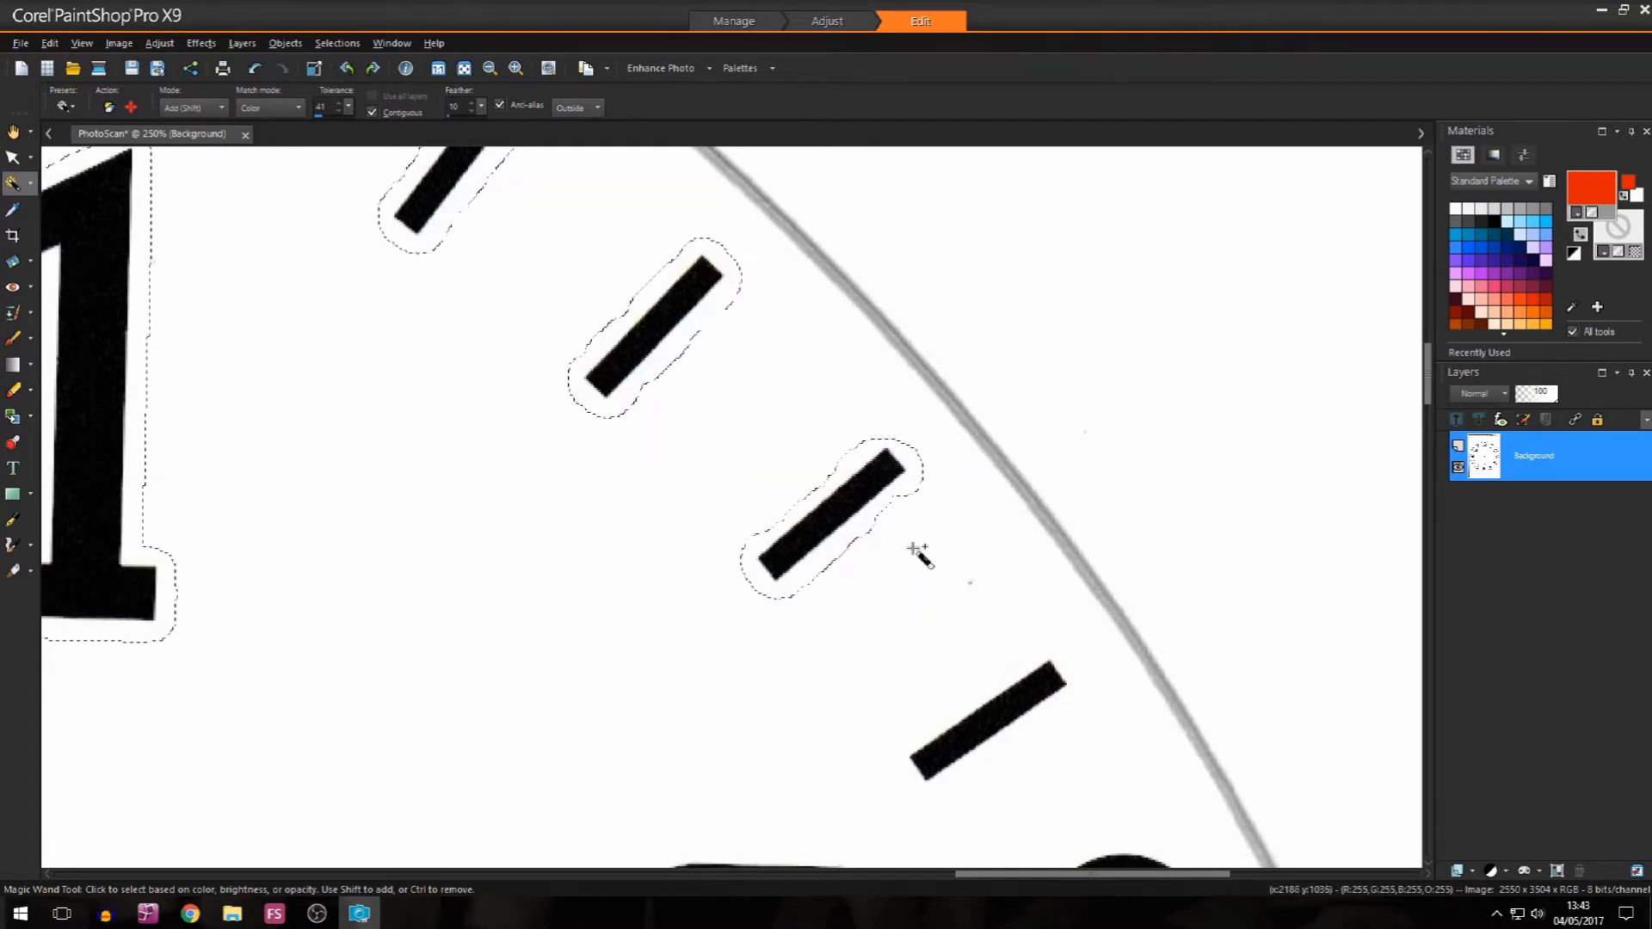
left_click(1030, 692)
Step: Add the numeral 2, its hour dot and the four minute ticks between 2 and 3 to the selection
scroll(1089, 759, "down", 2)
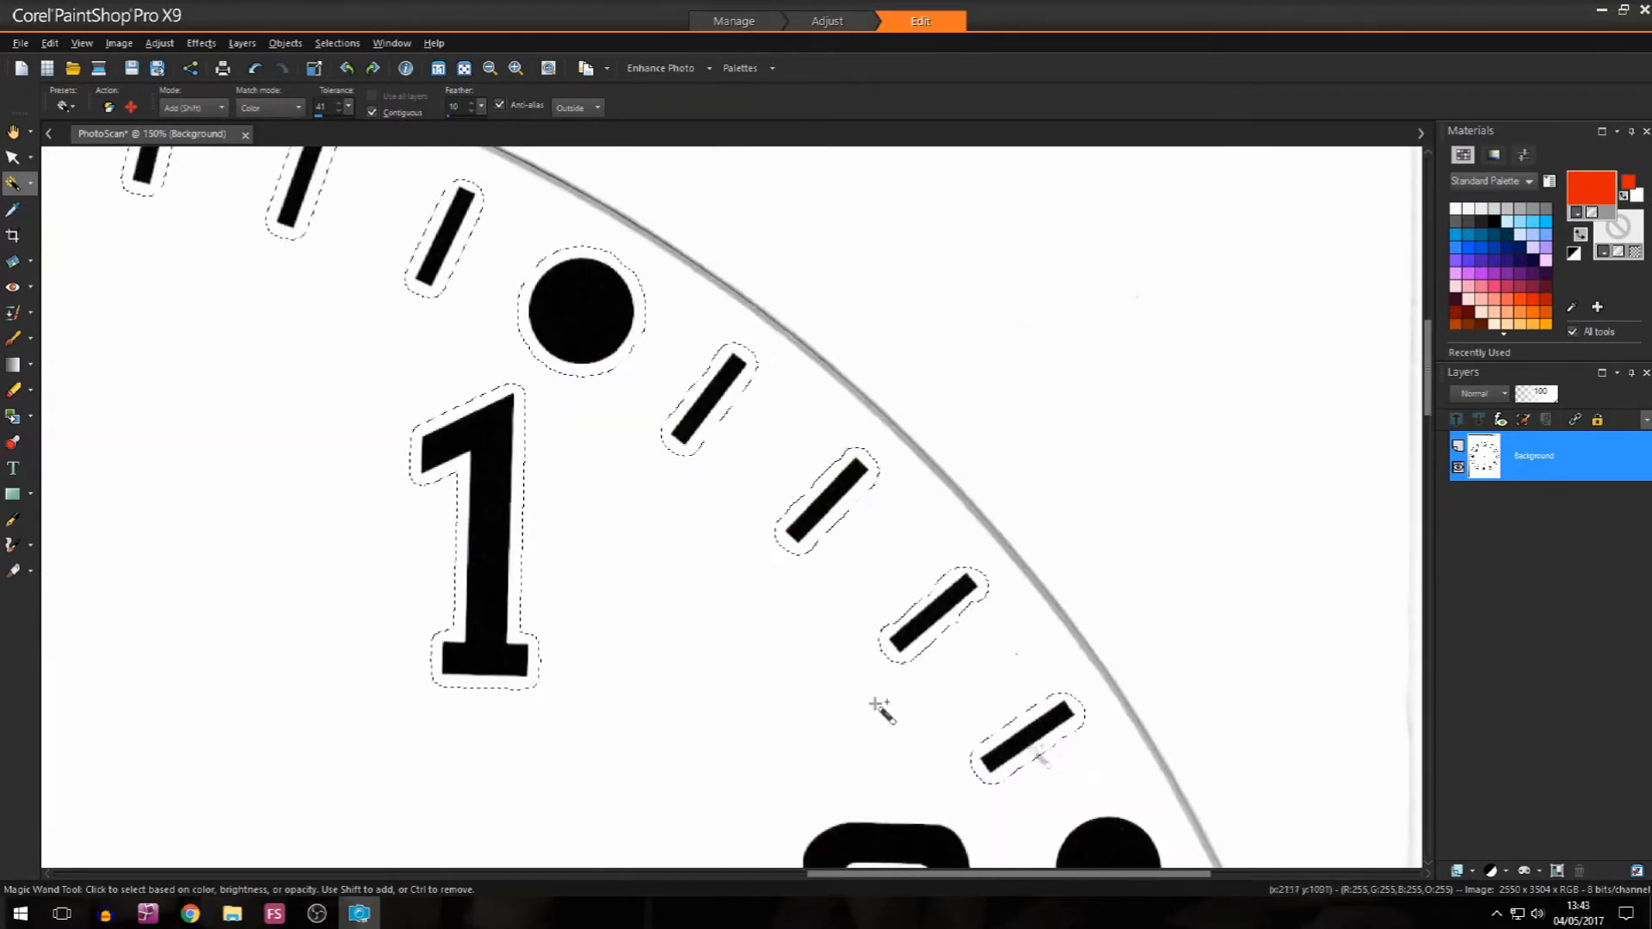
scroll(903, 714, "down", 3)
left_click(1020, 792)
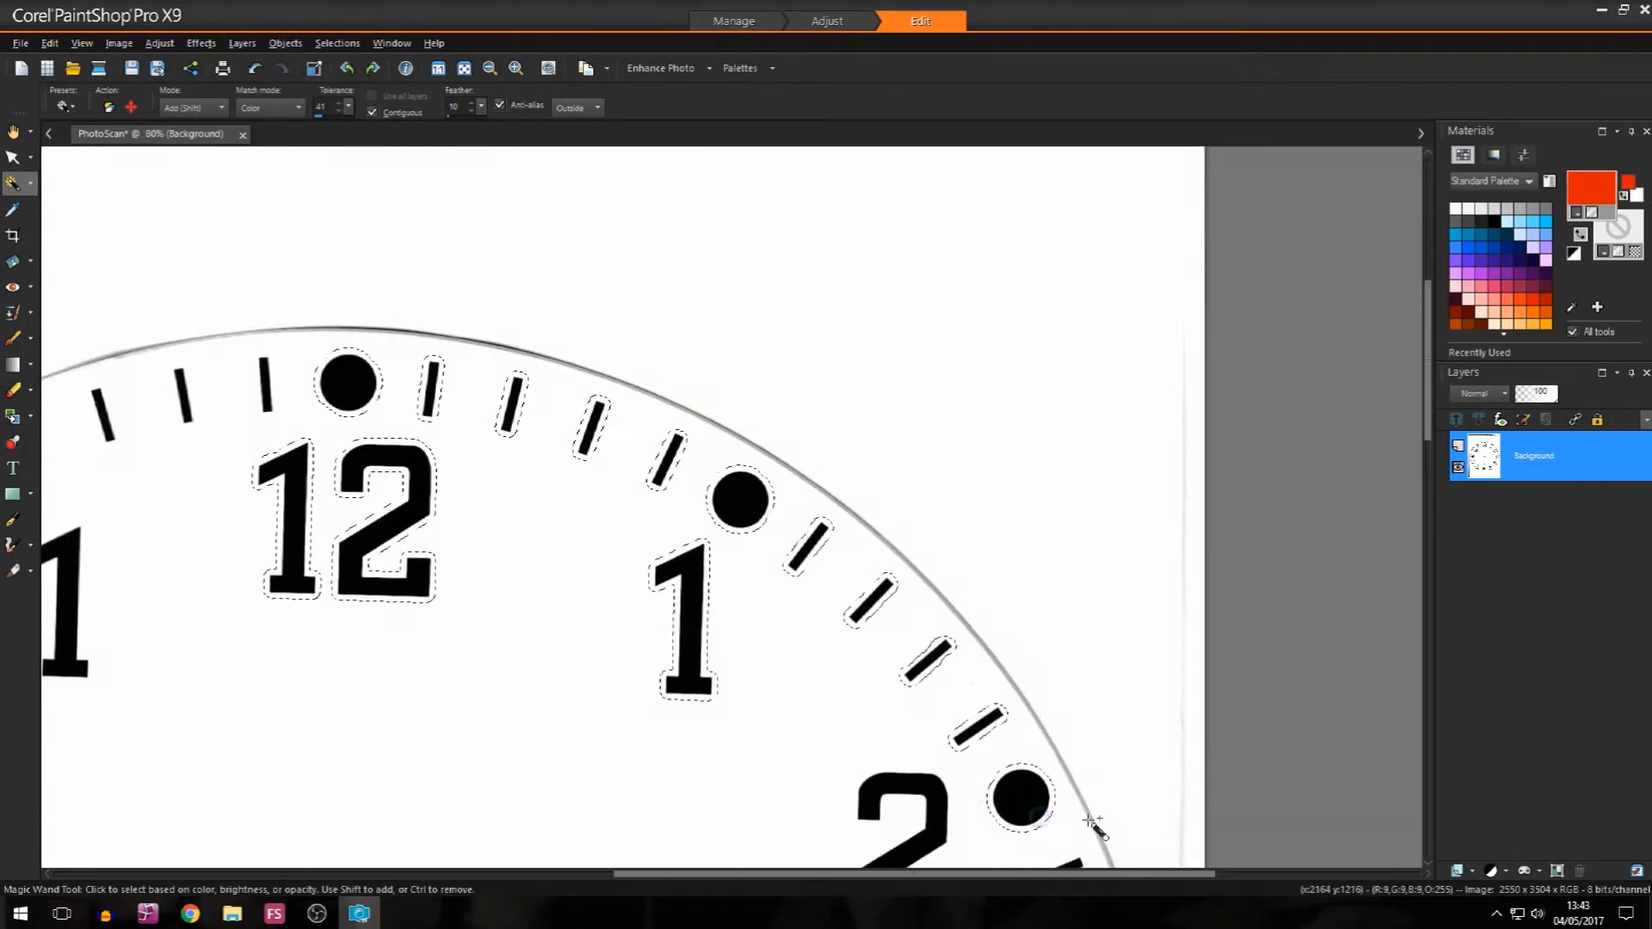
scroll(1095, 826, "down", 5)
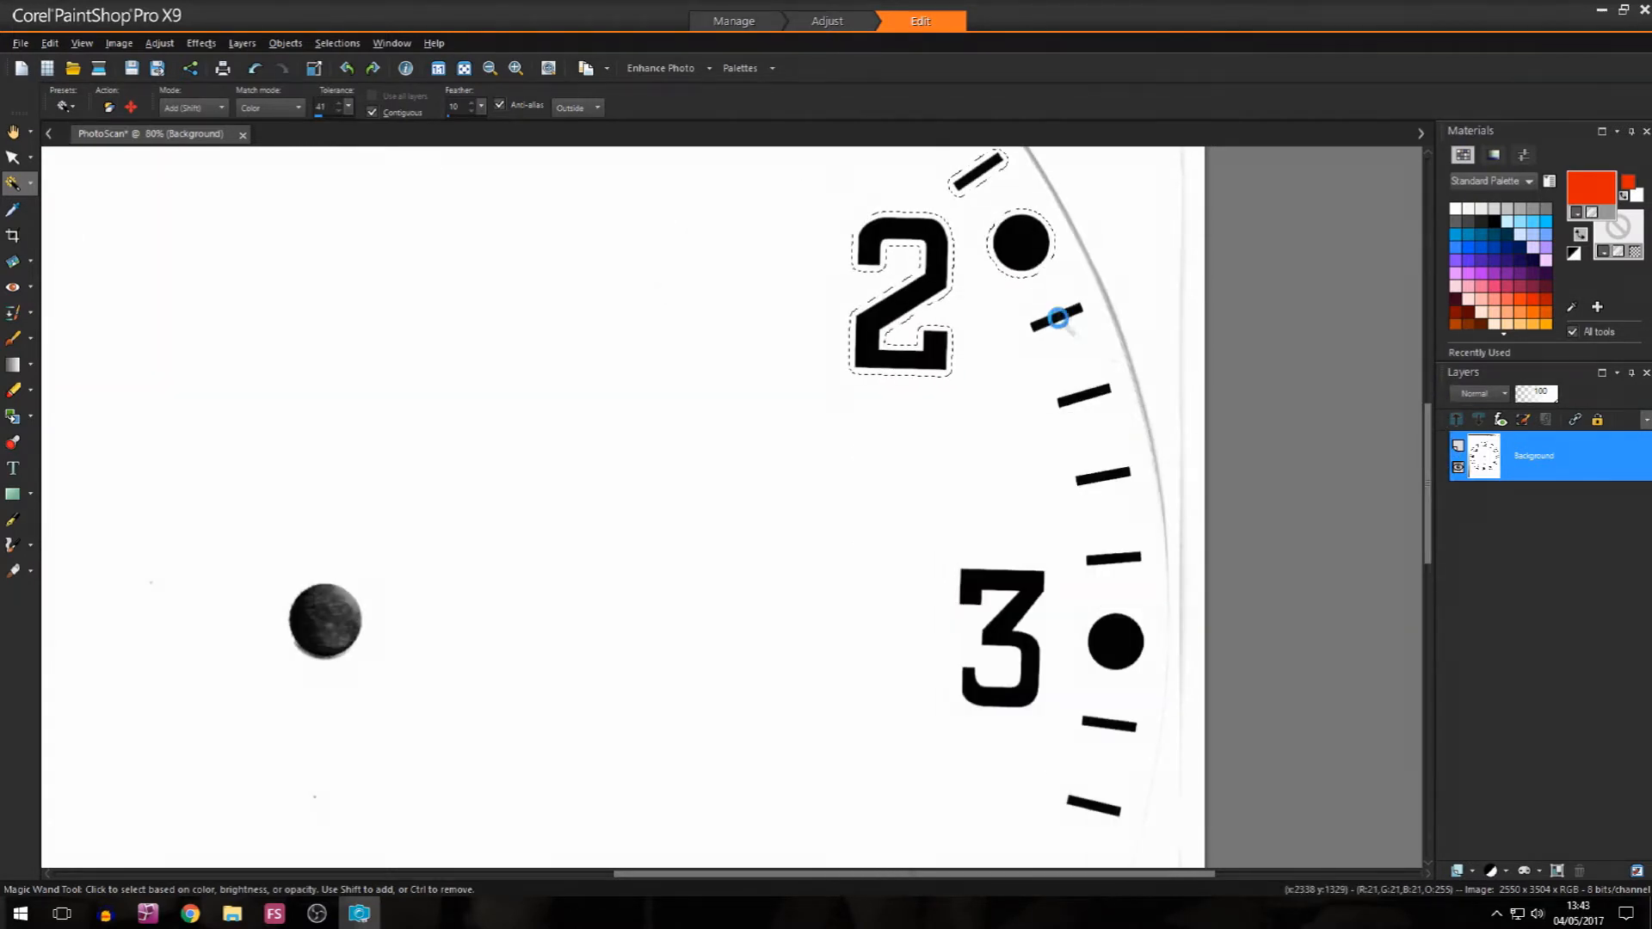
left_click(1084, 397)
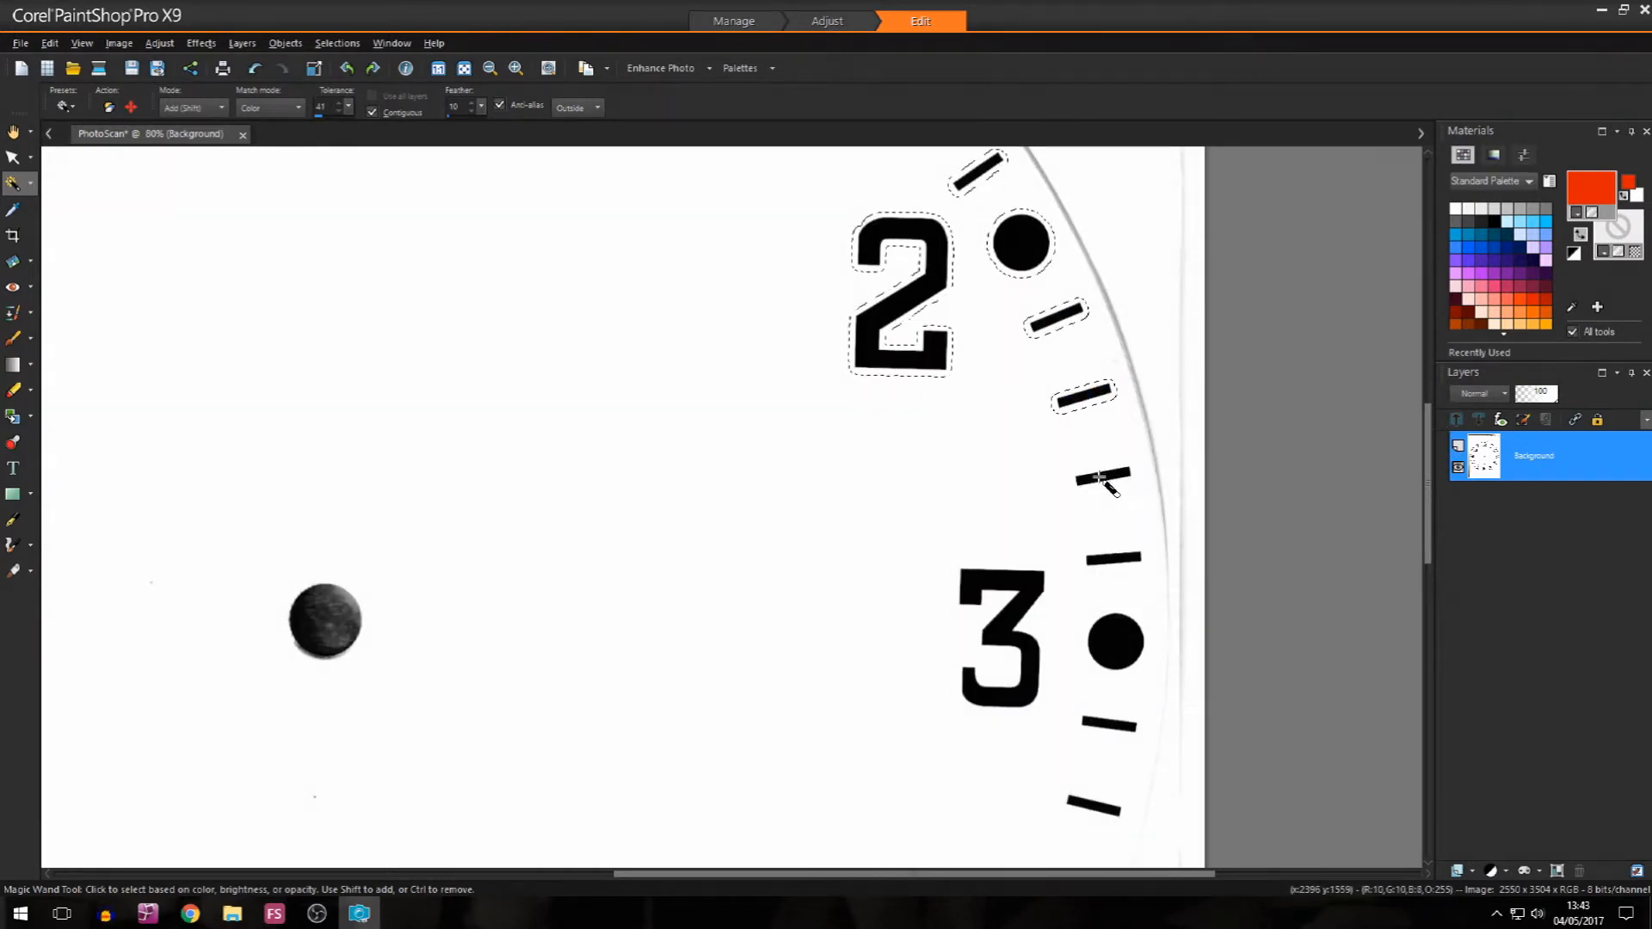
left_click(1116, 559)
Step: Add the numeral 3, its hour dot and the clock's centre hole to the selection
left_click(1024, 637)
left_click(341, 654)
left_click(1119, 647)
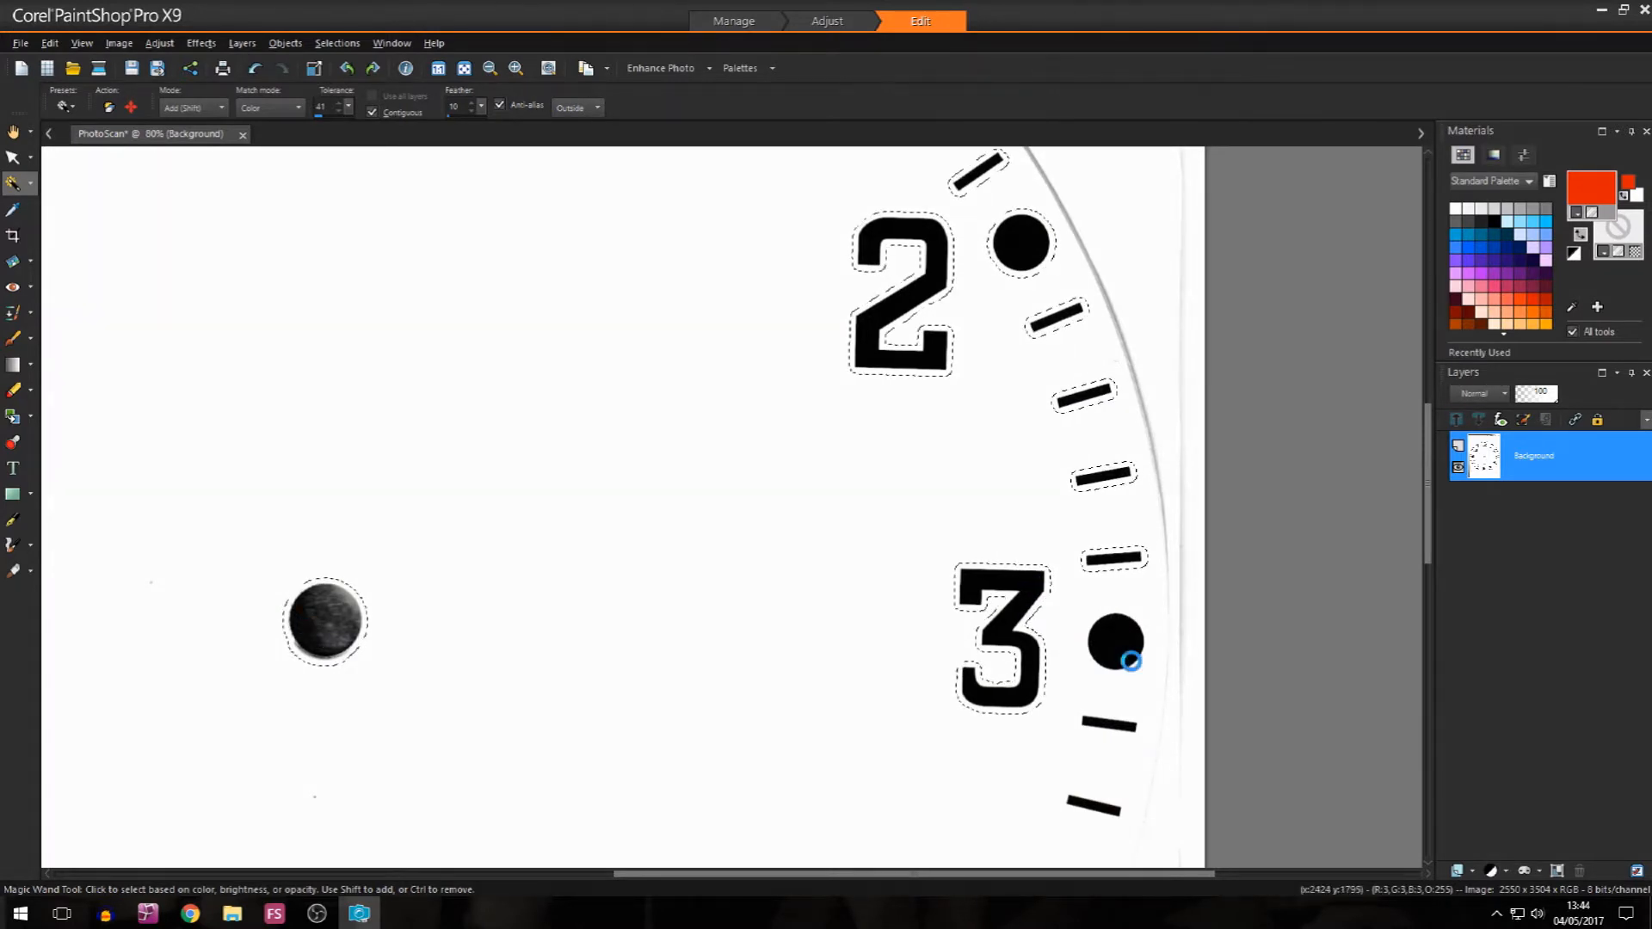
Step: Add the four minute ticks between 3 and 4, the numeral 4 and its hour dot to the selection
left_click(1116, 727)
left_click(1086, 804)
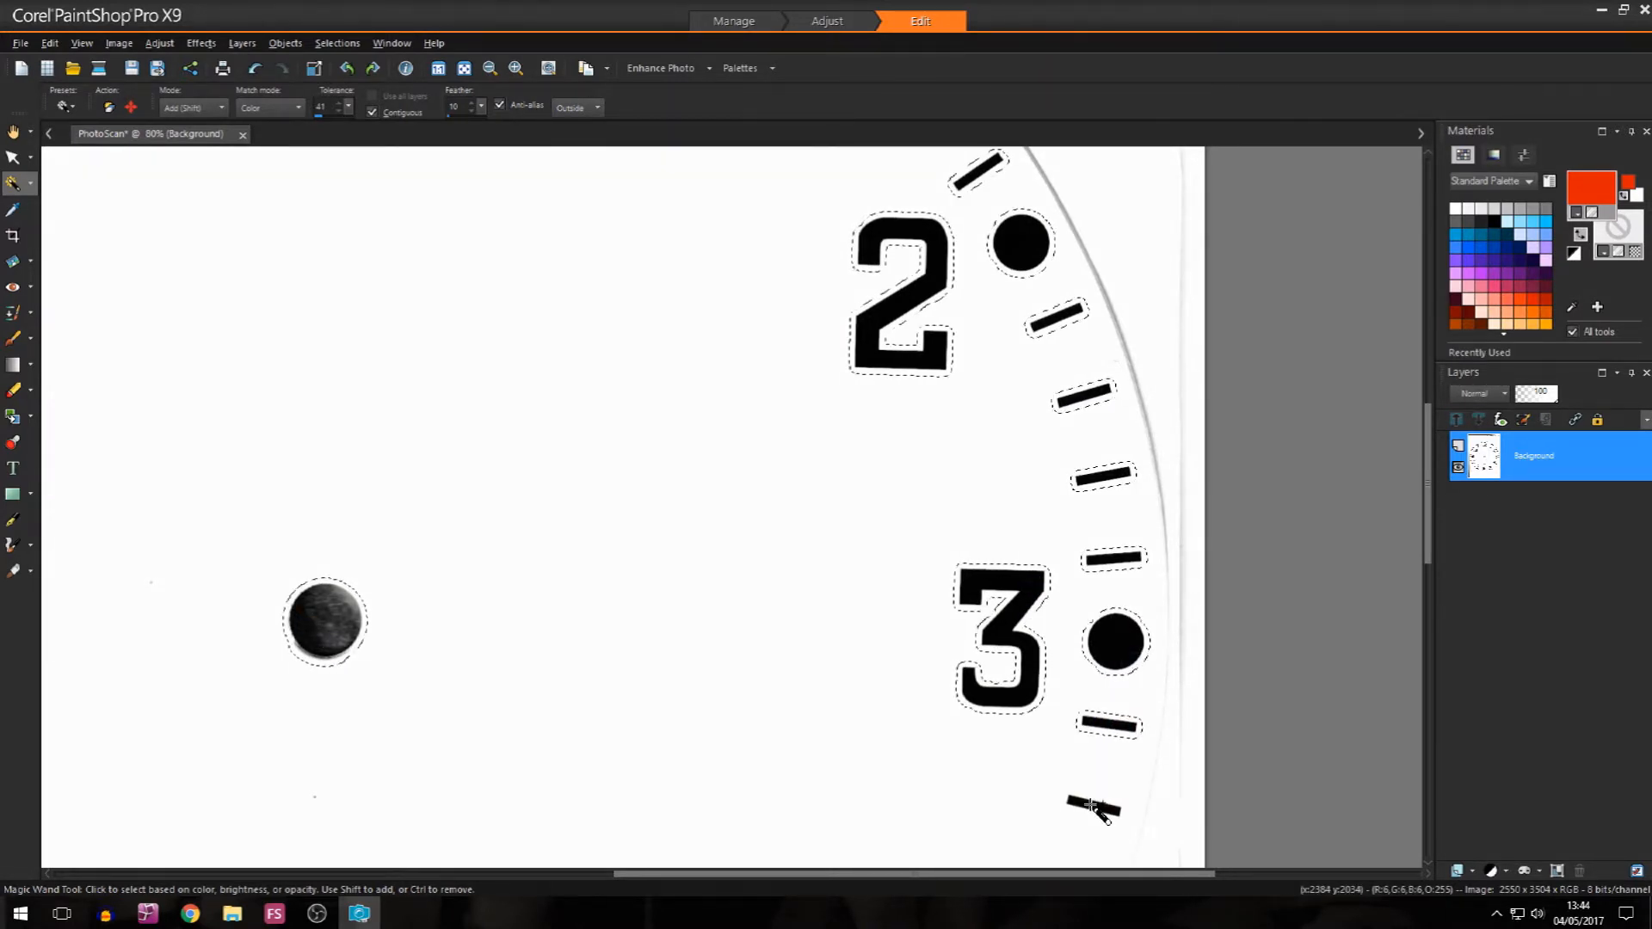
left_click_drag(1428, 506, 1446, 609)
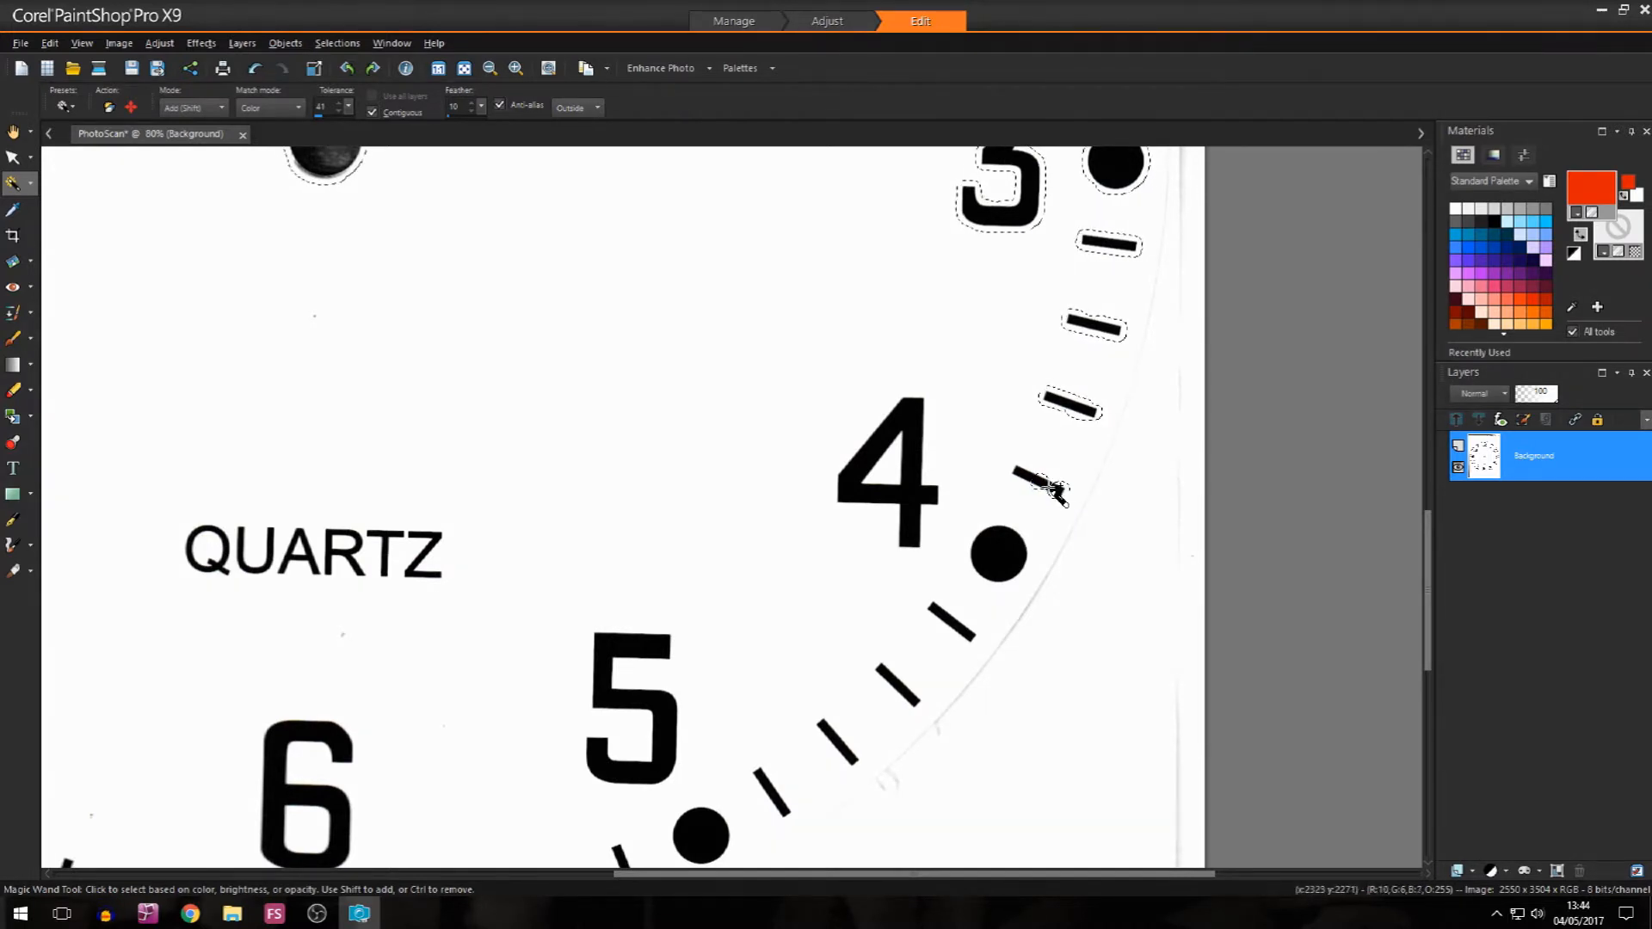
scroll(1050, 488, "up", 5)
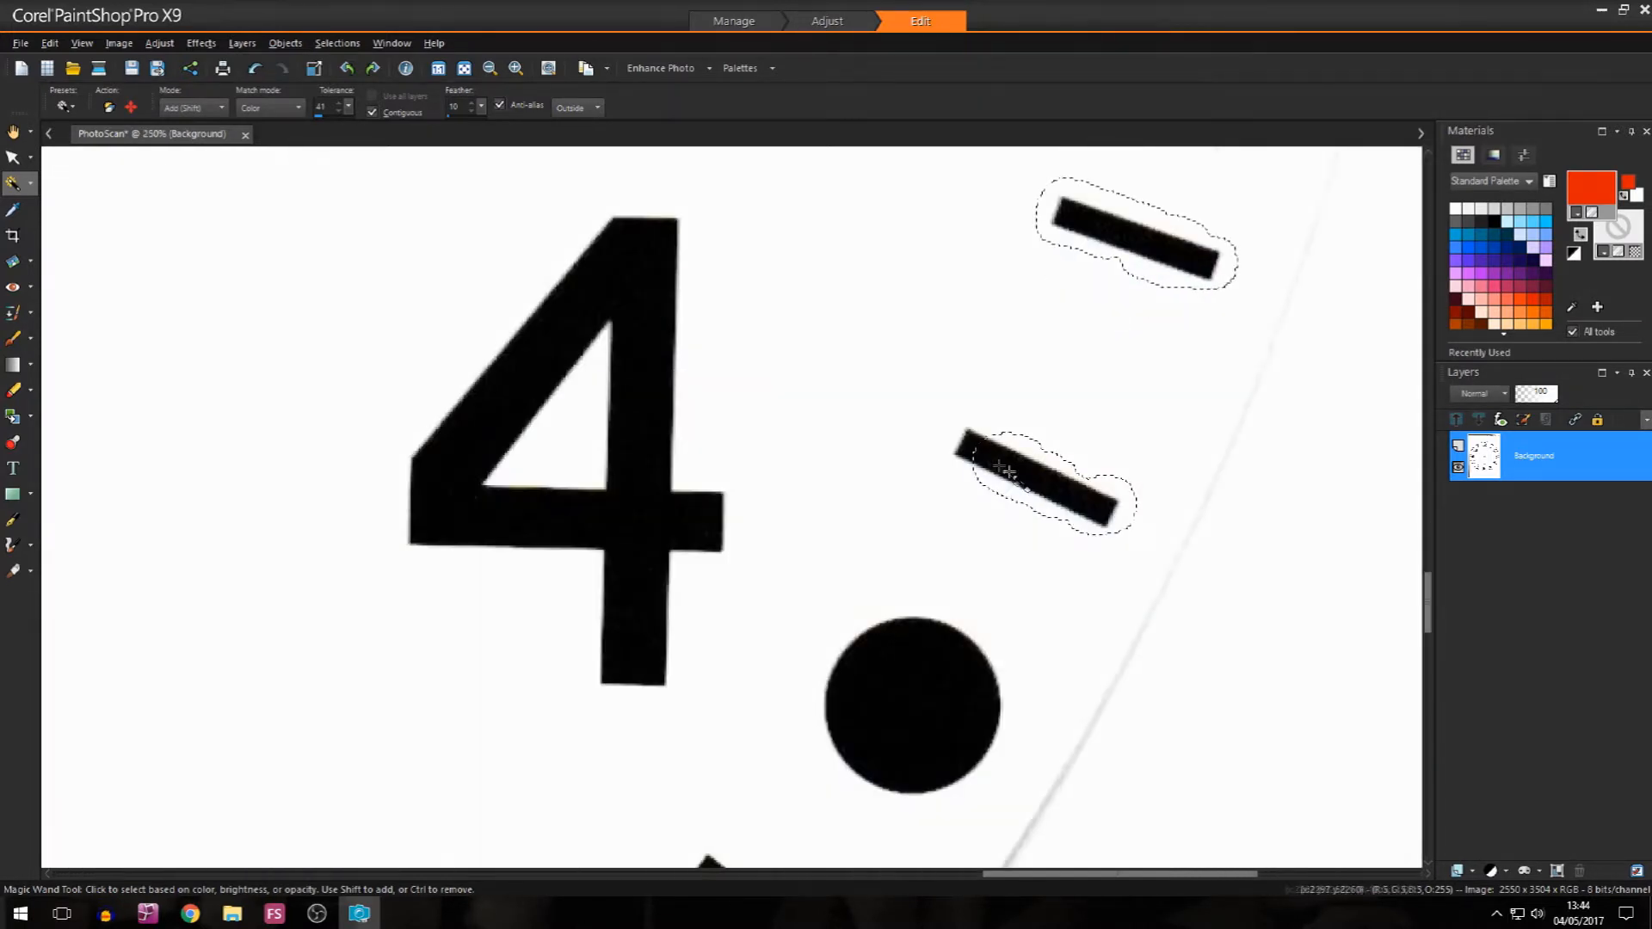
left_click(973, 454)
left_click(1113, 523)
left_click(938, 761)
Step: Add the four minute ticks between 4 and 5 to the selection
scroll(1144, 645, "down", 5)
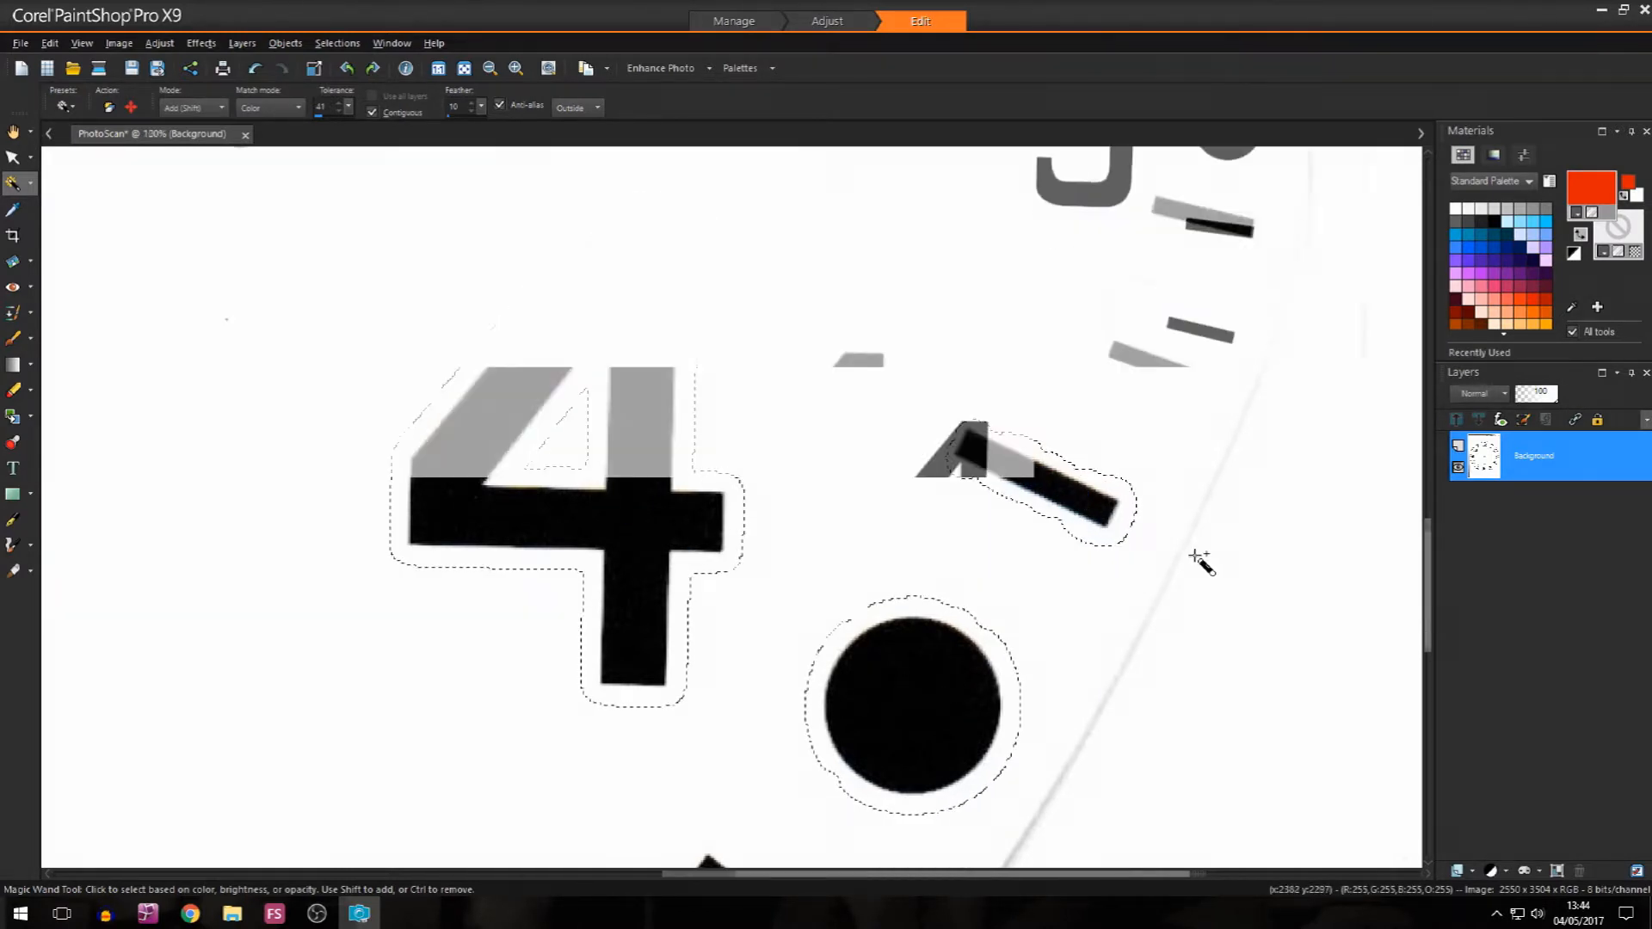
scroll(1377, 615, "down", 1)
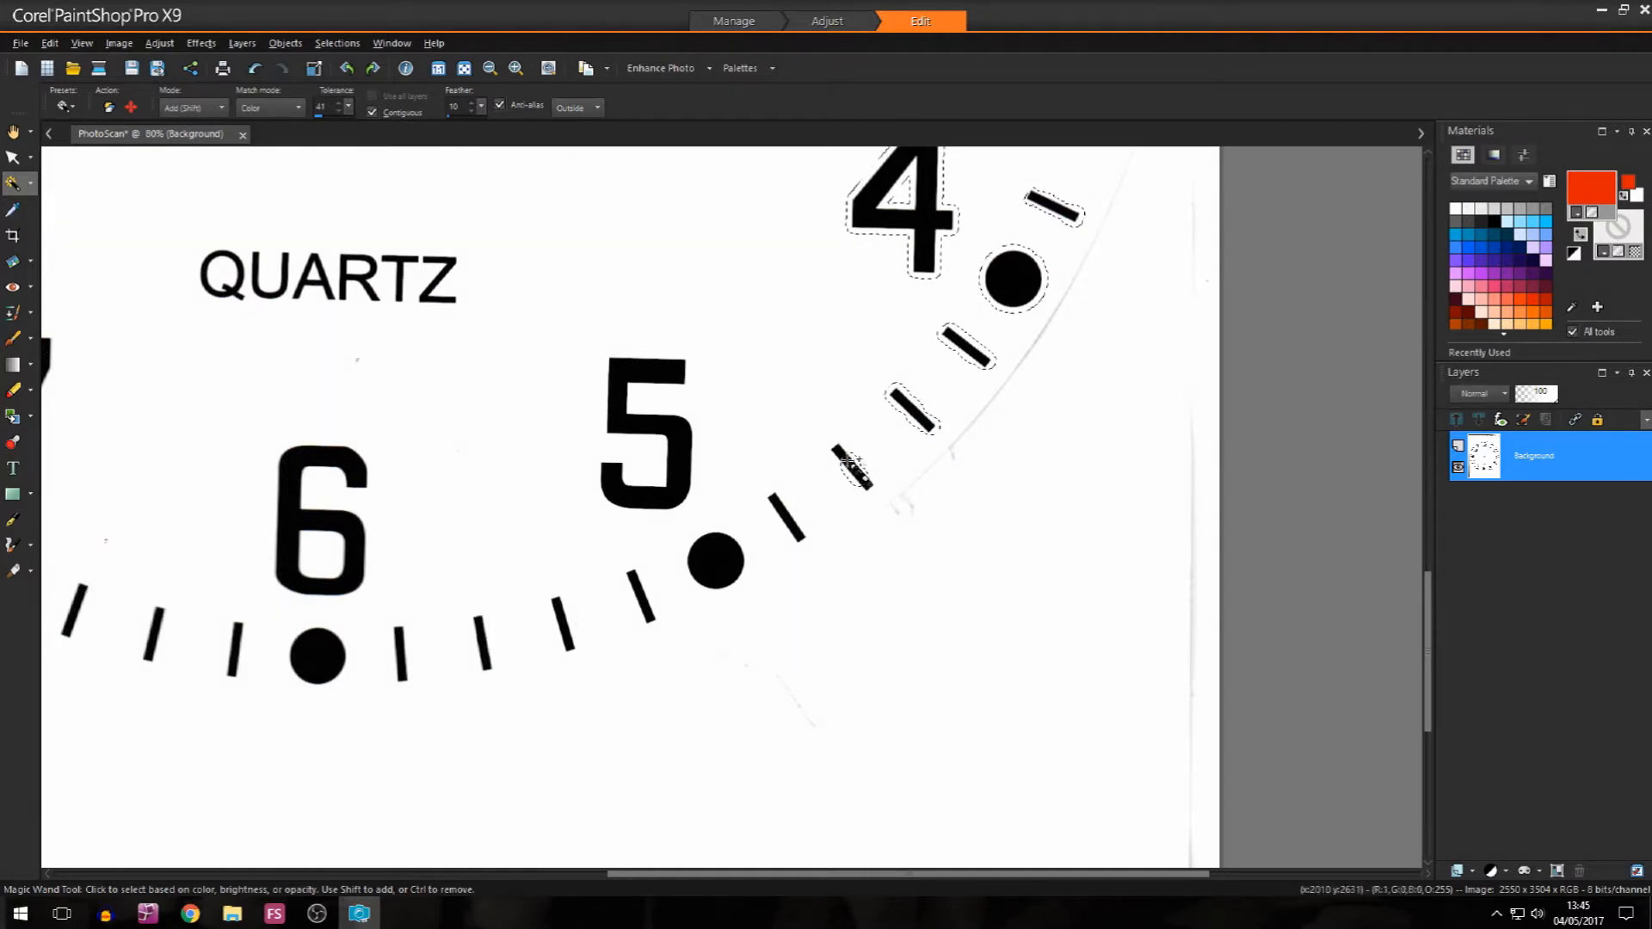
left_click(776, 501)
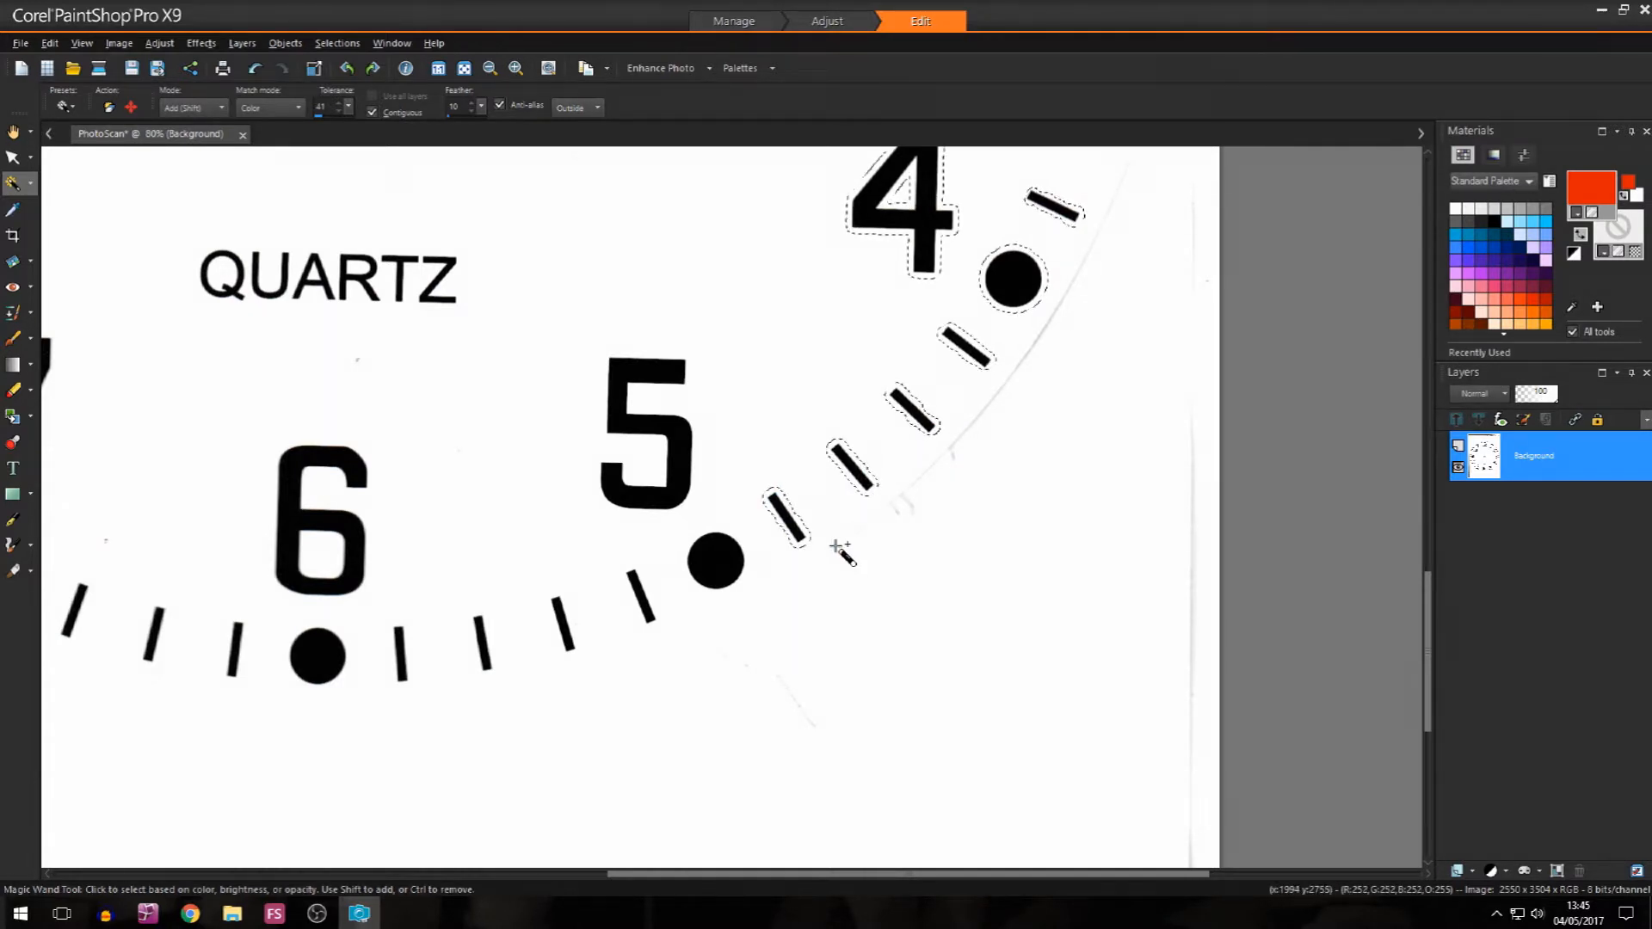
Step: Add the numerals 5 and 6, their hour dots and the four ticks between them to the selection
left_click(637, 578)
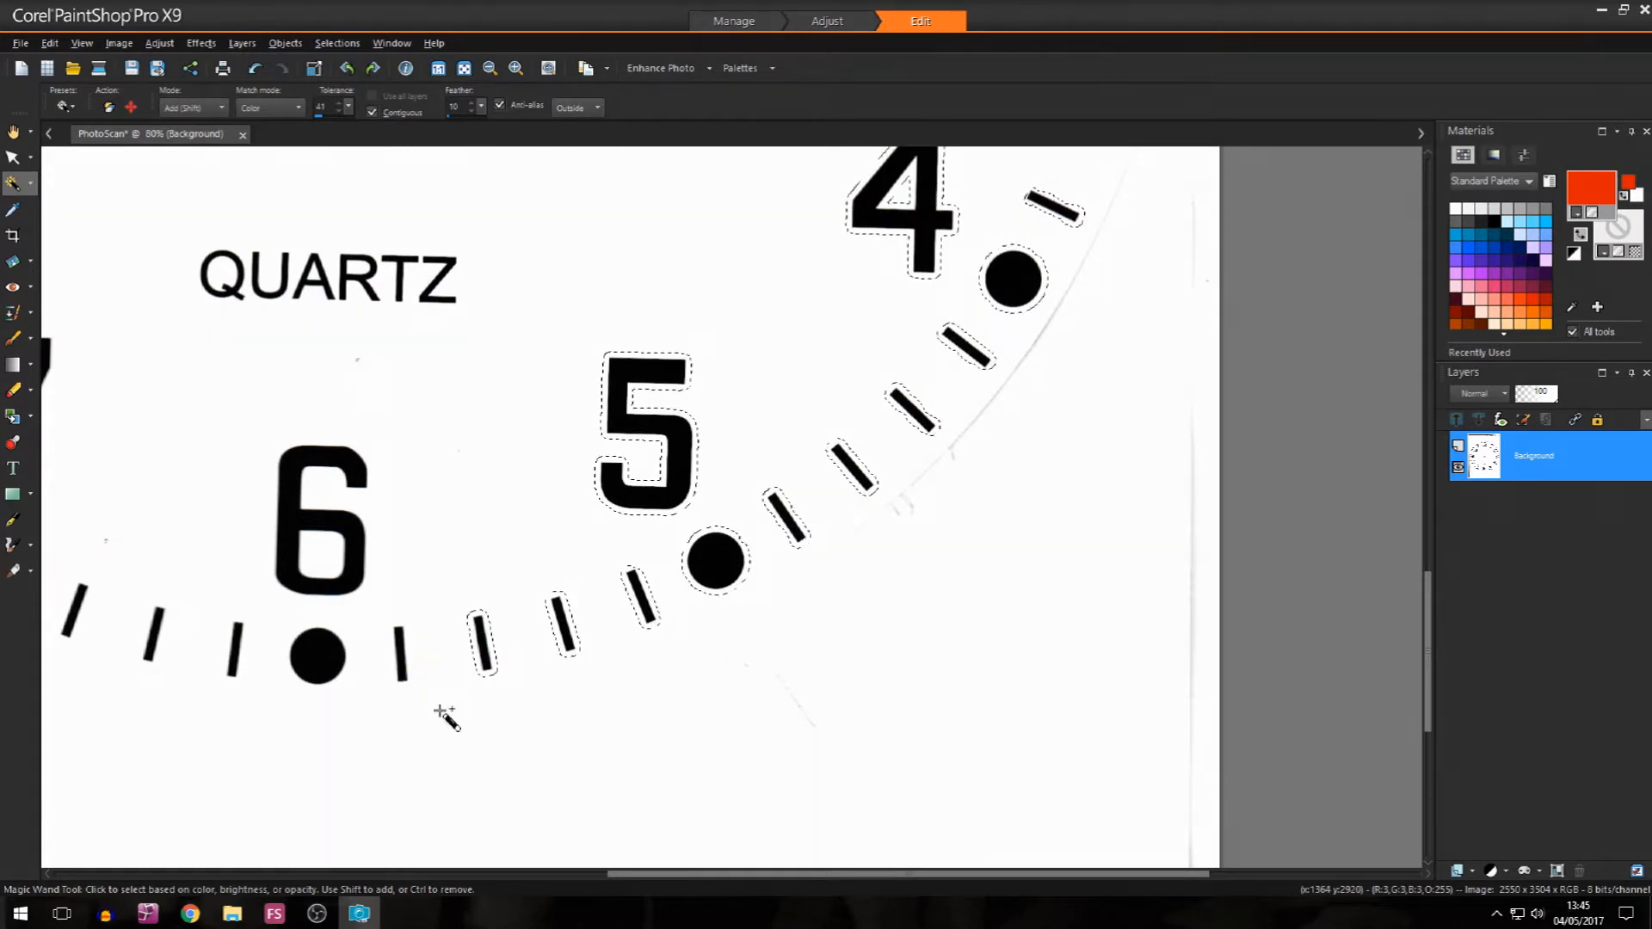
left_click(319, 656)
left_click(361, 561)
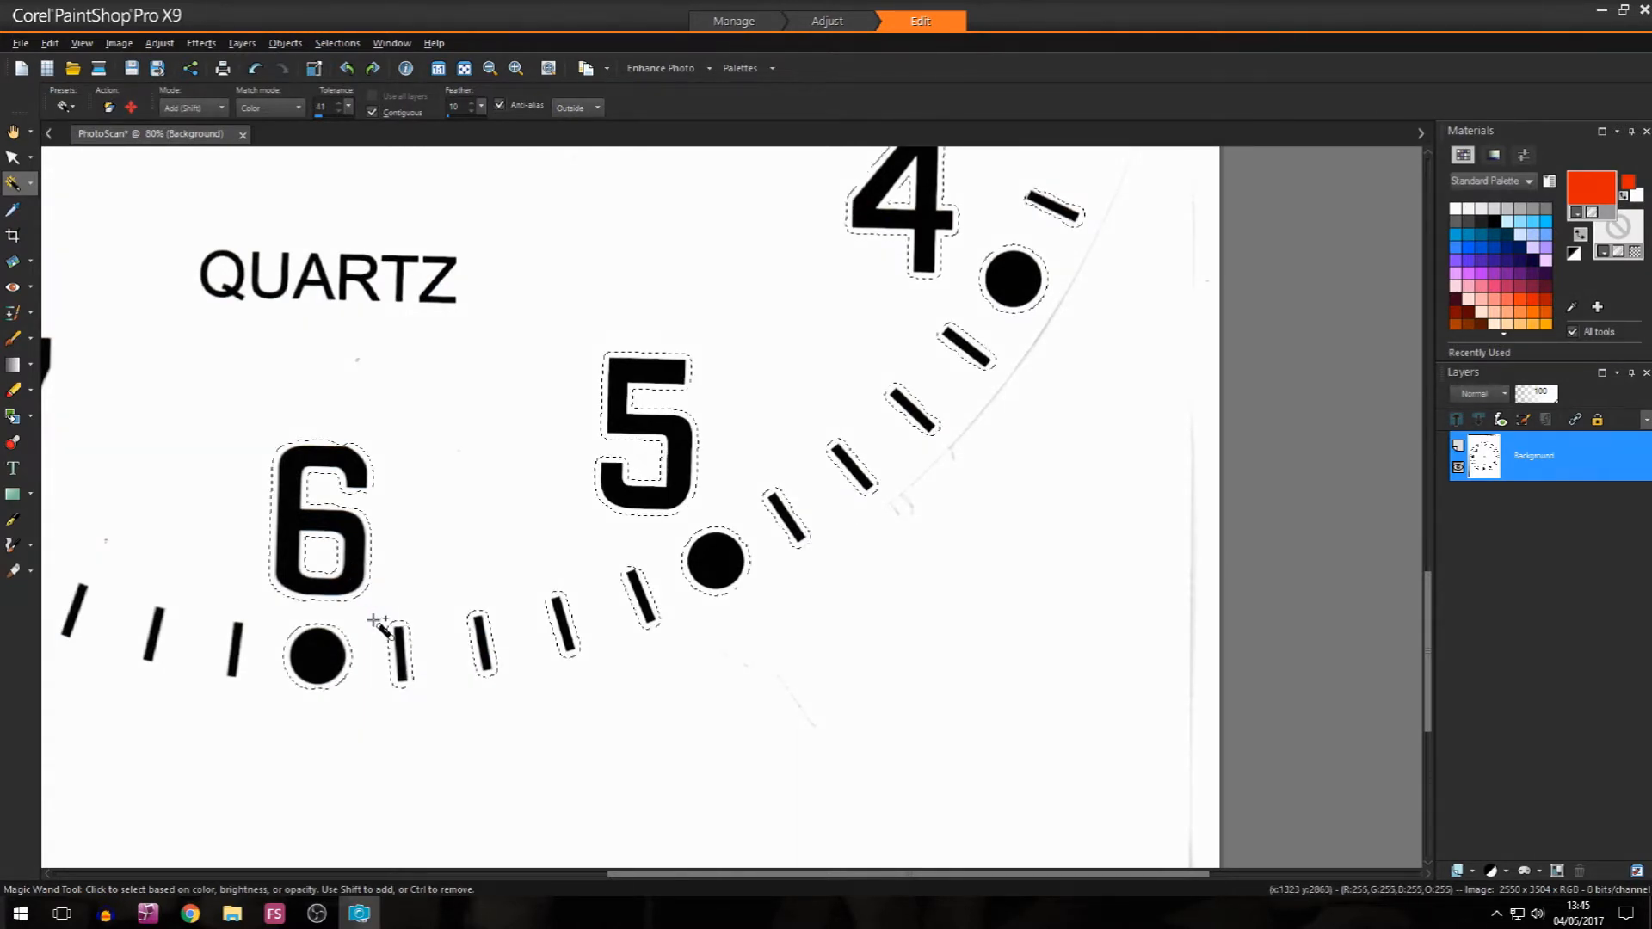
Step: Add the four minute ticks between 6 and 7 to the selection
left_click(235, 640)
left_click(153, 643)
left_click_drag(654, 875, 385, 872)
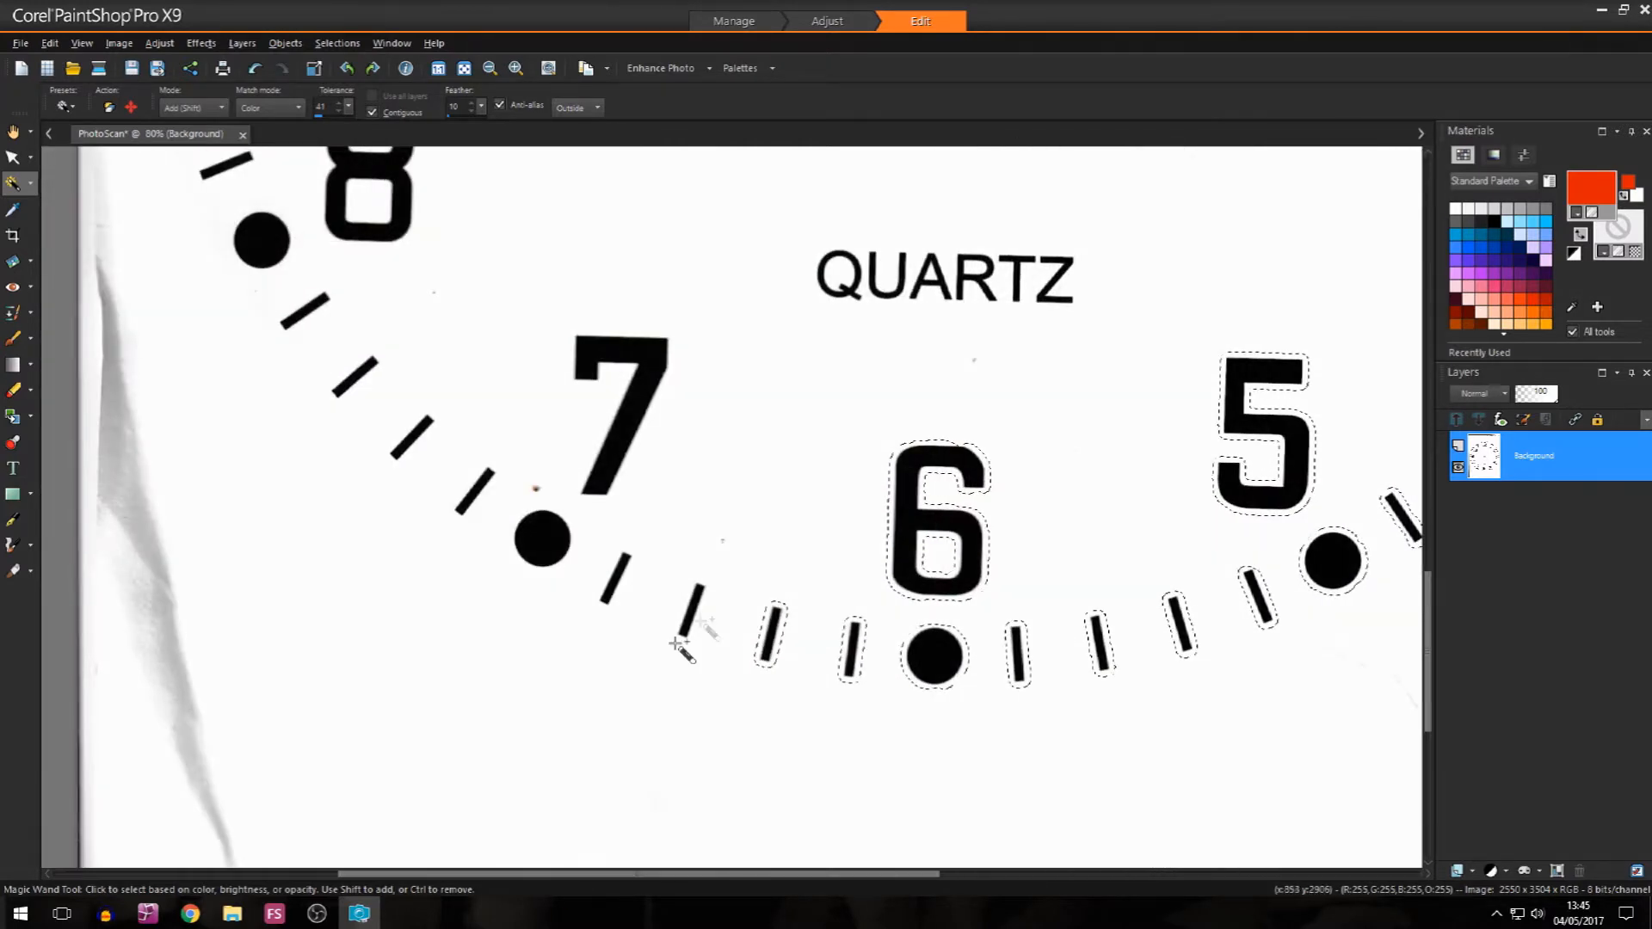
left_click(695, 614)
left_click(616, 579)
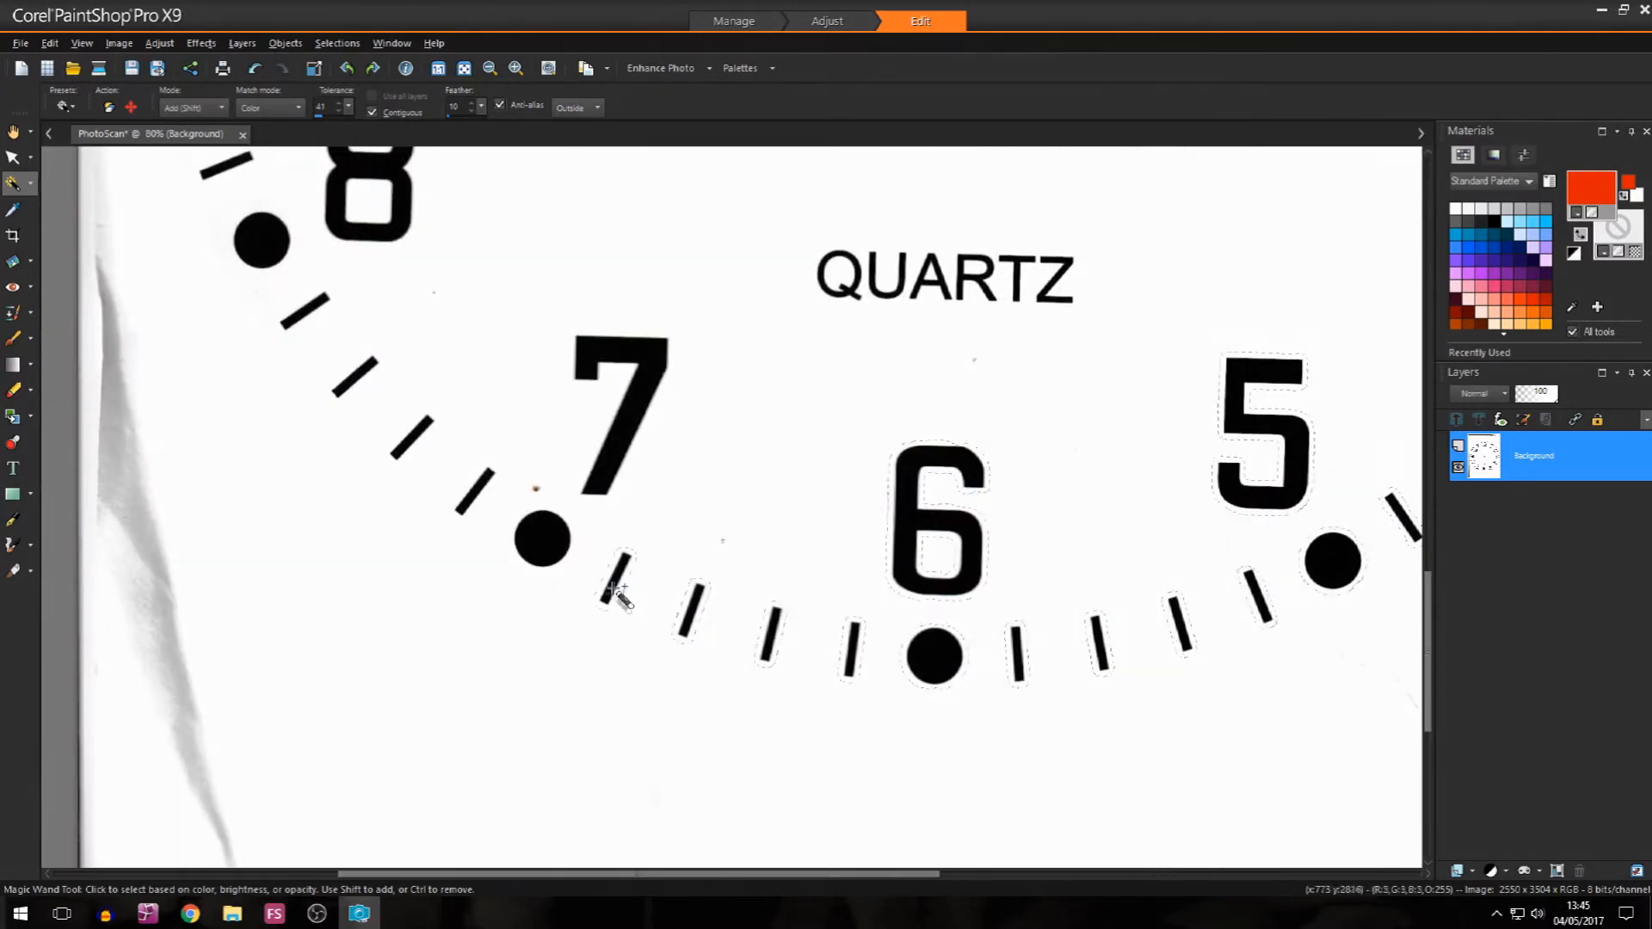
Step: Add the numeral 7, its hour dot and the four minute ticks between 7 and 8 to the selection
left_click(538, 537)
left_click(598, 484)
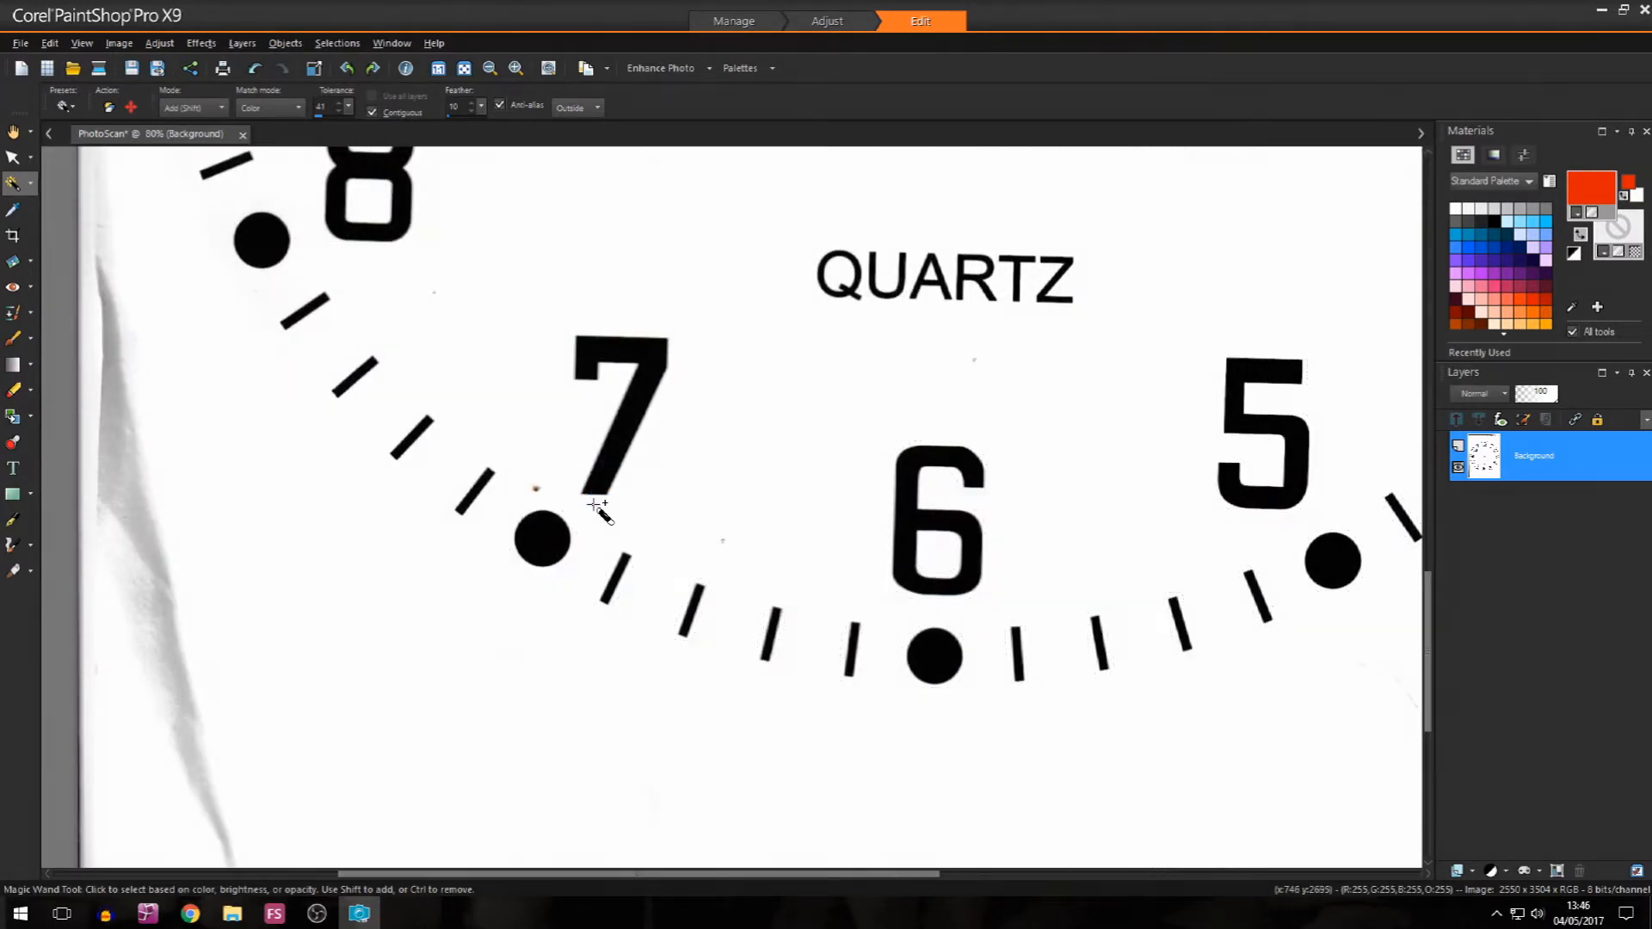
left_click(482, 486)
left_click(402, 440)
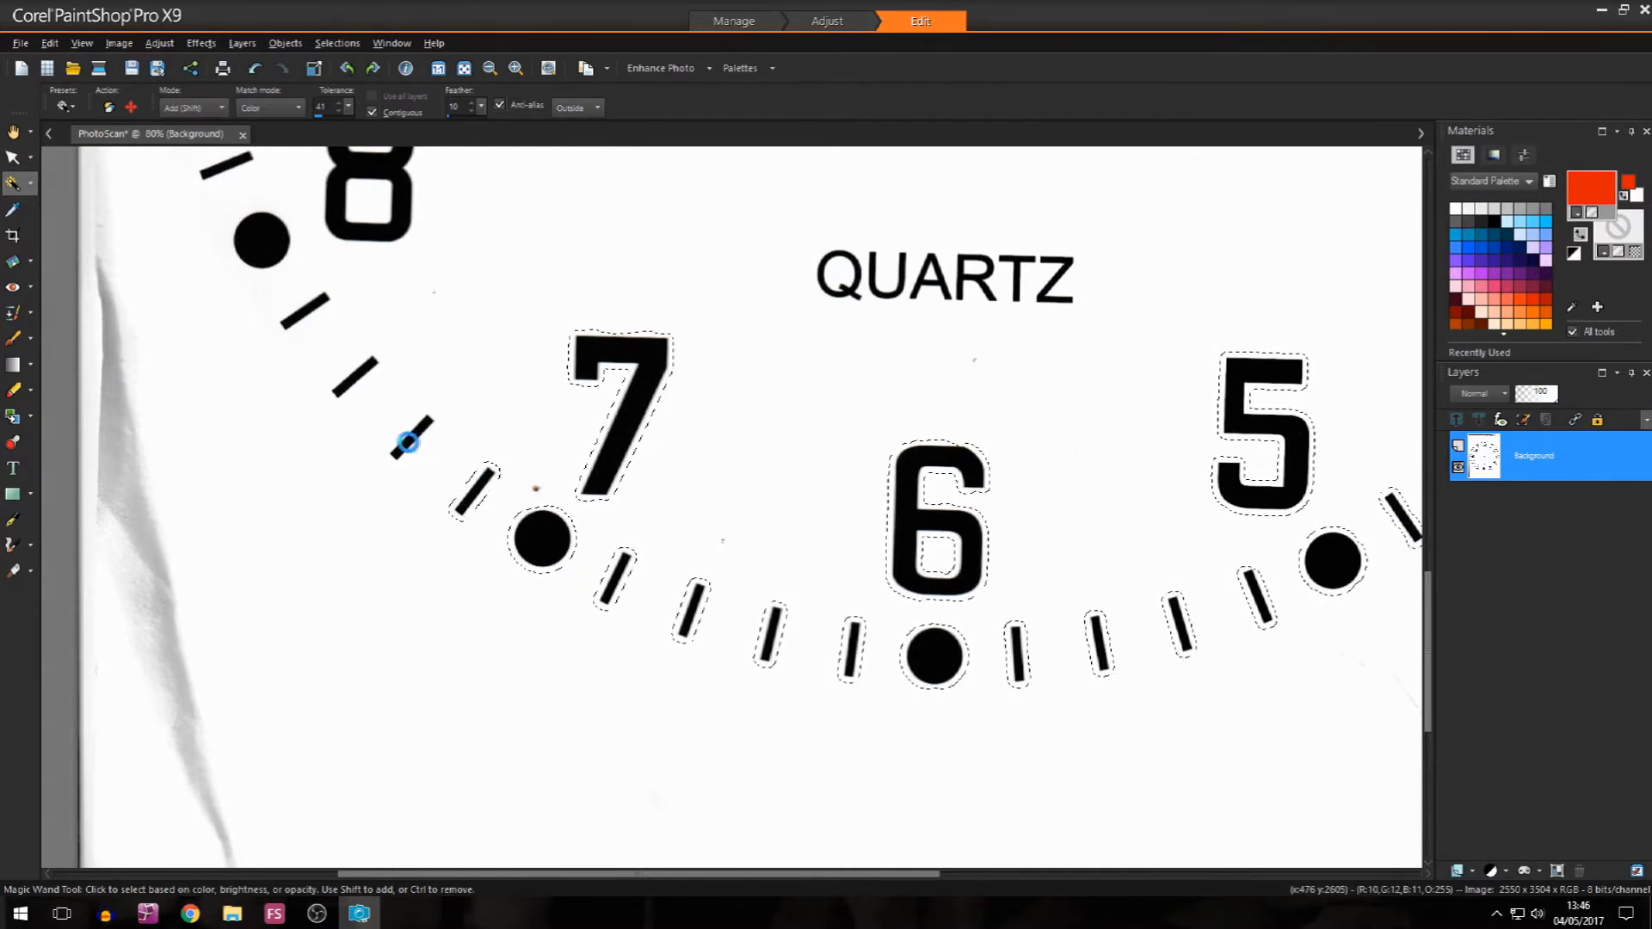
left_click(360, 372)
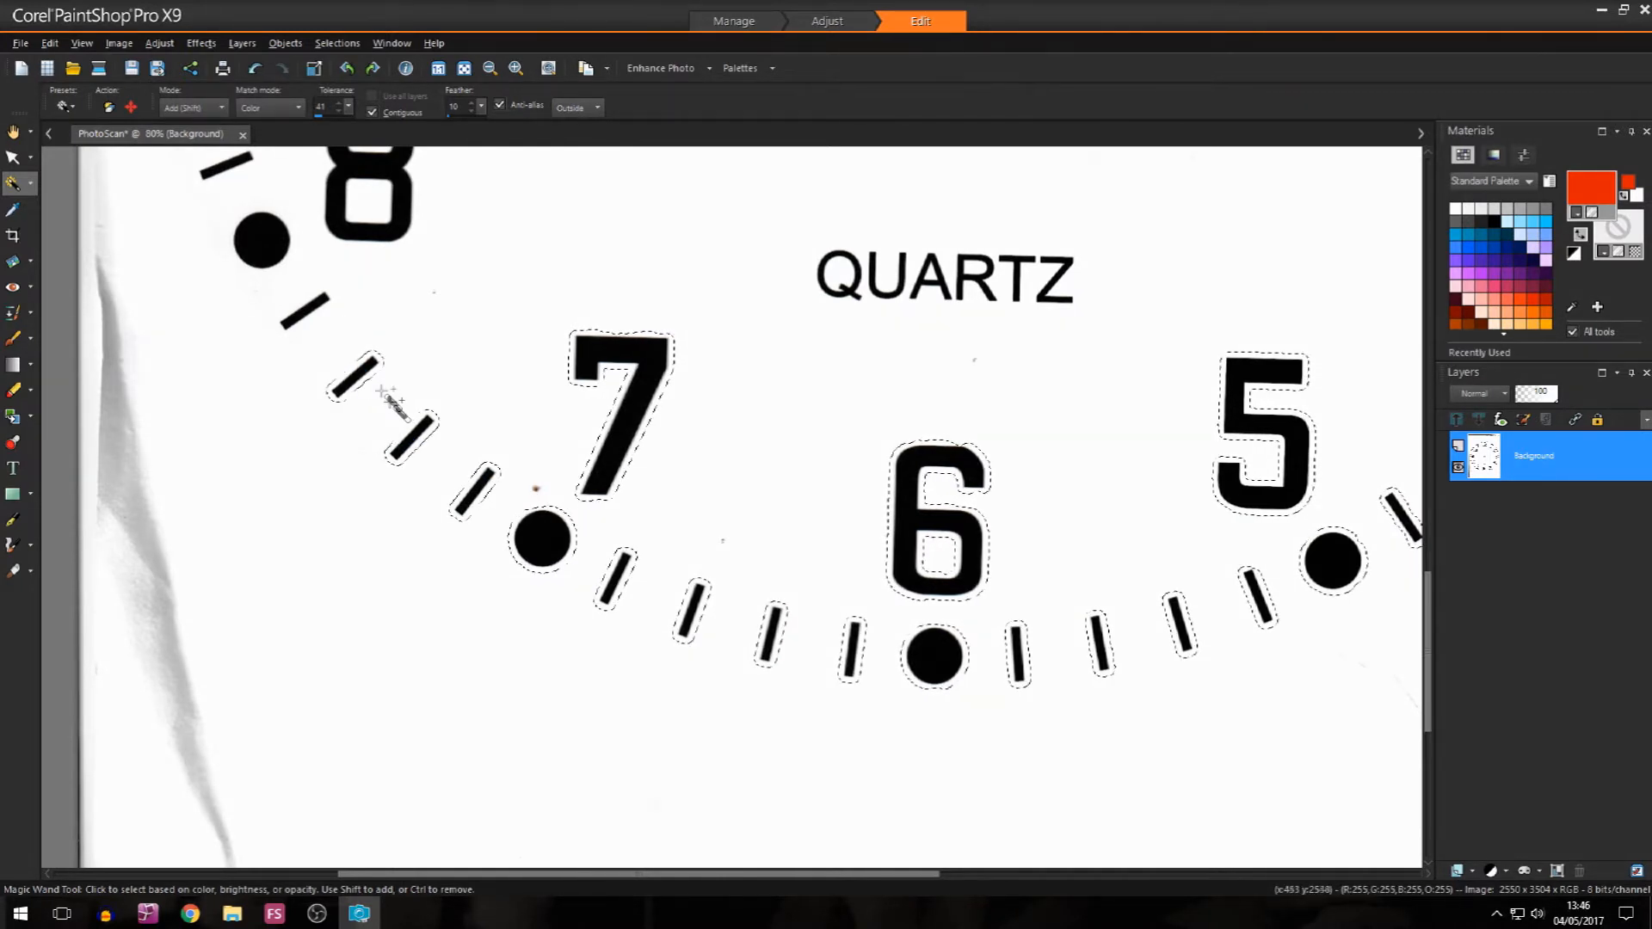
left_click(312, 304)
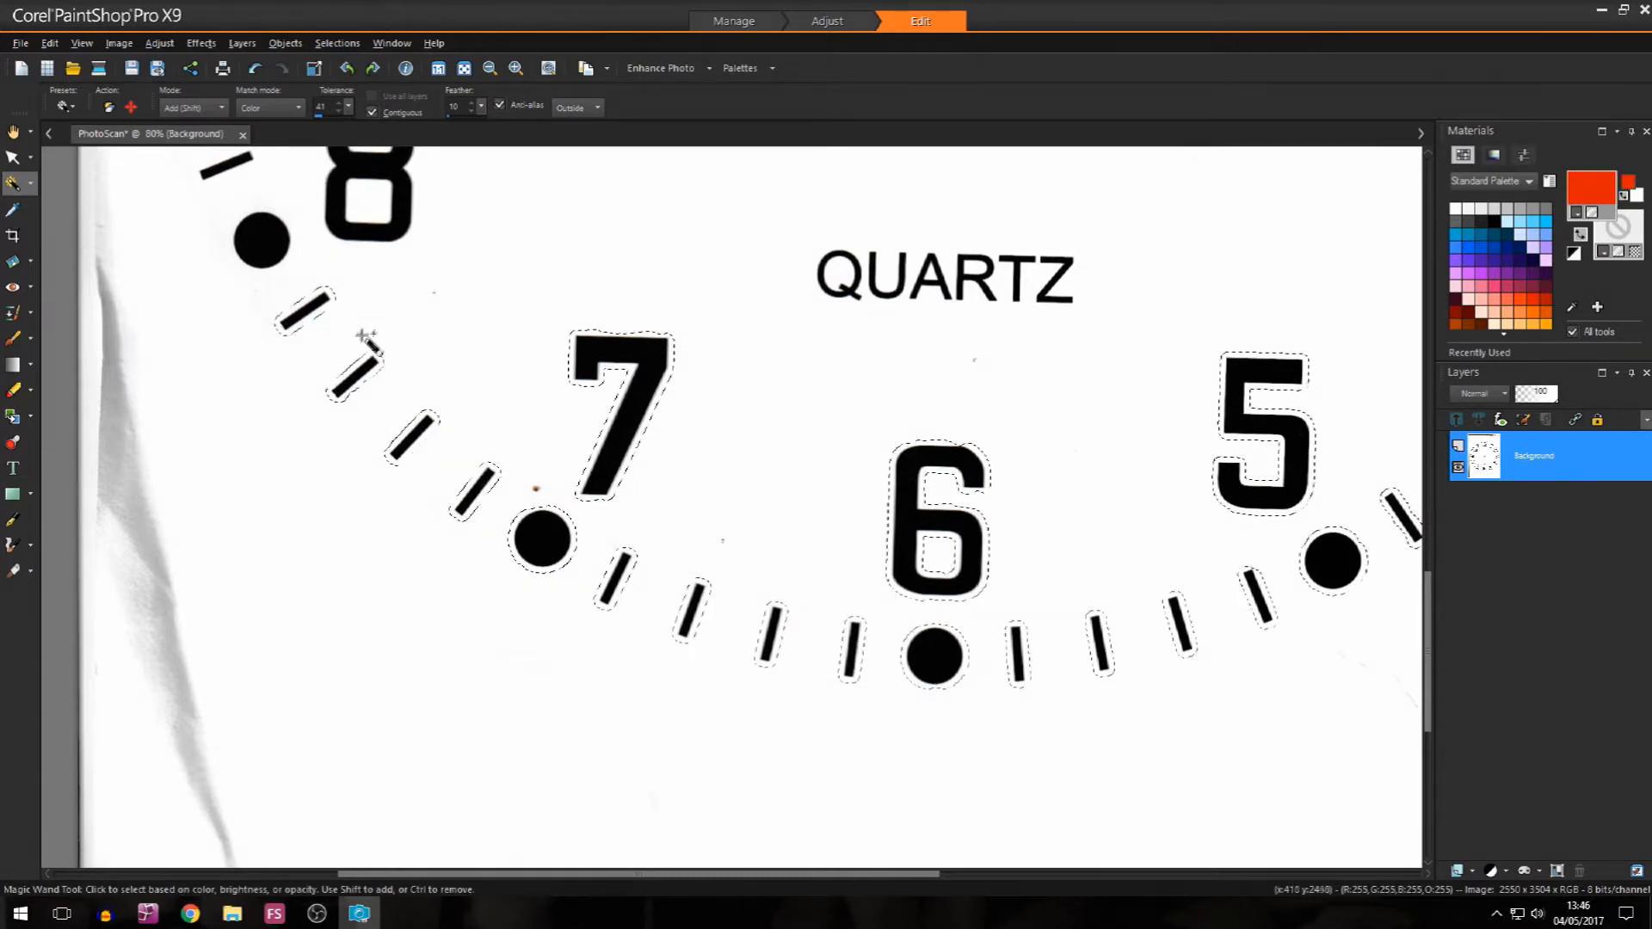
Step: Add the numeral 8, its hour dot and the four minute ticks between 8 and 9 to the selection
scroll(568, 559, "up", 5)
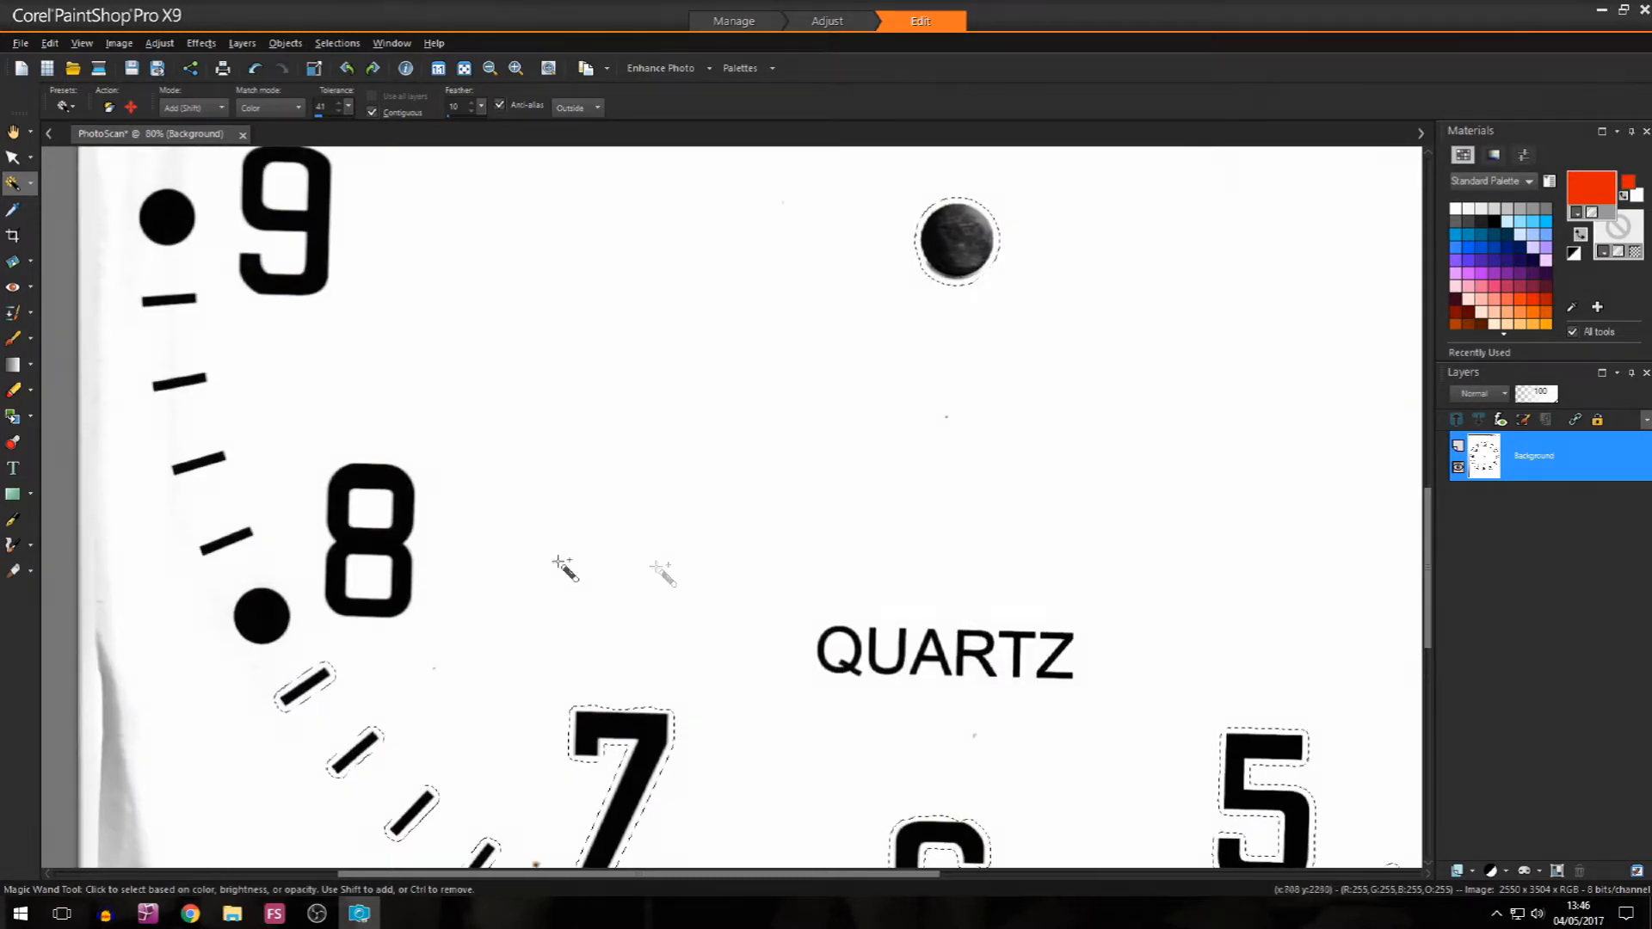
left_click(403, 559)
left_click(262, 617)
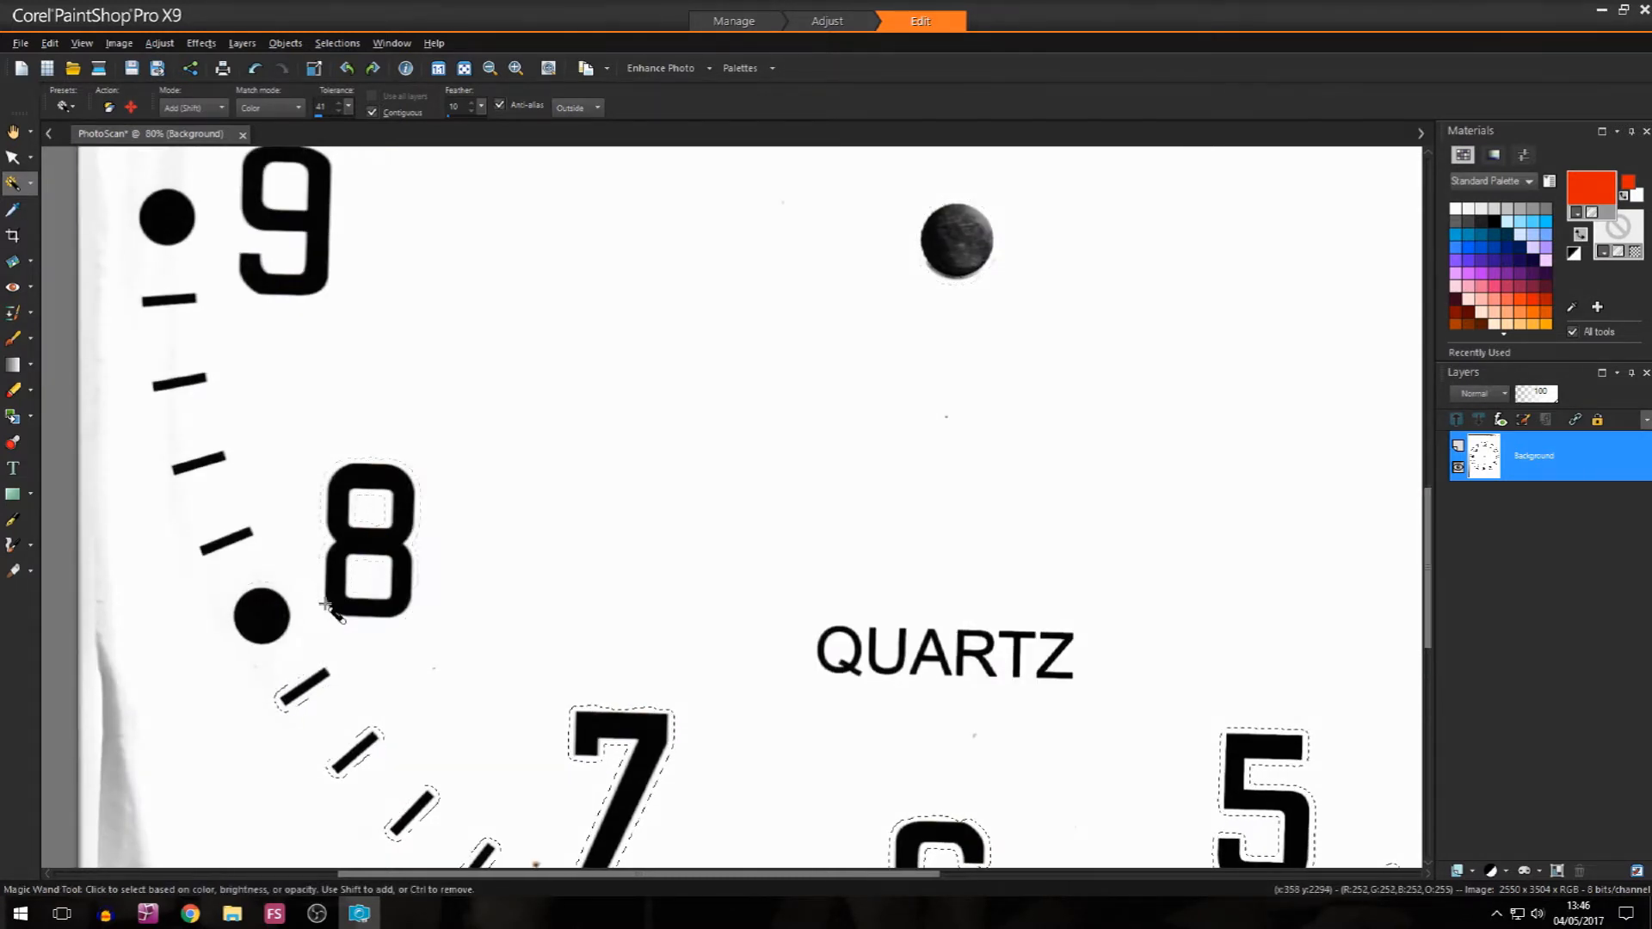
left_click(236, 537)
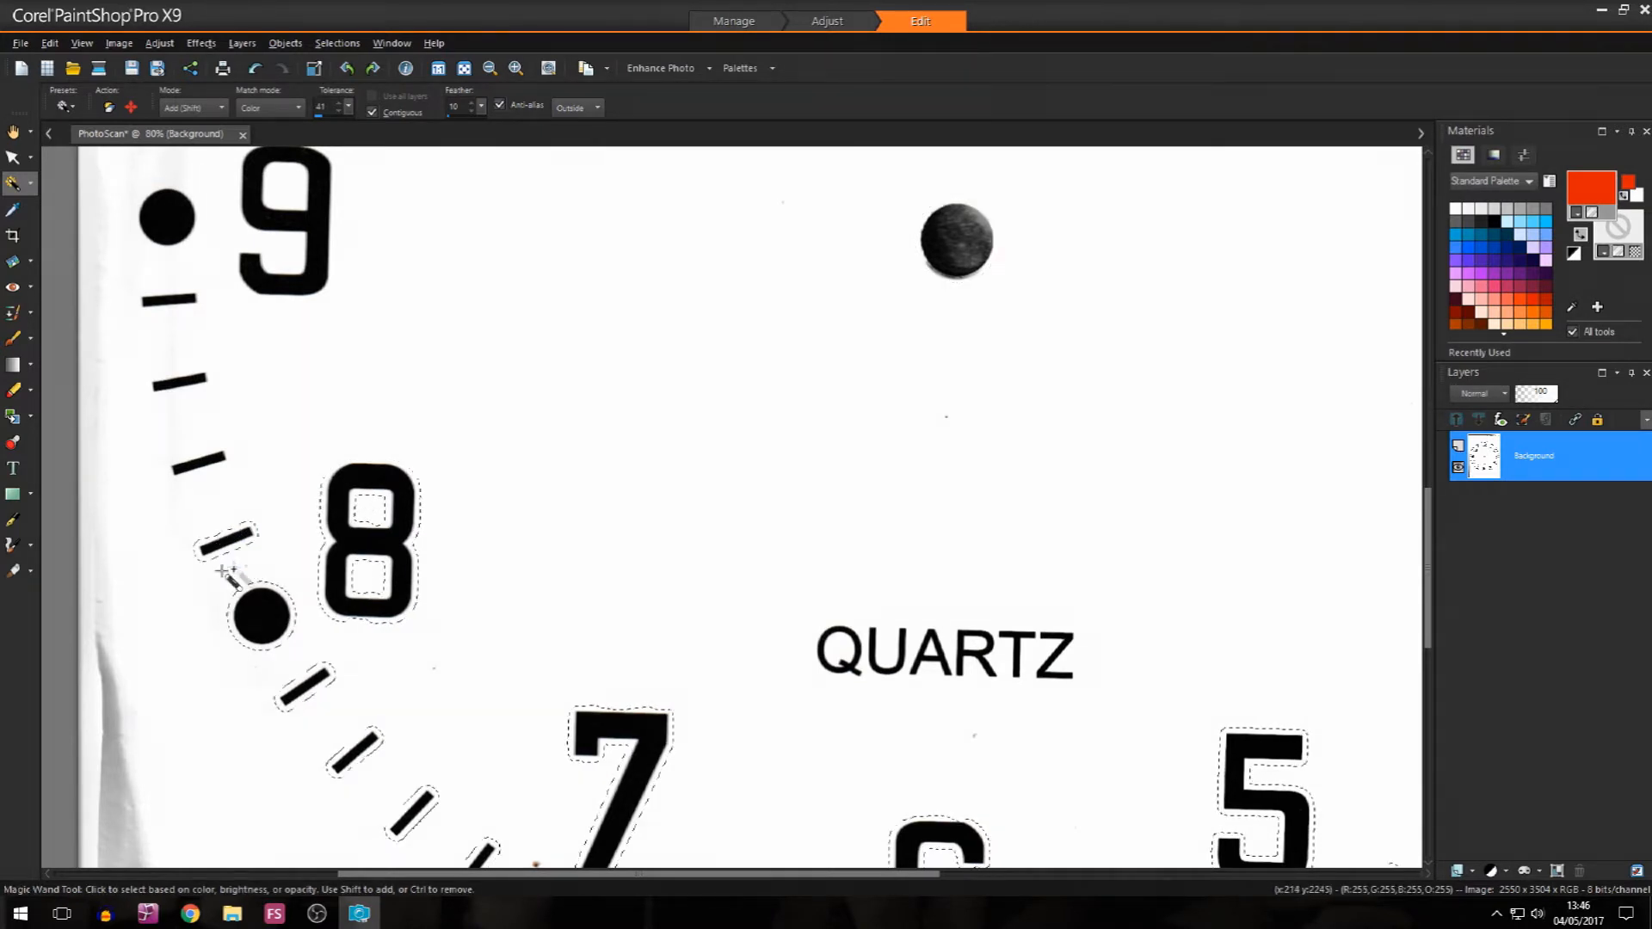
left_click(215, 462)
left_click(201, 381)
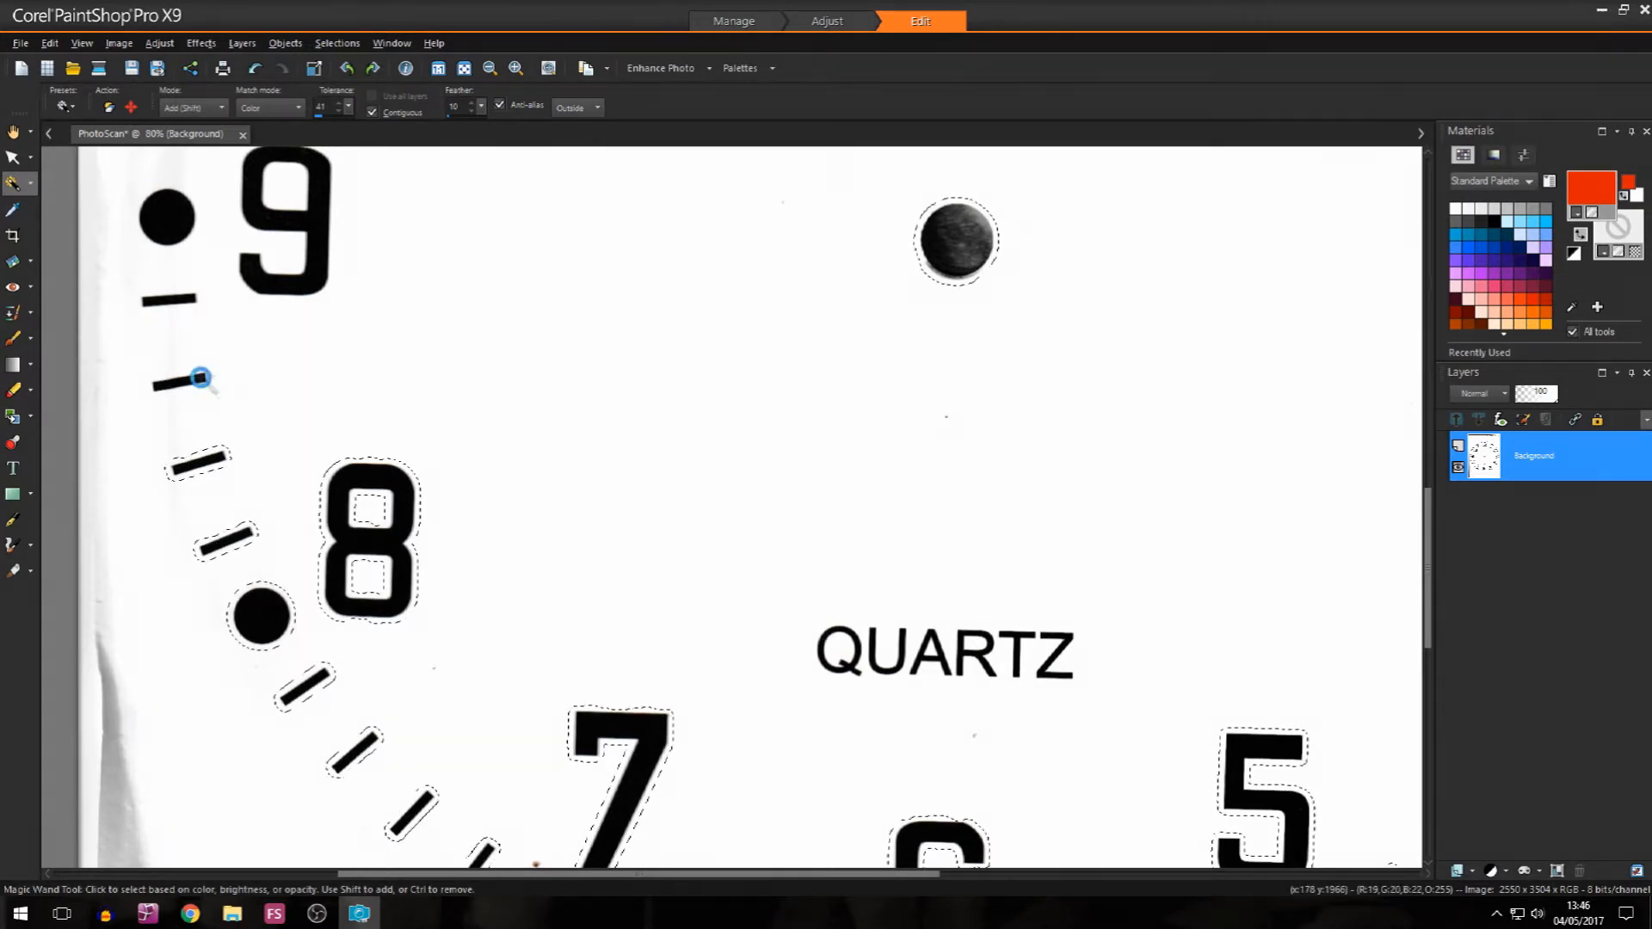
left_click(199, 301)
Step: Add the numeral 9, its hour dot and the remaining minute ticks between 8 and 10 to the selection
left_click(296, 280)
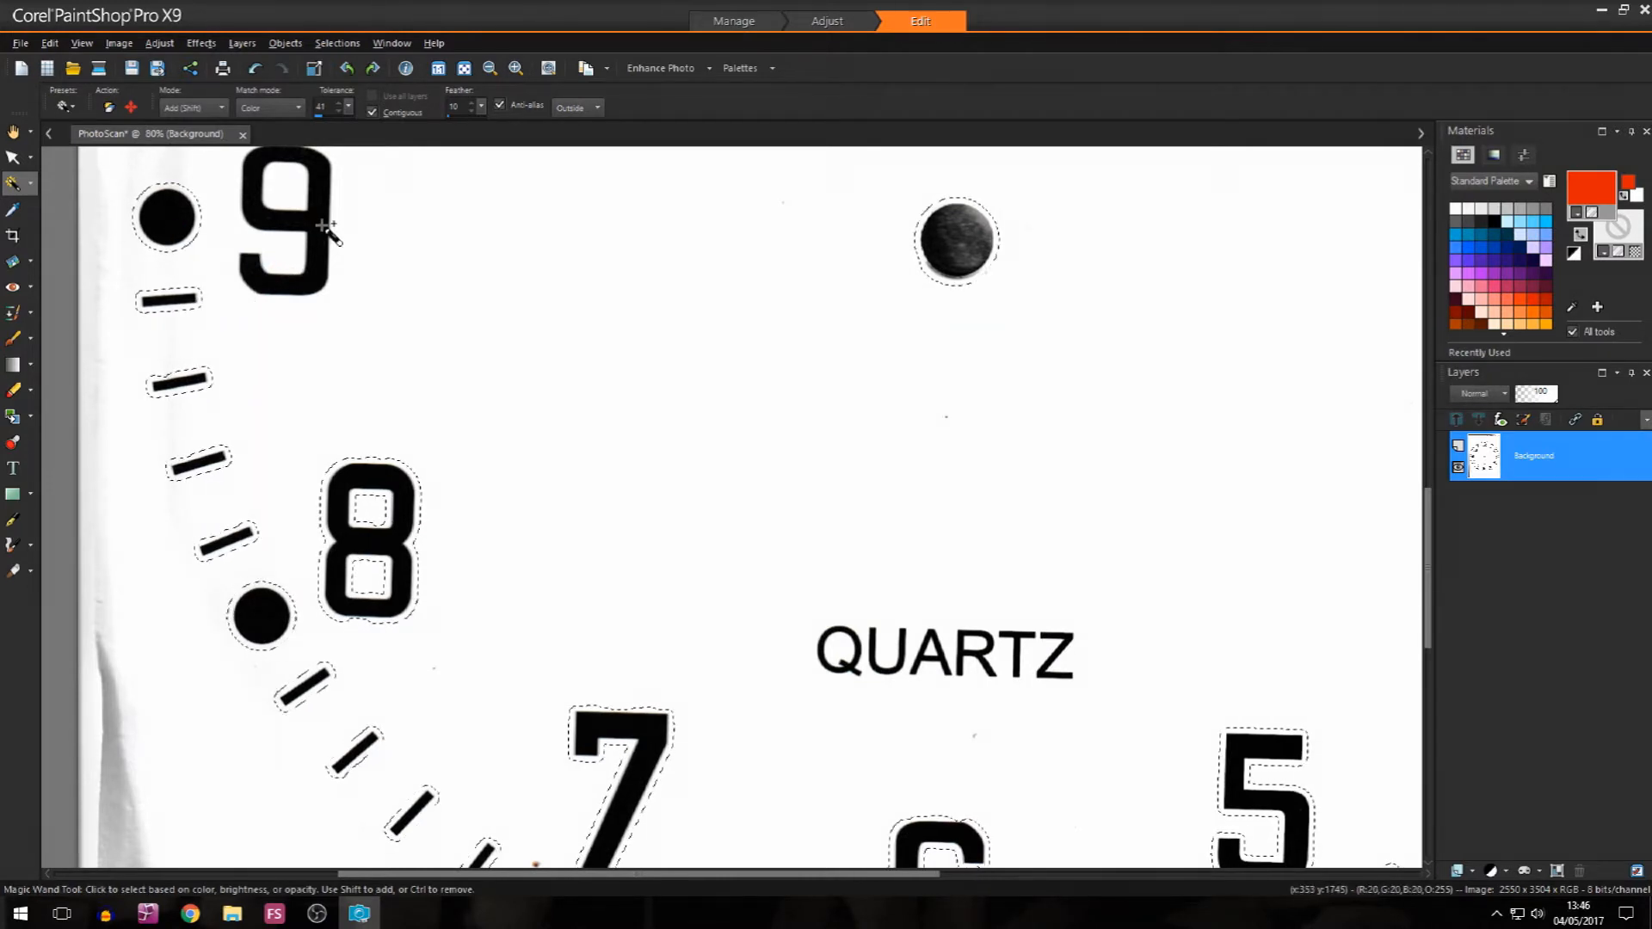
left_click_drag(1429, 559, 1432, 461)
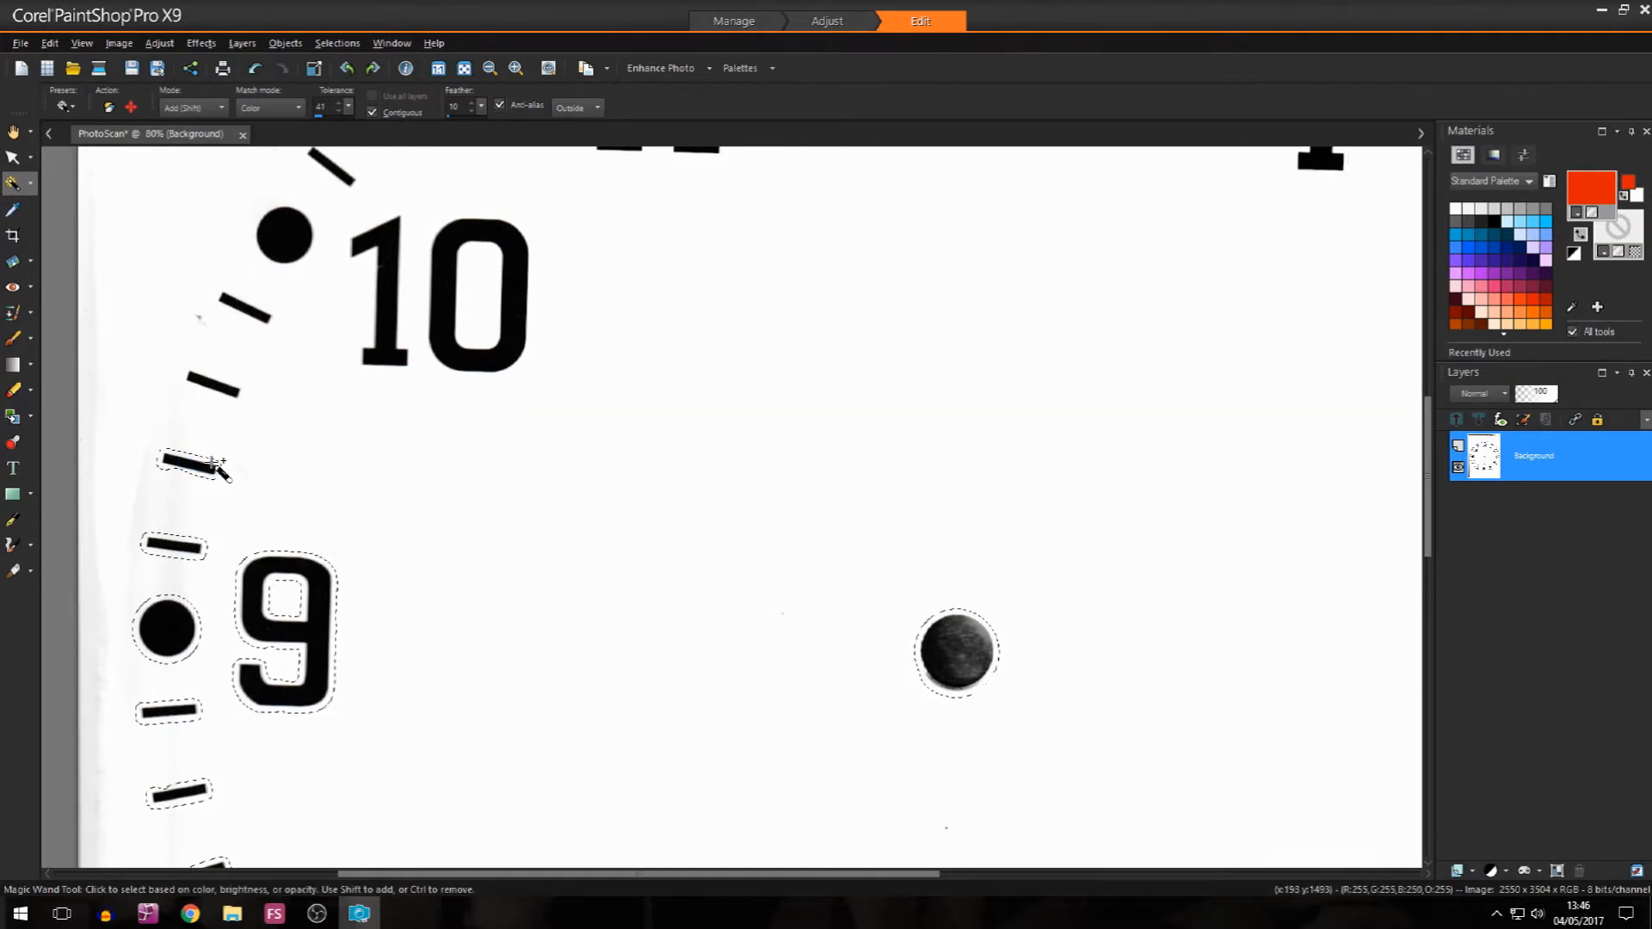
left_click(220, 385)
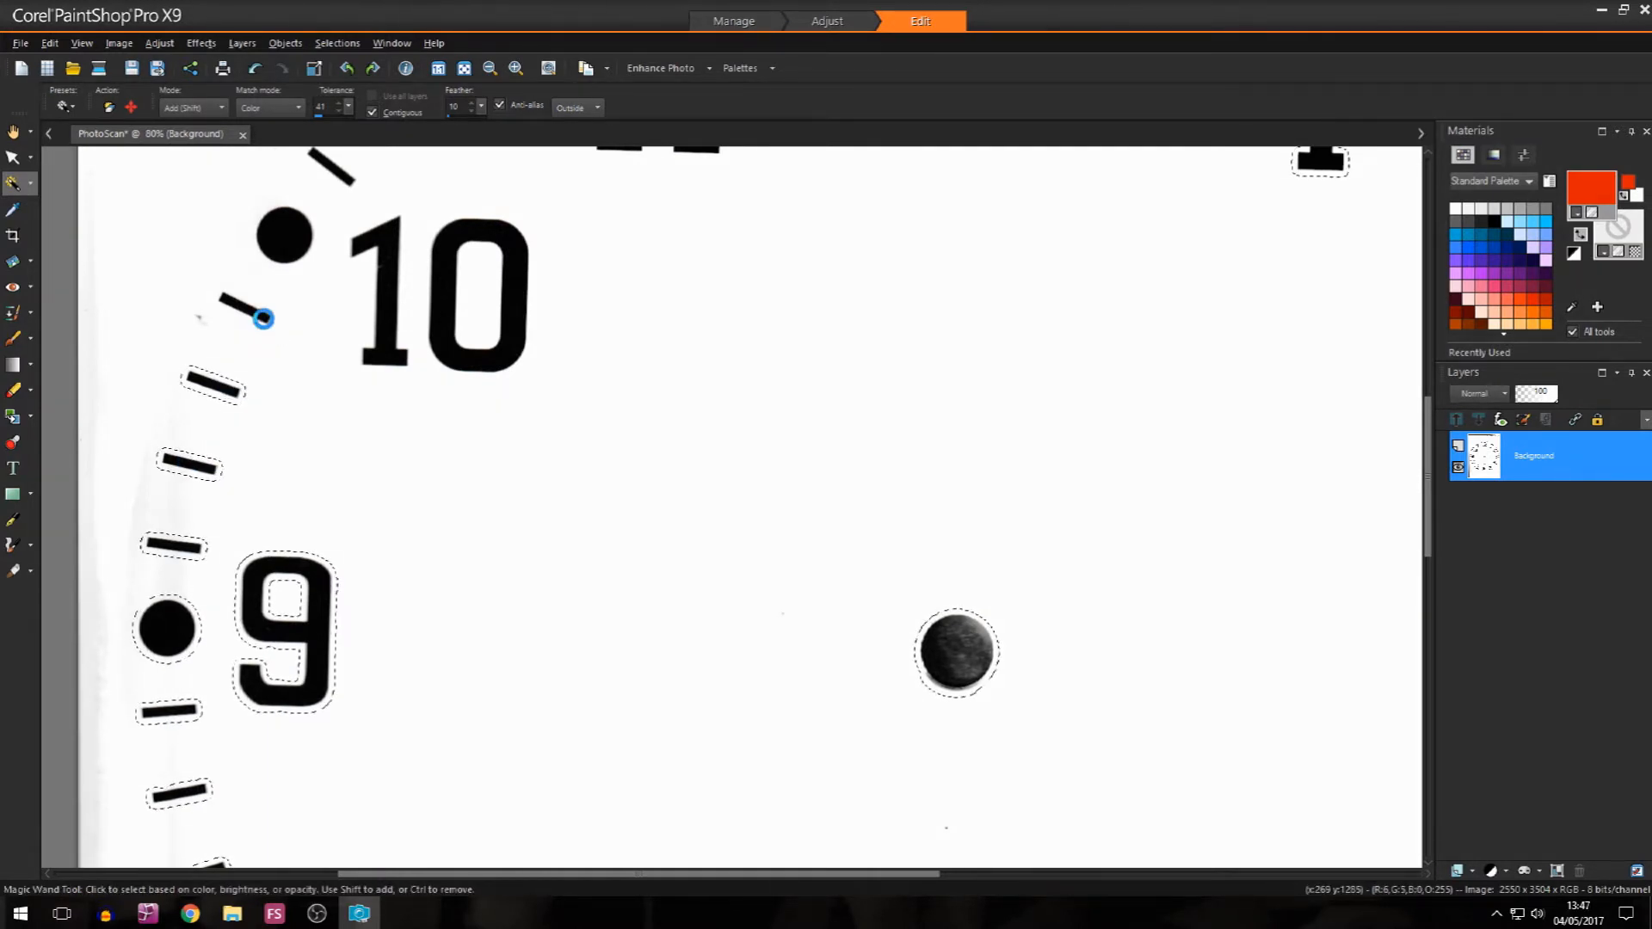
left_click(241, 306)
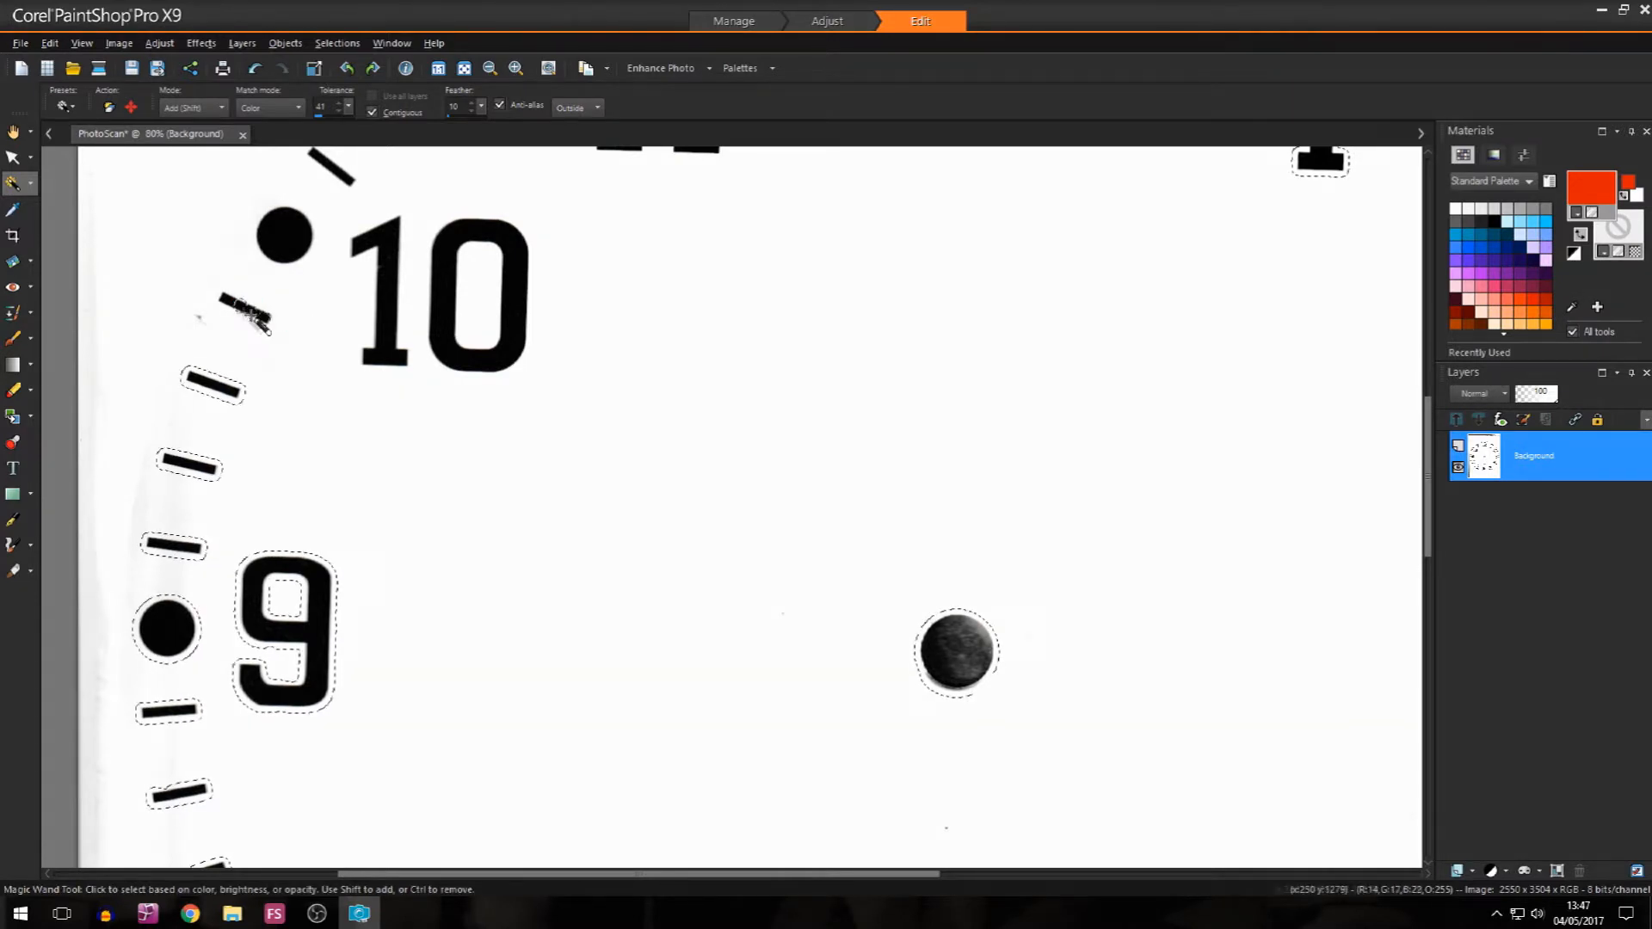
scroll(241, 310, "up", 3)
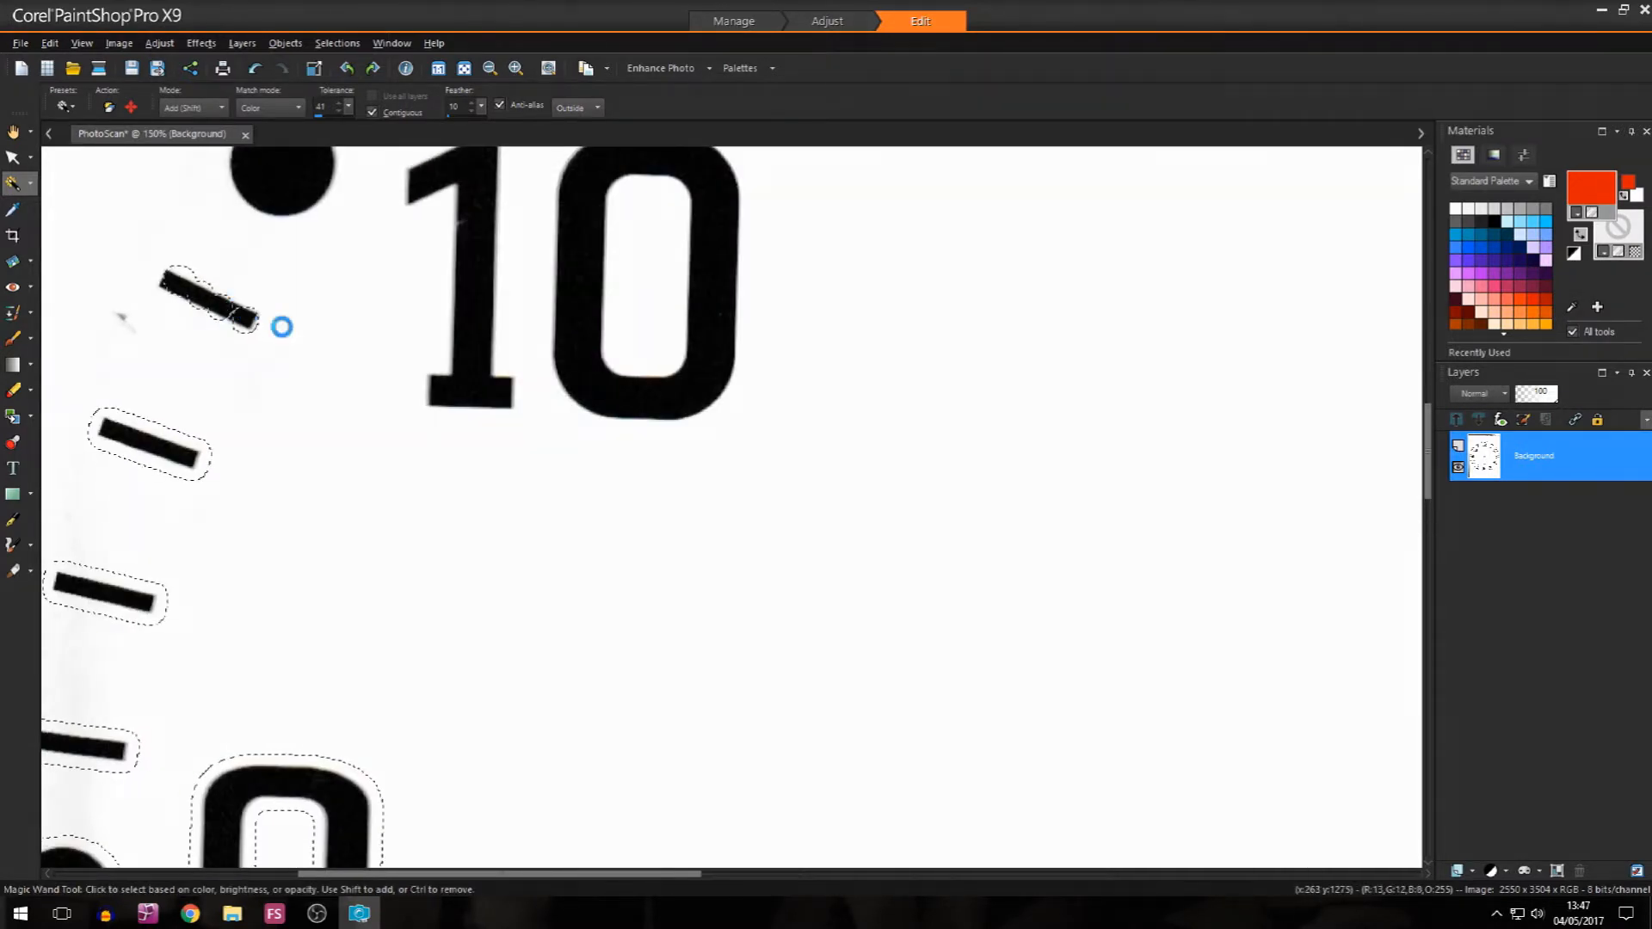
Step: Add the numeral 10, its hour dot and the four minute ticks between 10 and 11 to the selection
left_click(461, 332)
left_click(583, 317)
left_click_drag(1429, 480, 1430, 405)
scroll(1301, 525, "down", 1)
left_click(495, 703)
left_click(588, 616)
left_click(665, 526)
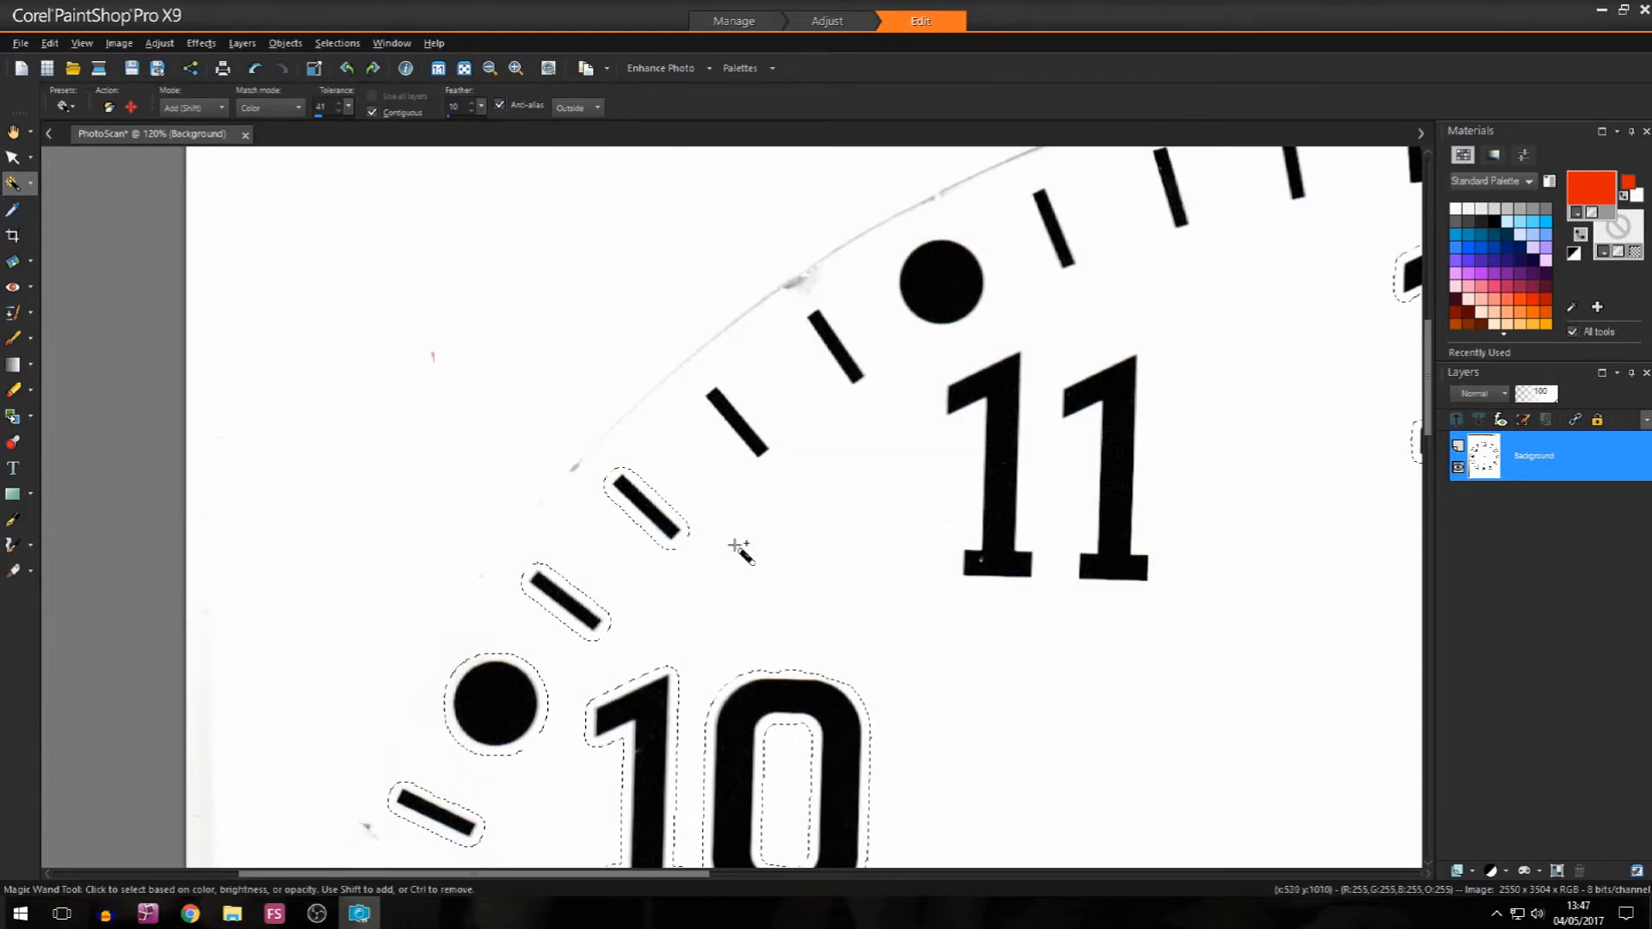
left_click(756, 436)
left_click(854, 371)
Step: Add the numeral 11, its hour dot and the four minute ticks between 11 and 12 to the selection
left_click(942, 282)
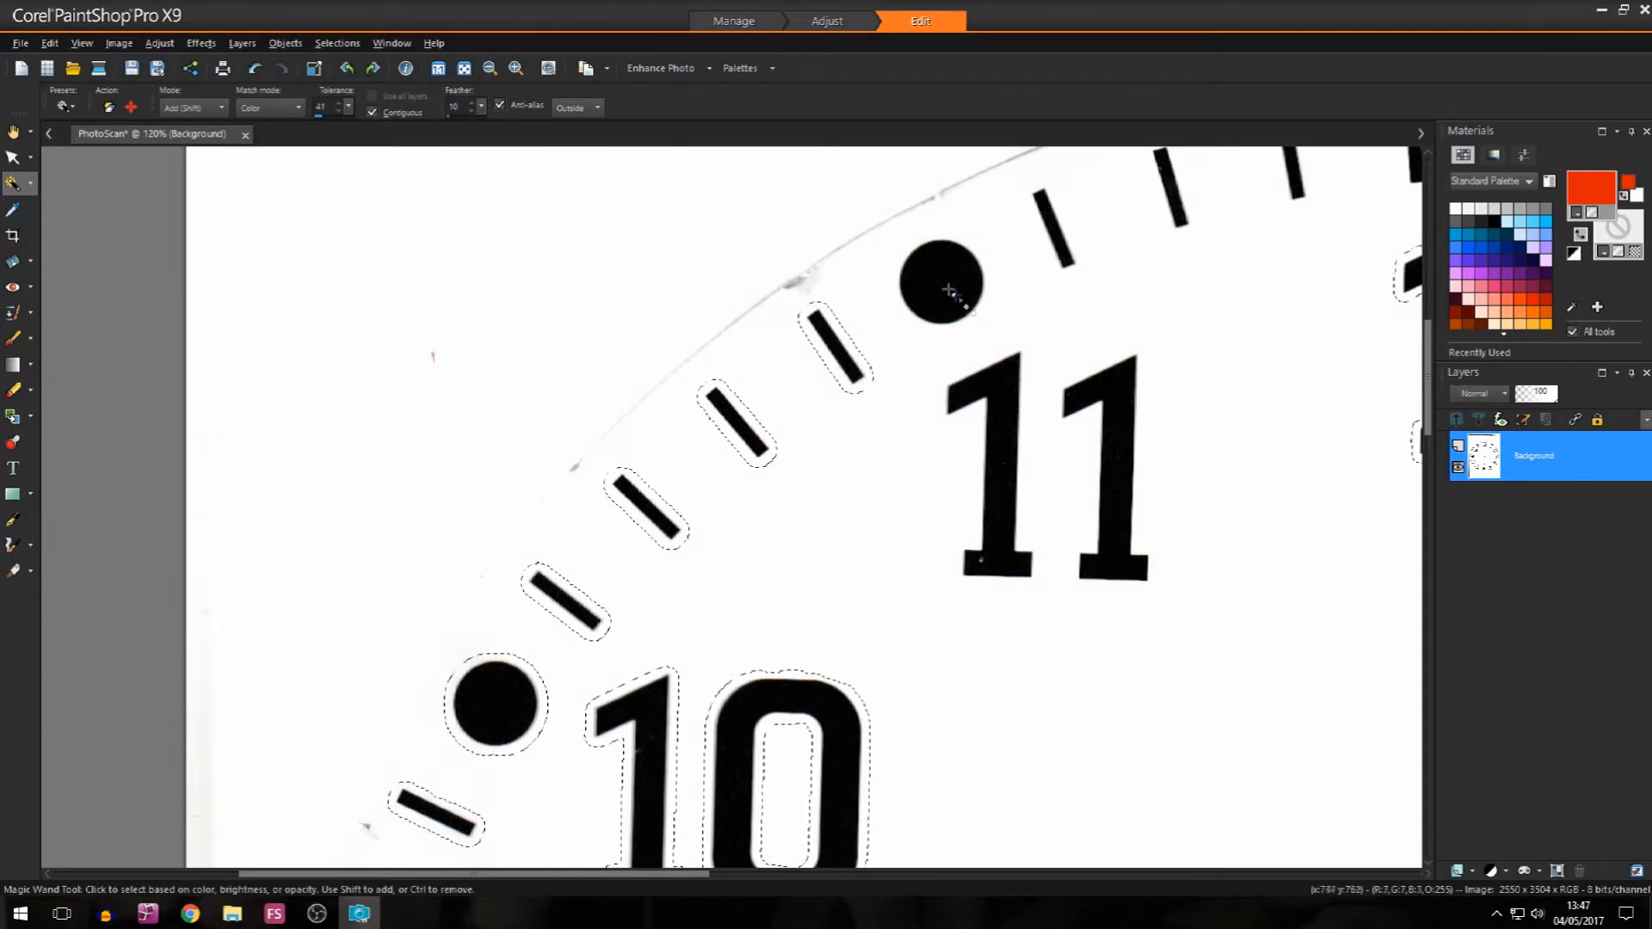
left_click(1004, 418)
left_click(1123, 427)
left_click(1060, 234)
left_click(1181, 212)
left_click_drag(1428, 397, 1428, 358)
left_click_drag(621, 874, 719, 870)
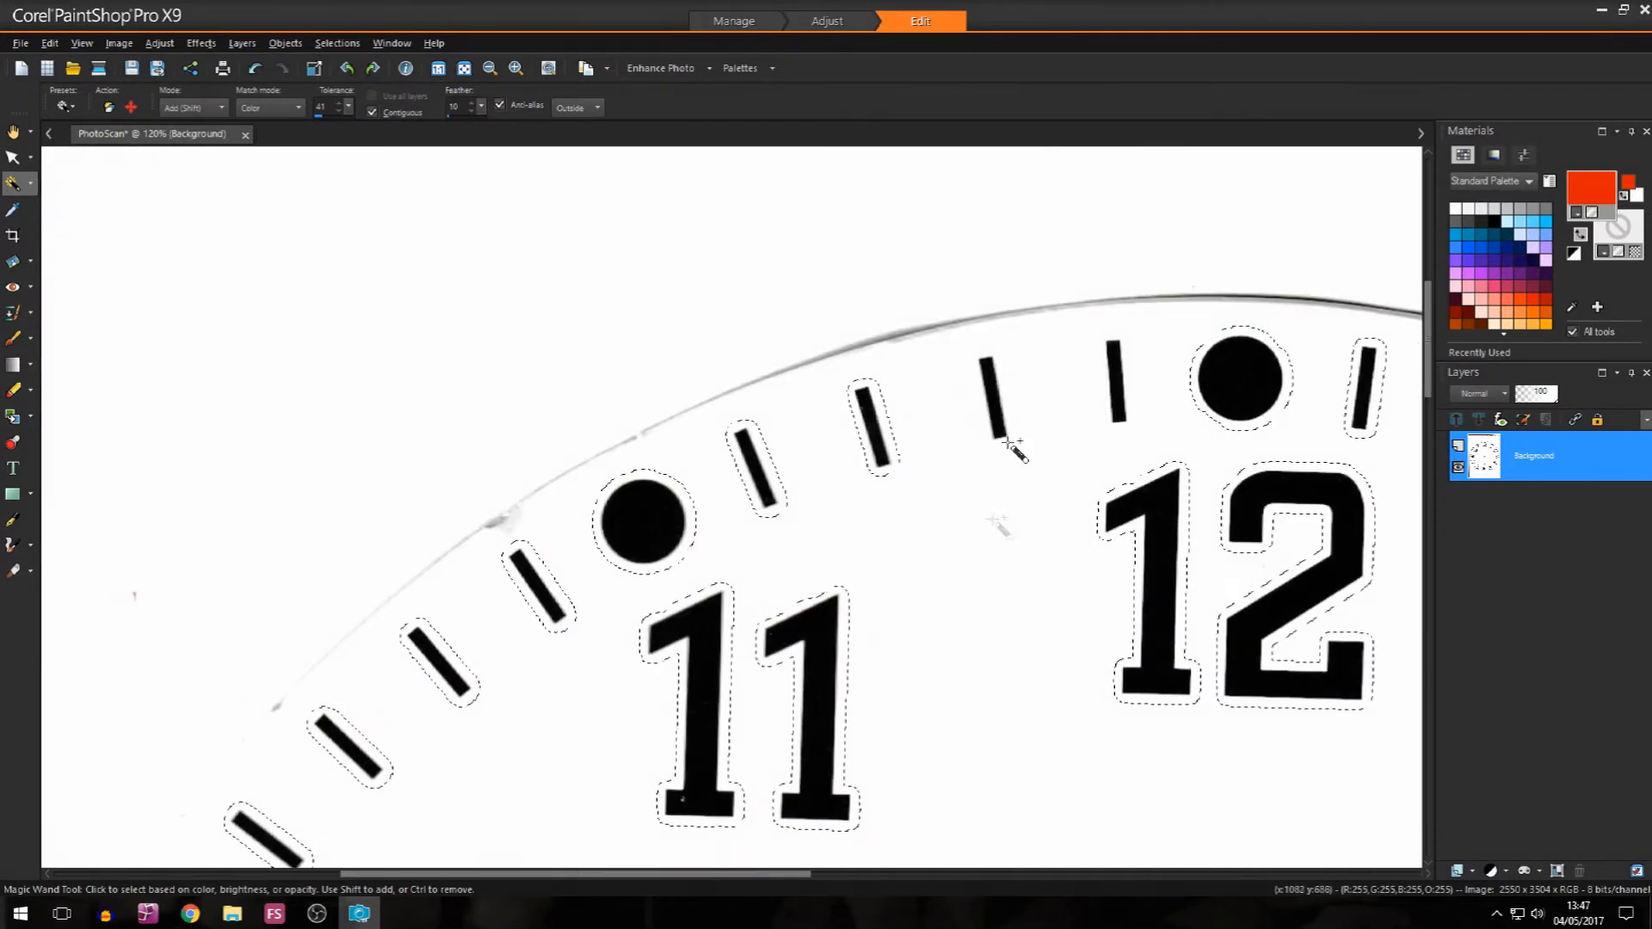
left_click(992, 402)
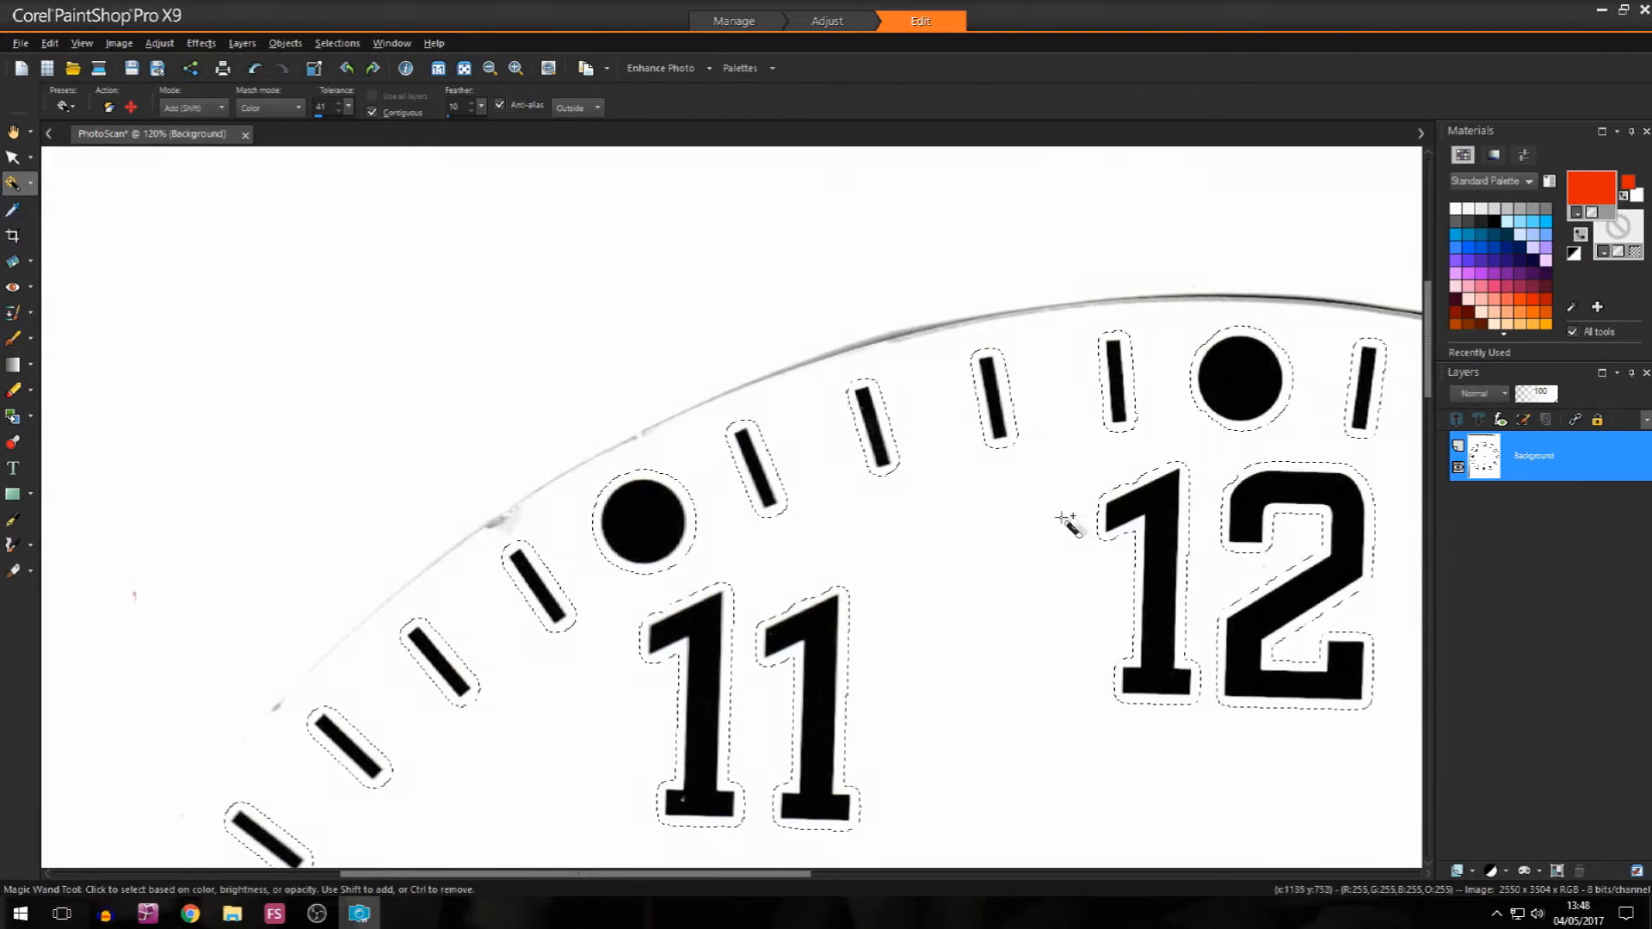
Step: Copy the selected clock markings and paste them as a new image
scroll(907, 628, "down", 5)
left_click_drag(1428, 424, 1446, 559)
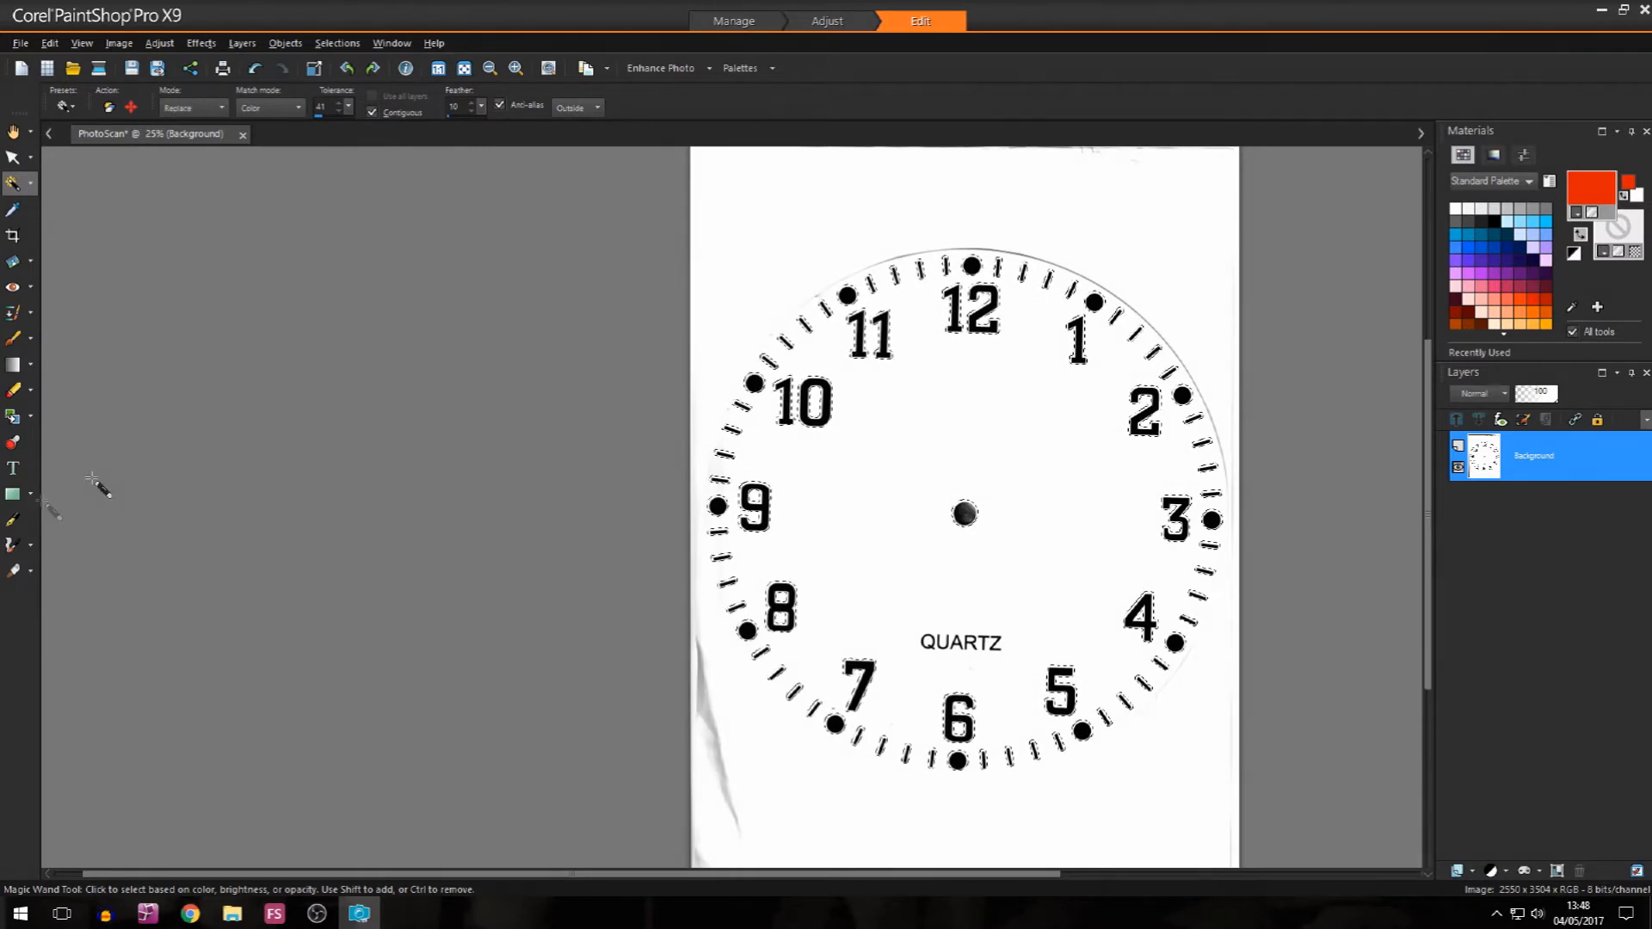
left_click(50, 43)
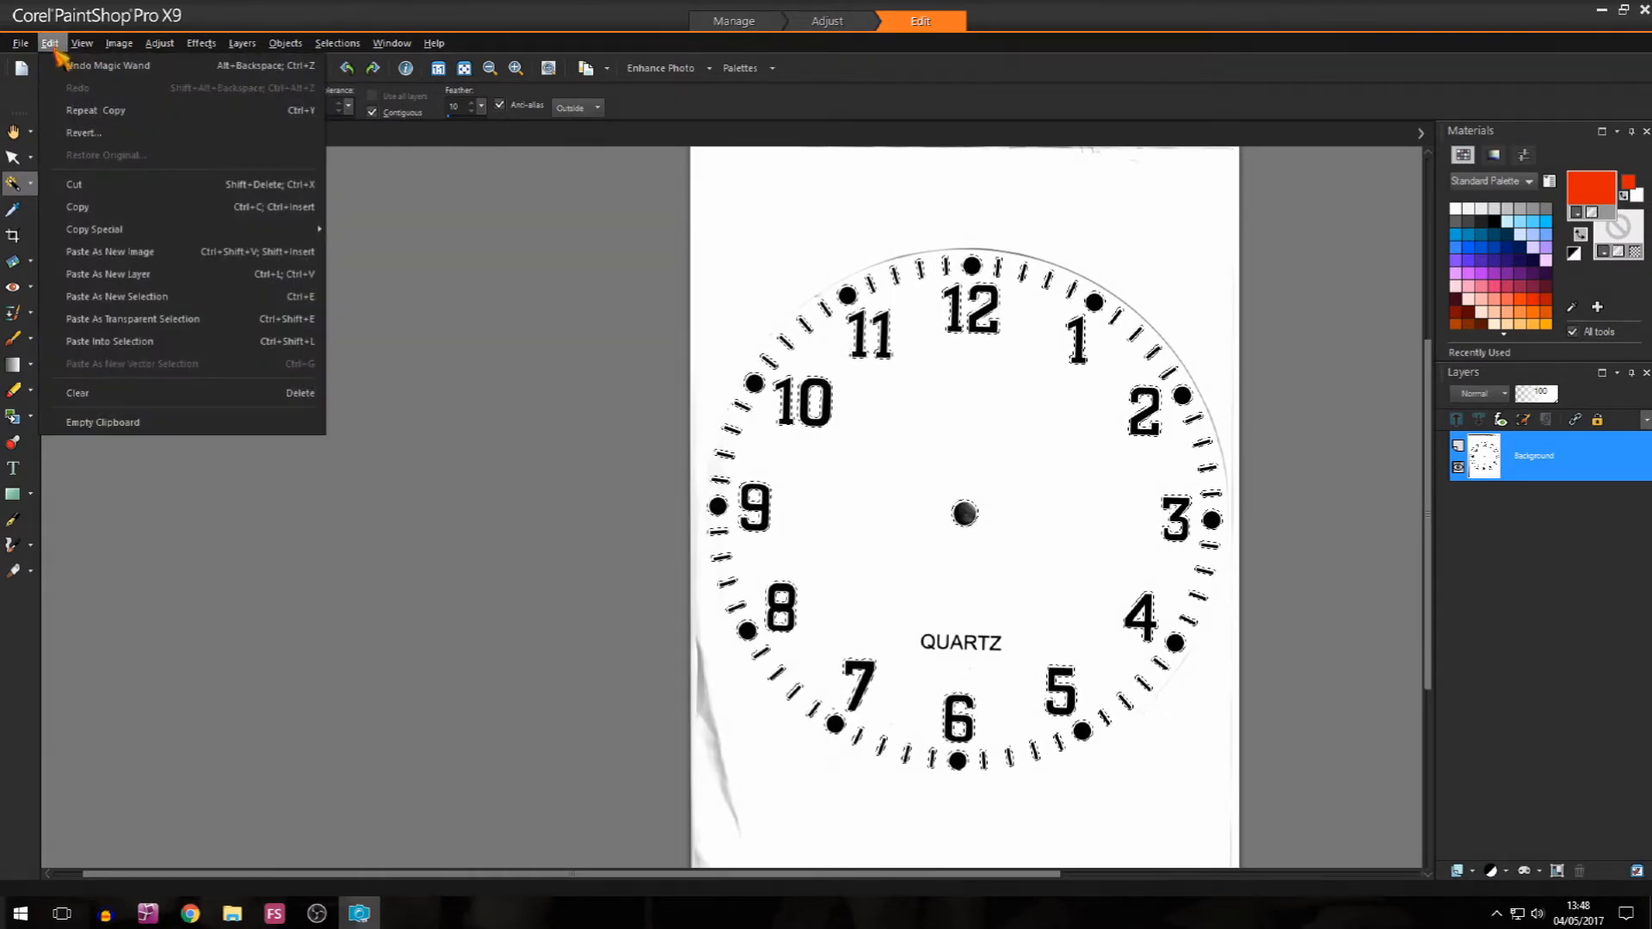
left_click(153, 252)
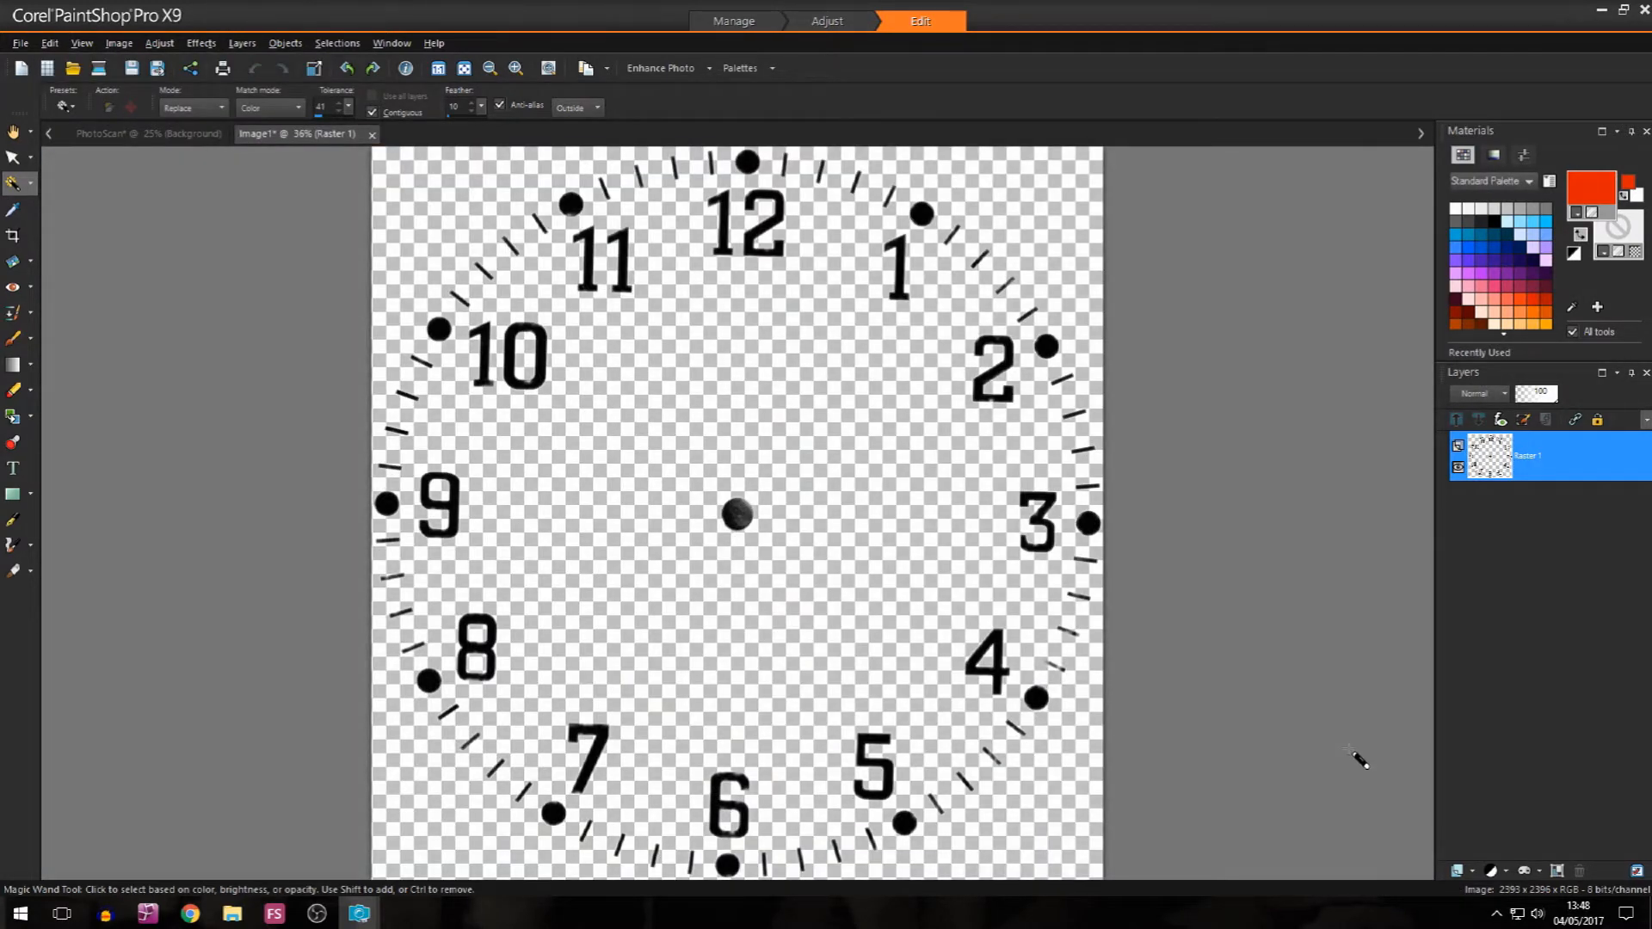
scroll(519, 525, "up", 1)
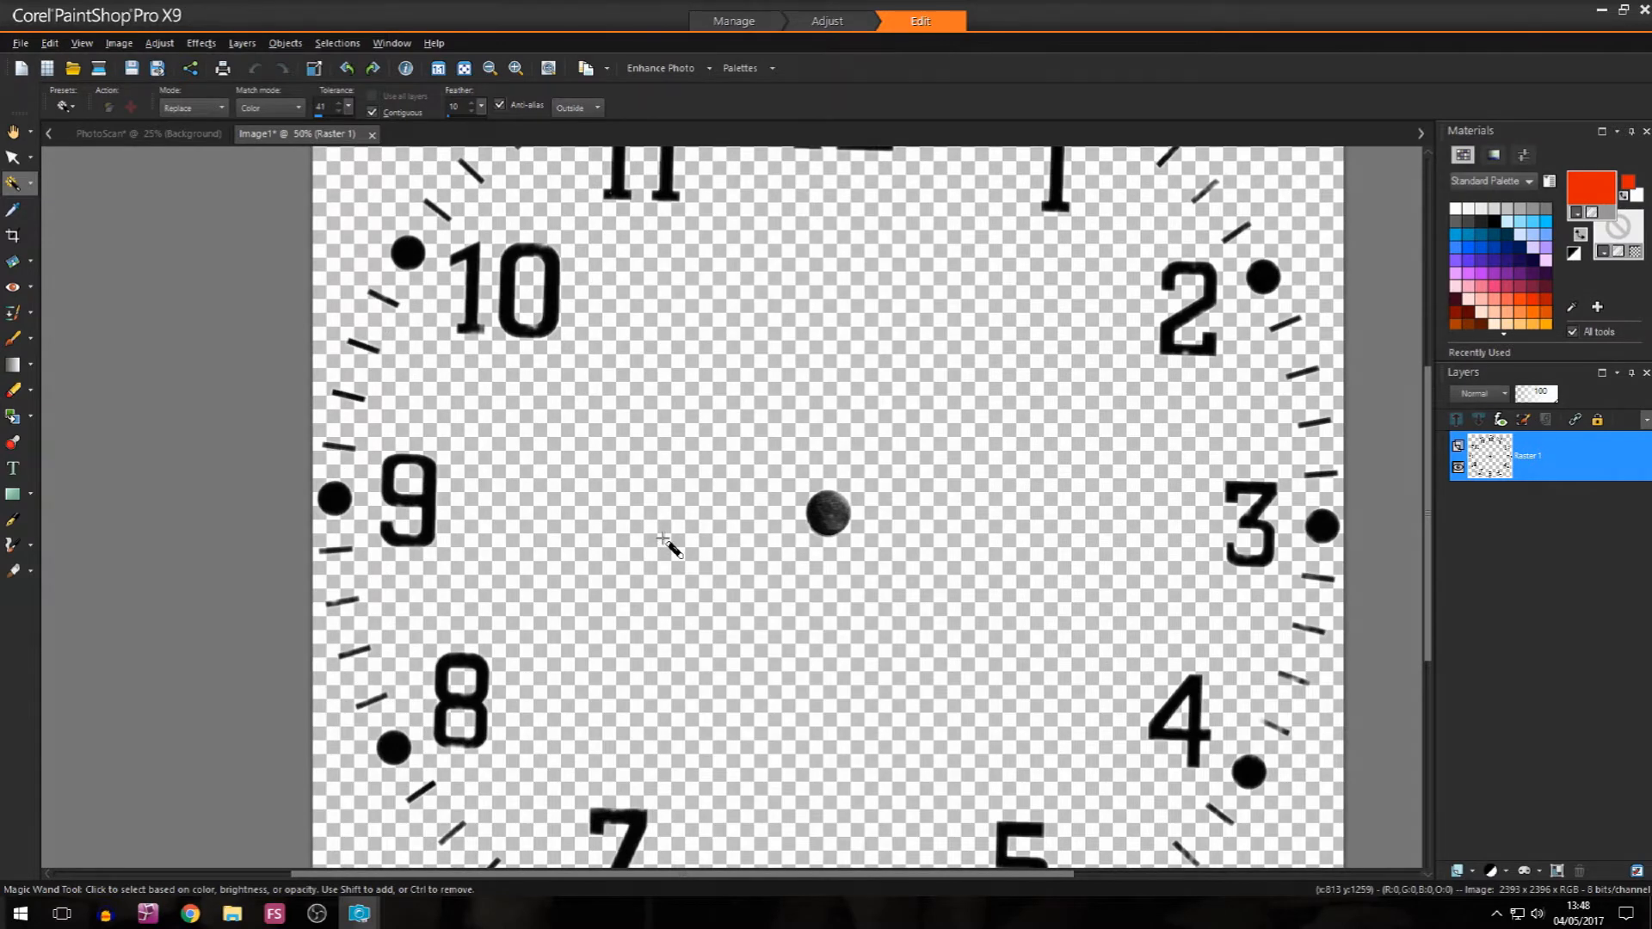
scroll(669, 546, "down", 2)
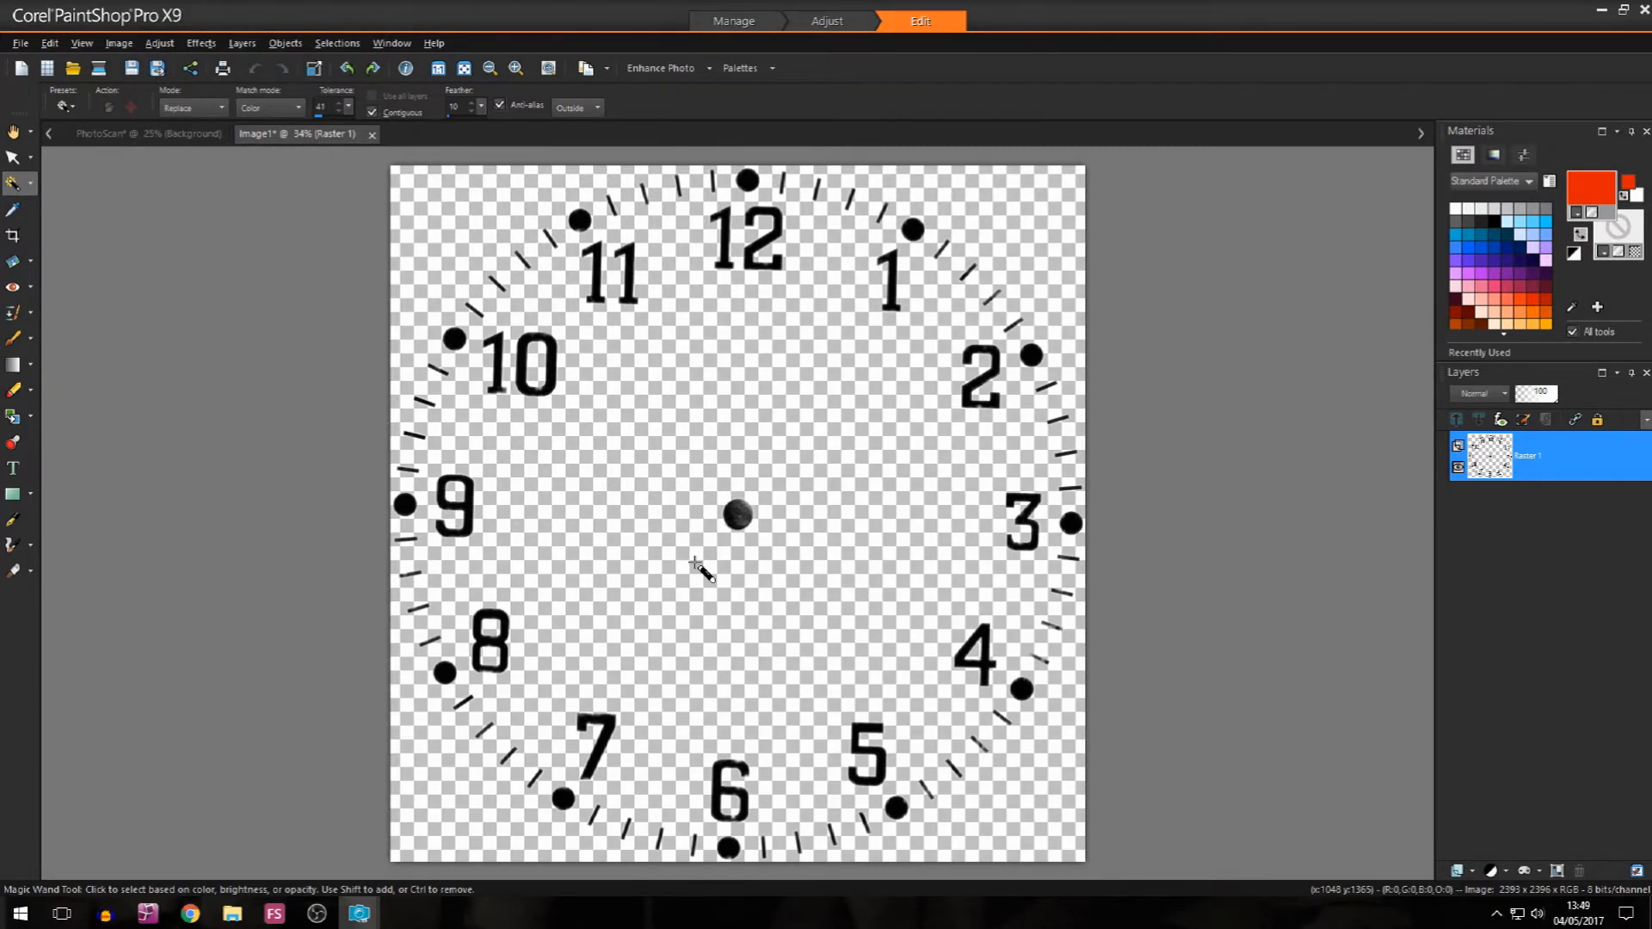
Step: Open the 3000 x 4000 JPG GrandadIsAnOldMan LOGO from the GrandadIsAnOldMan folder in 2017
left_click(73, 68)
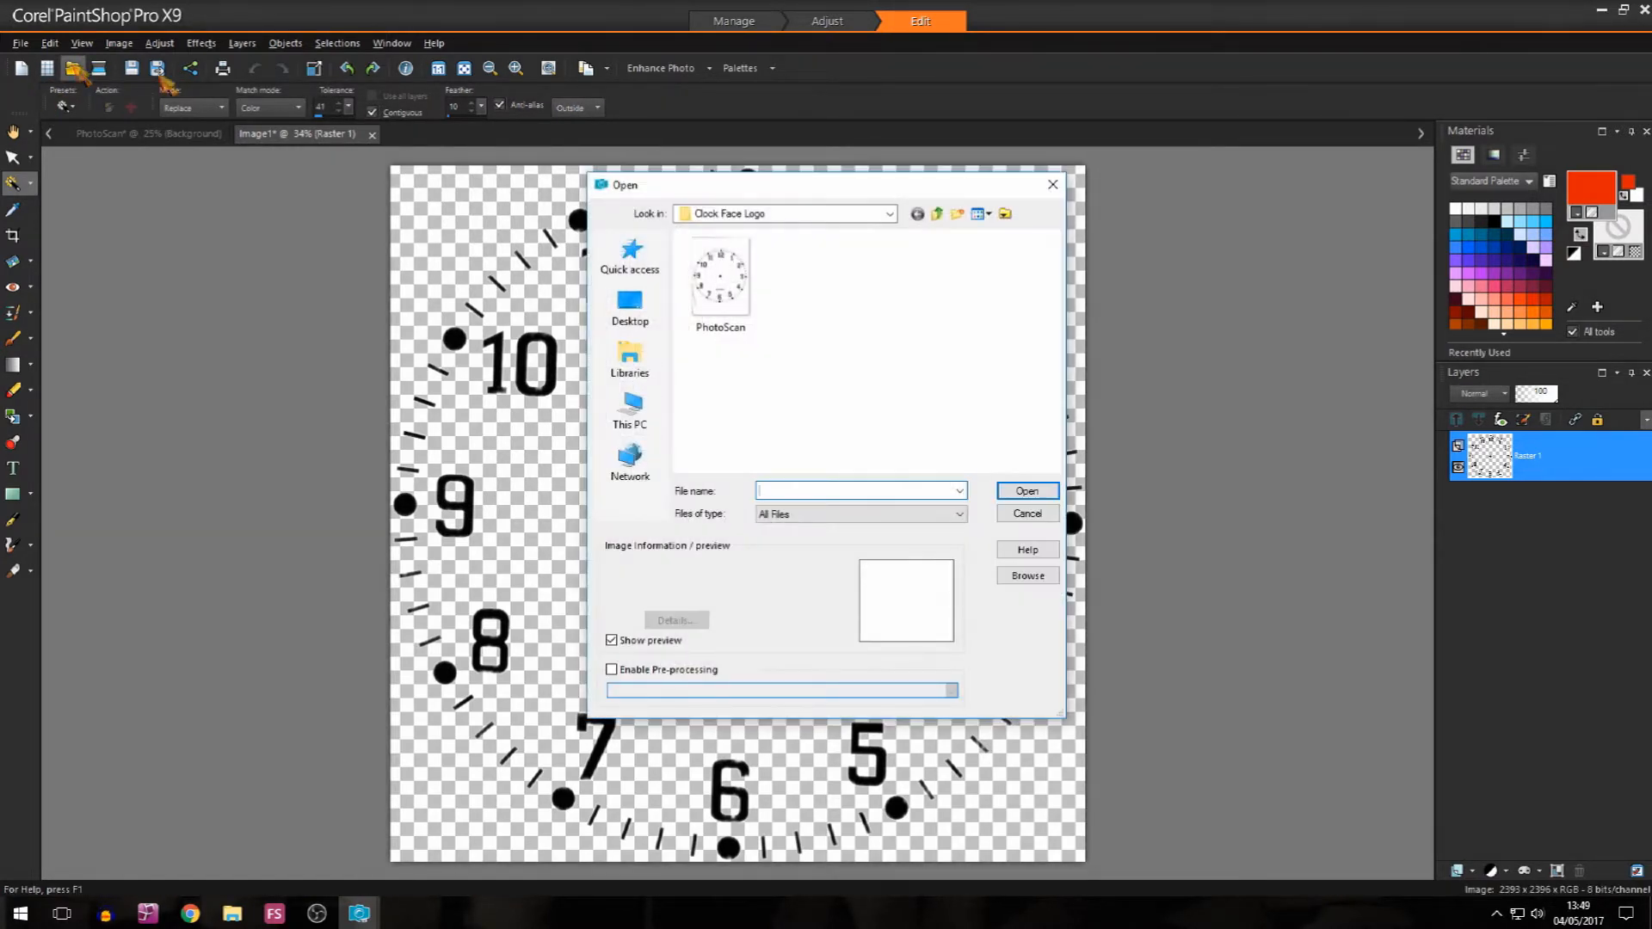
left_click(938, 215)
left_click(938, 215)
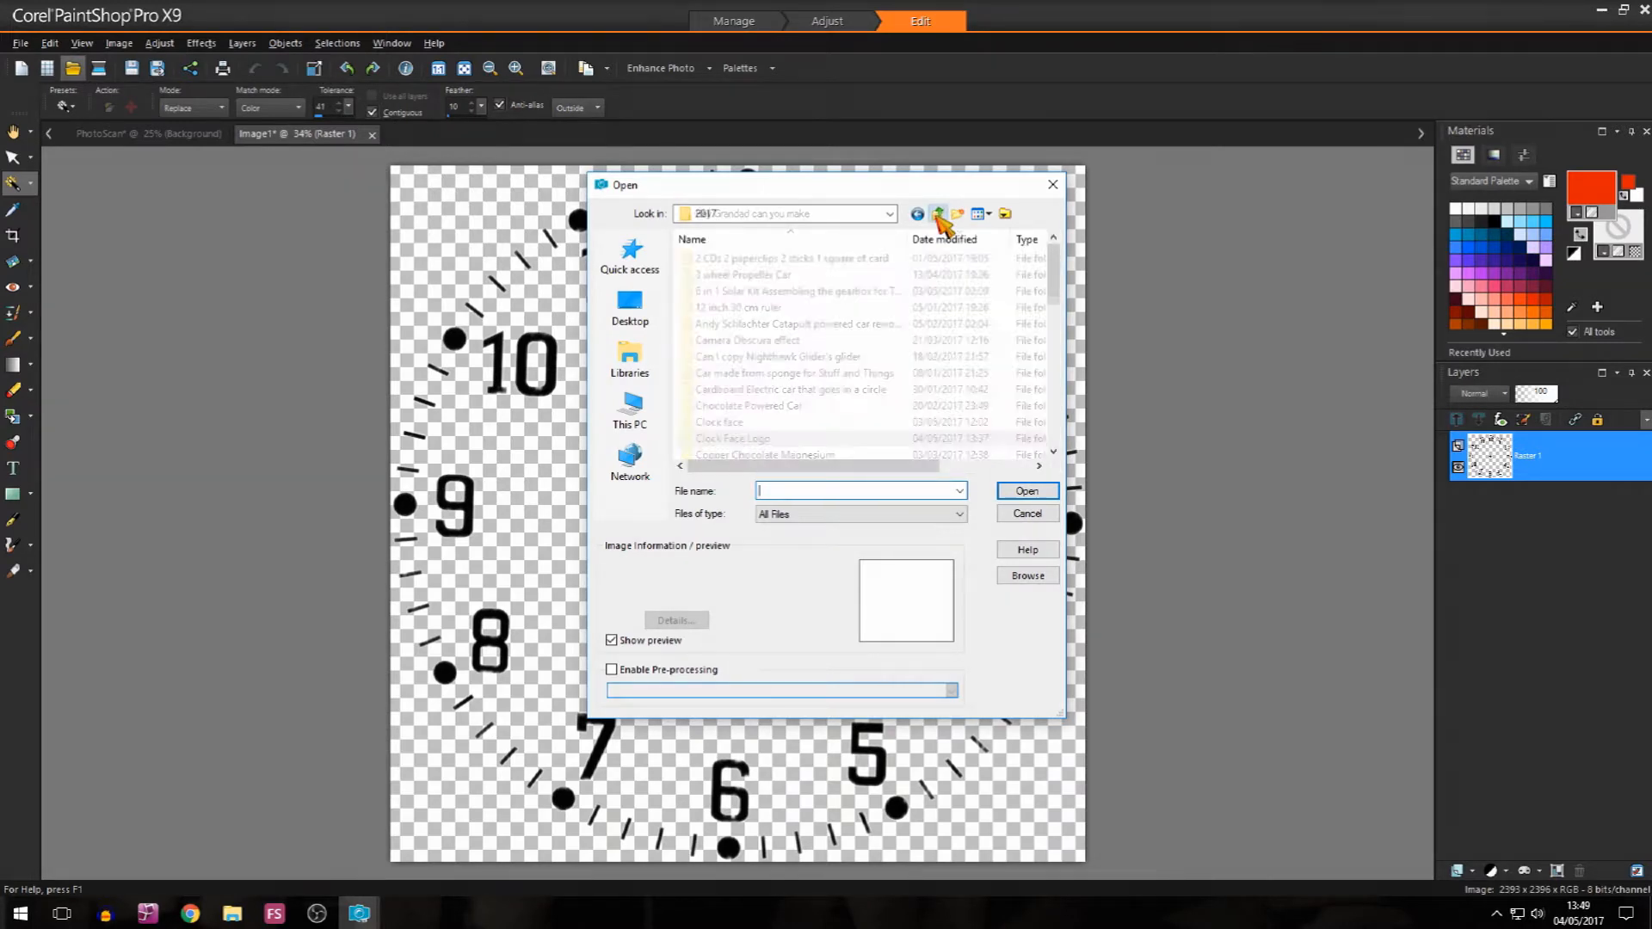
scroll(841, 339, "down", 3)
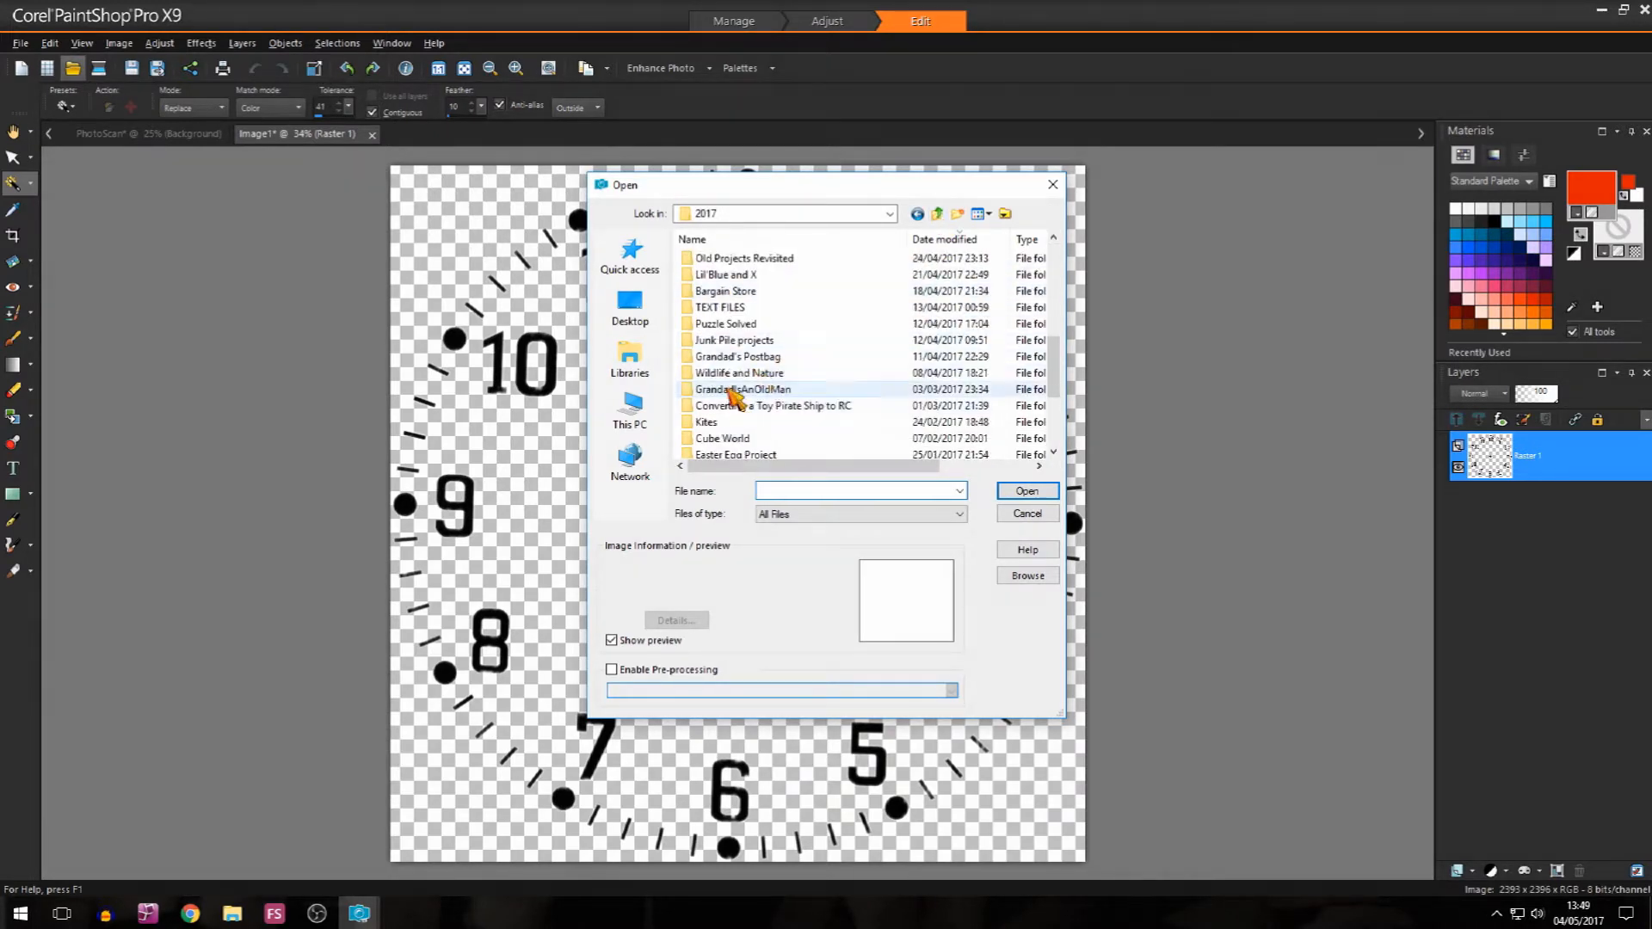
double_click(757, 389)
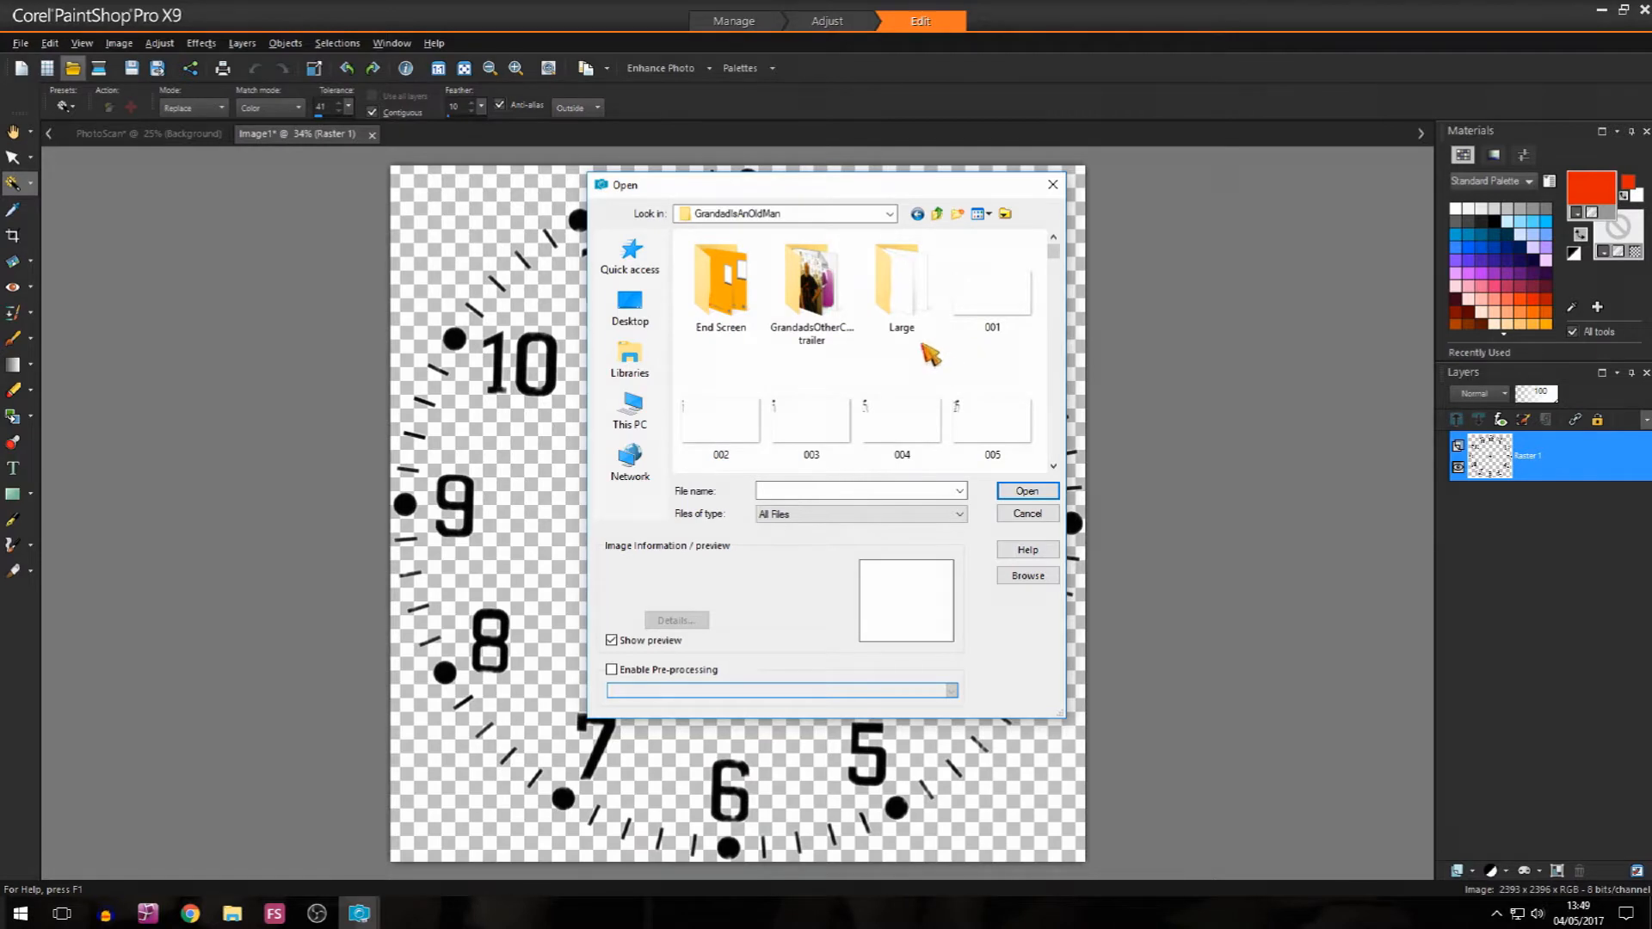
double_click(895, 273)
mouse_move(1057, 257)
left_mouse_down()
mouse_move(1071, 466)
mouse_move(1053, 238)
left_mouse_up()
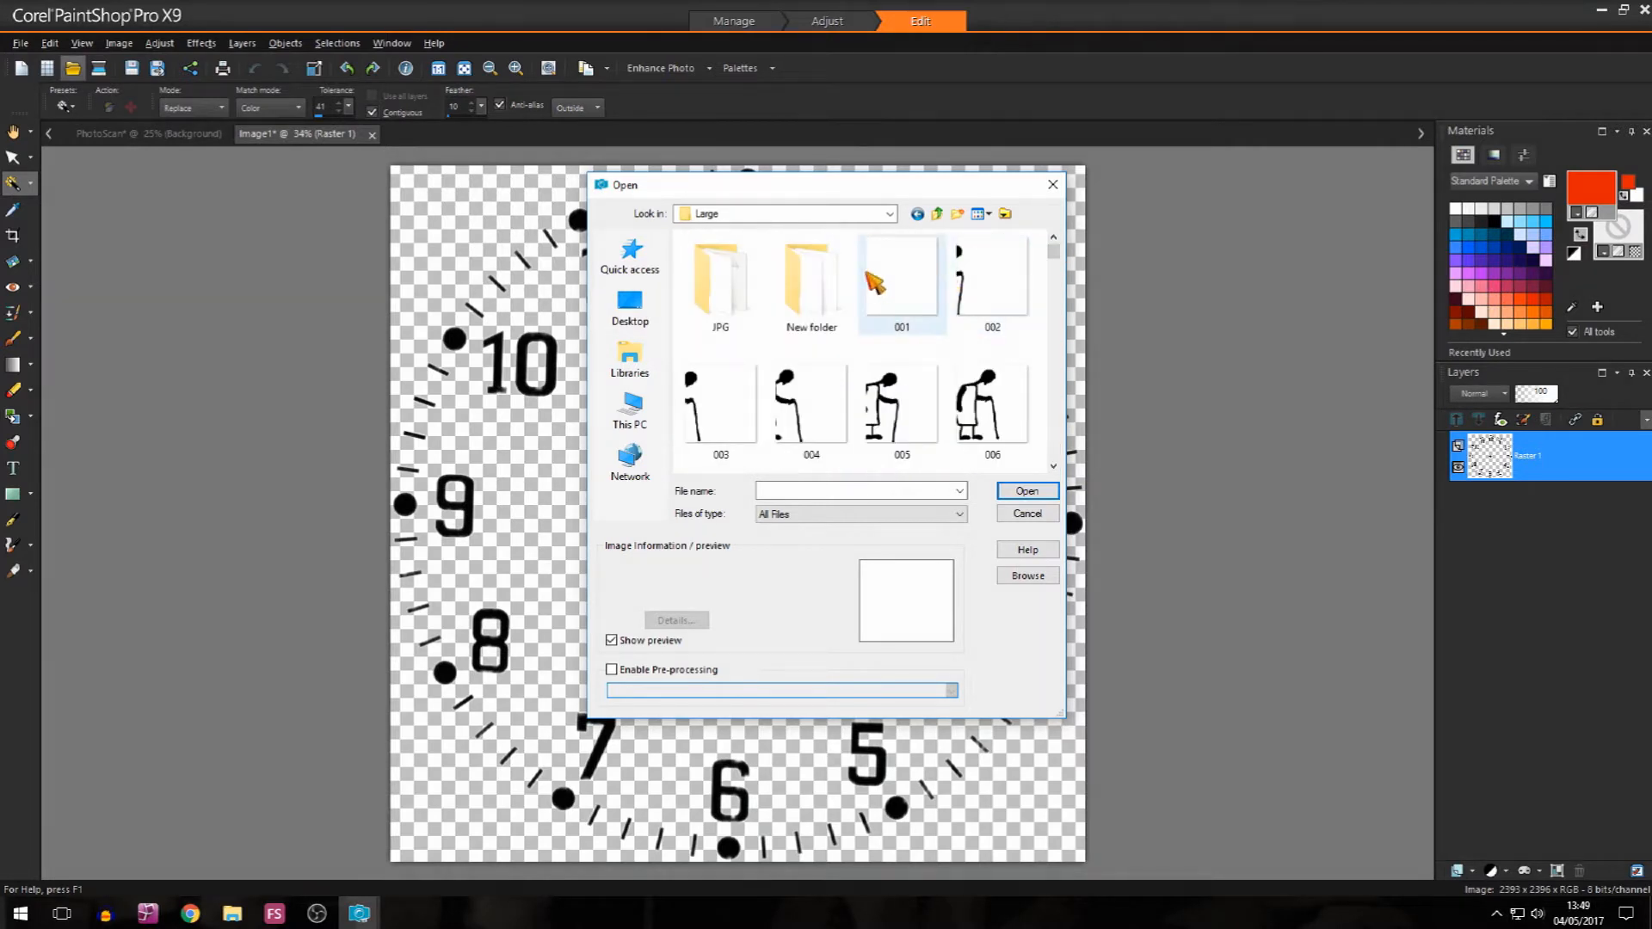
left_click(937, 214)
scroll(938, 378, "down", 15)
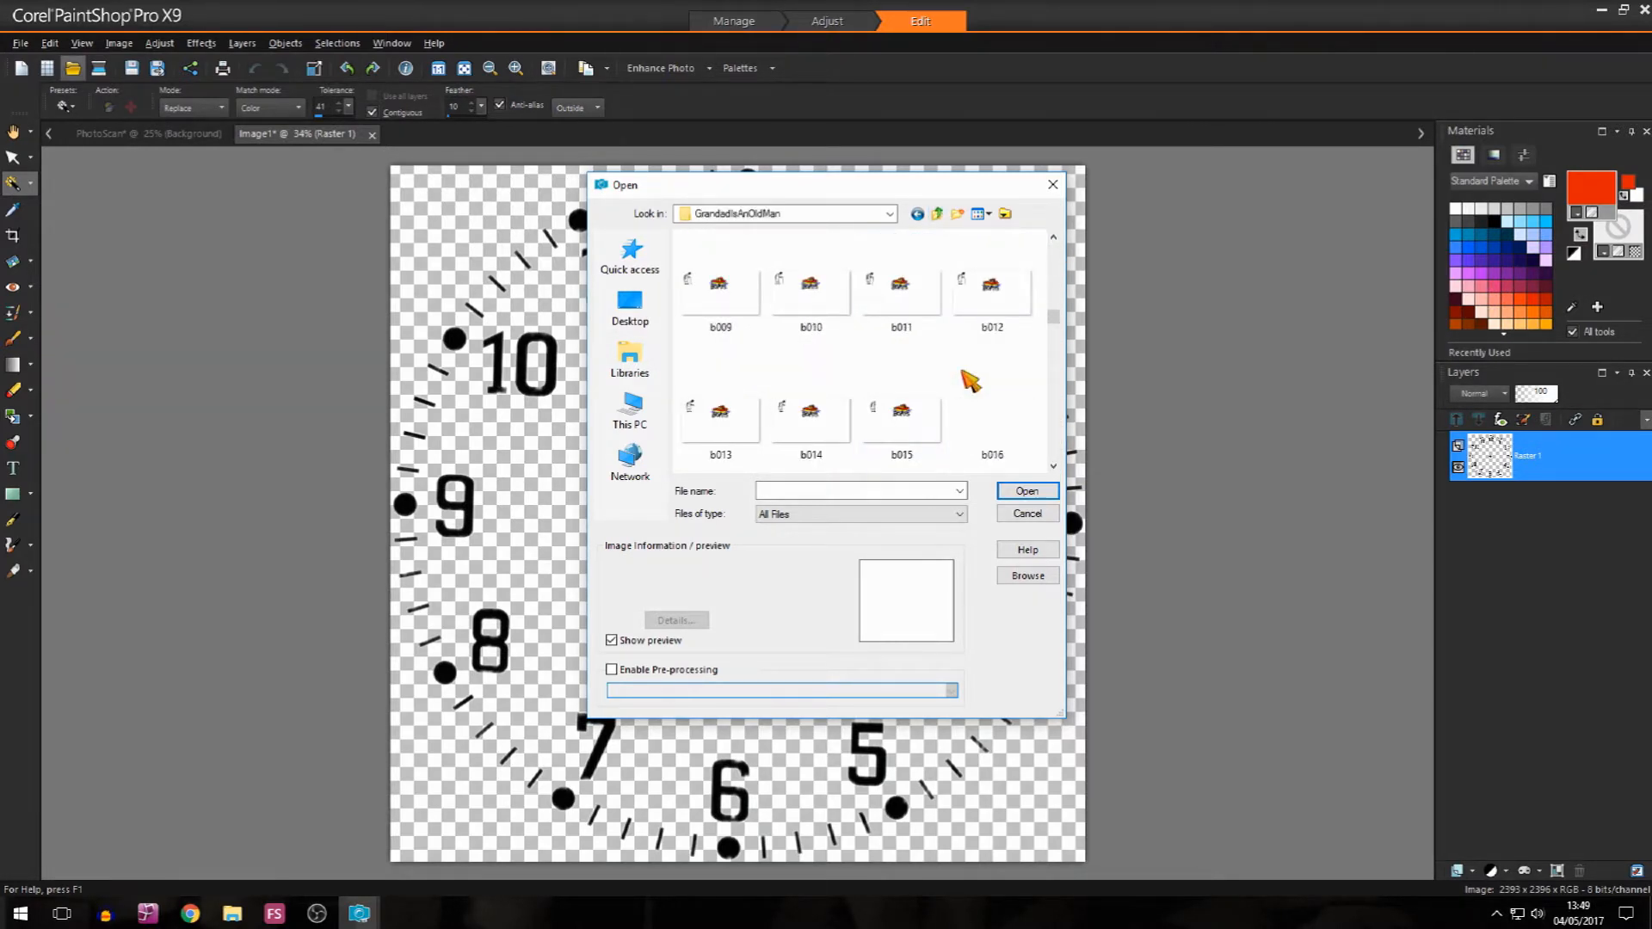
scroll(959, 374, "down", 4)
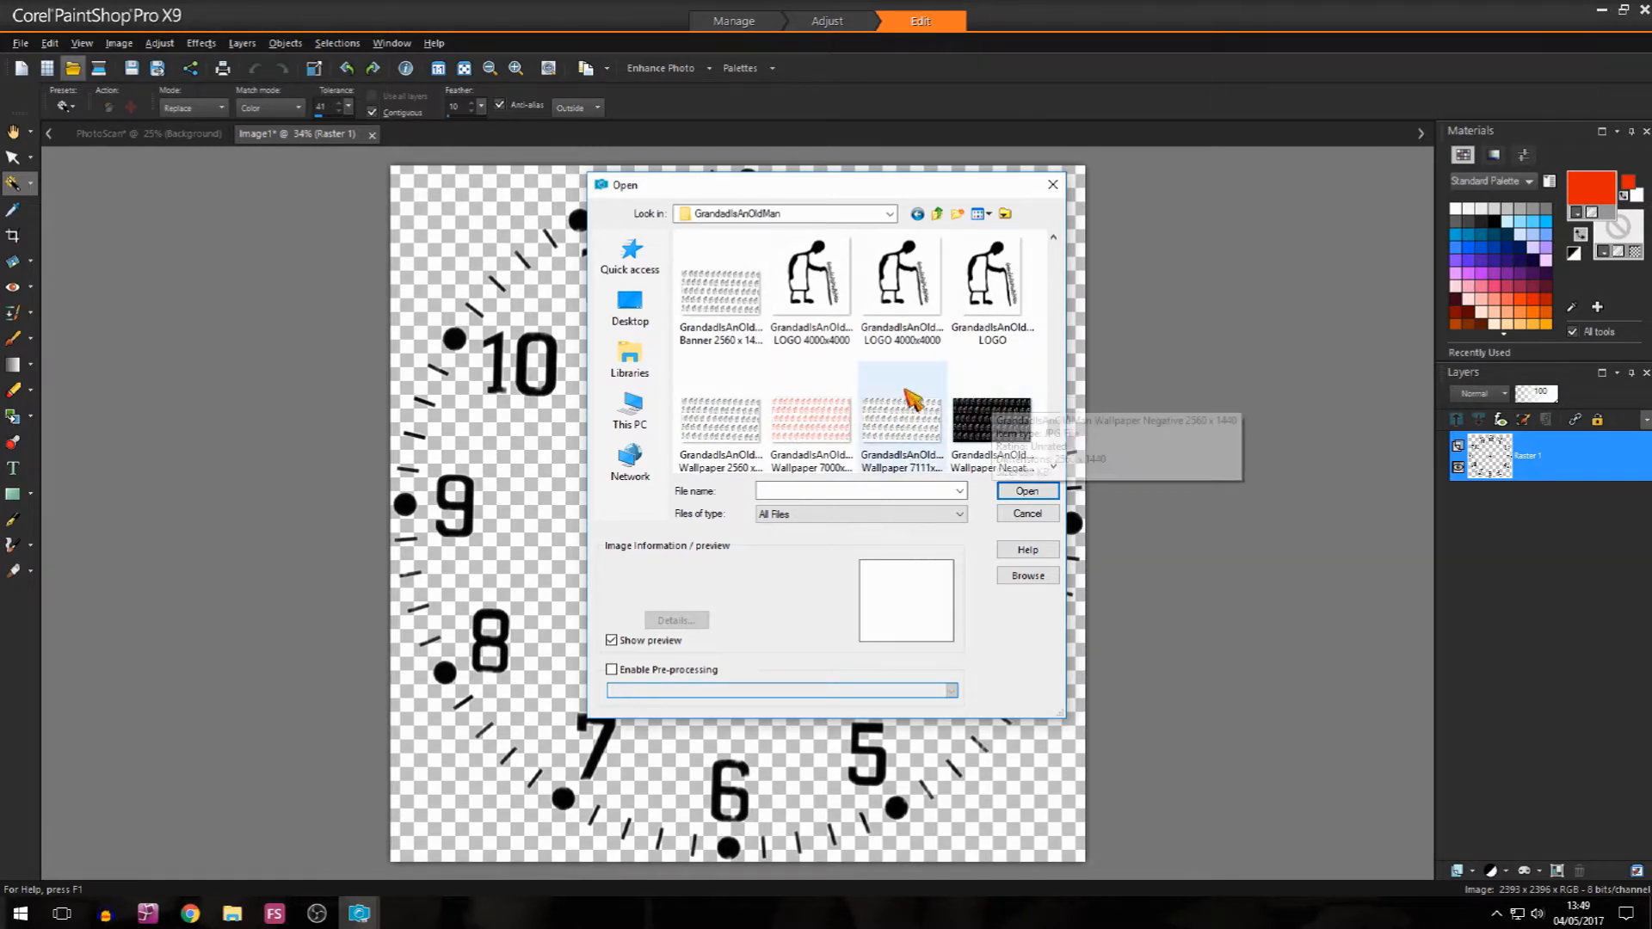
double_click(995, 298)
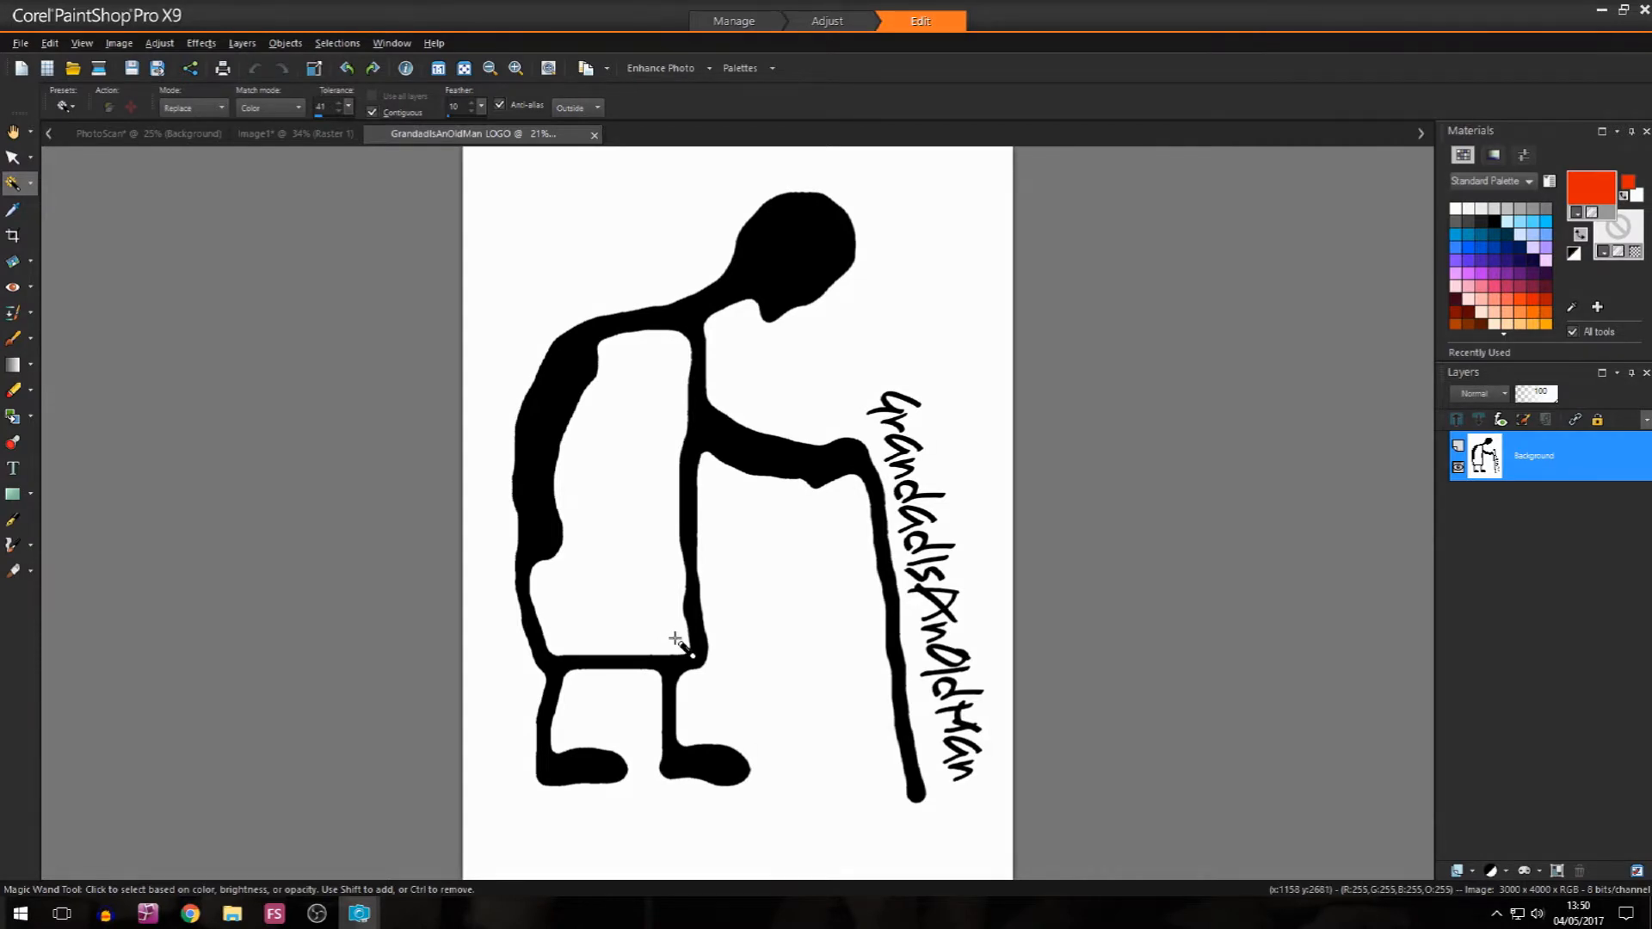
Step: Try pasting the clock markings onto the logo image as a selection over the figure
left_click(295, 133)
left_click(500, 133)
key("ctrl+e")
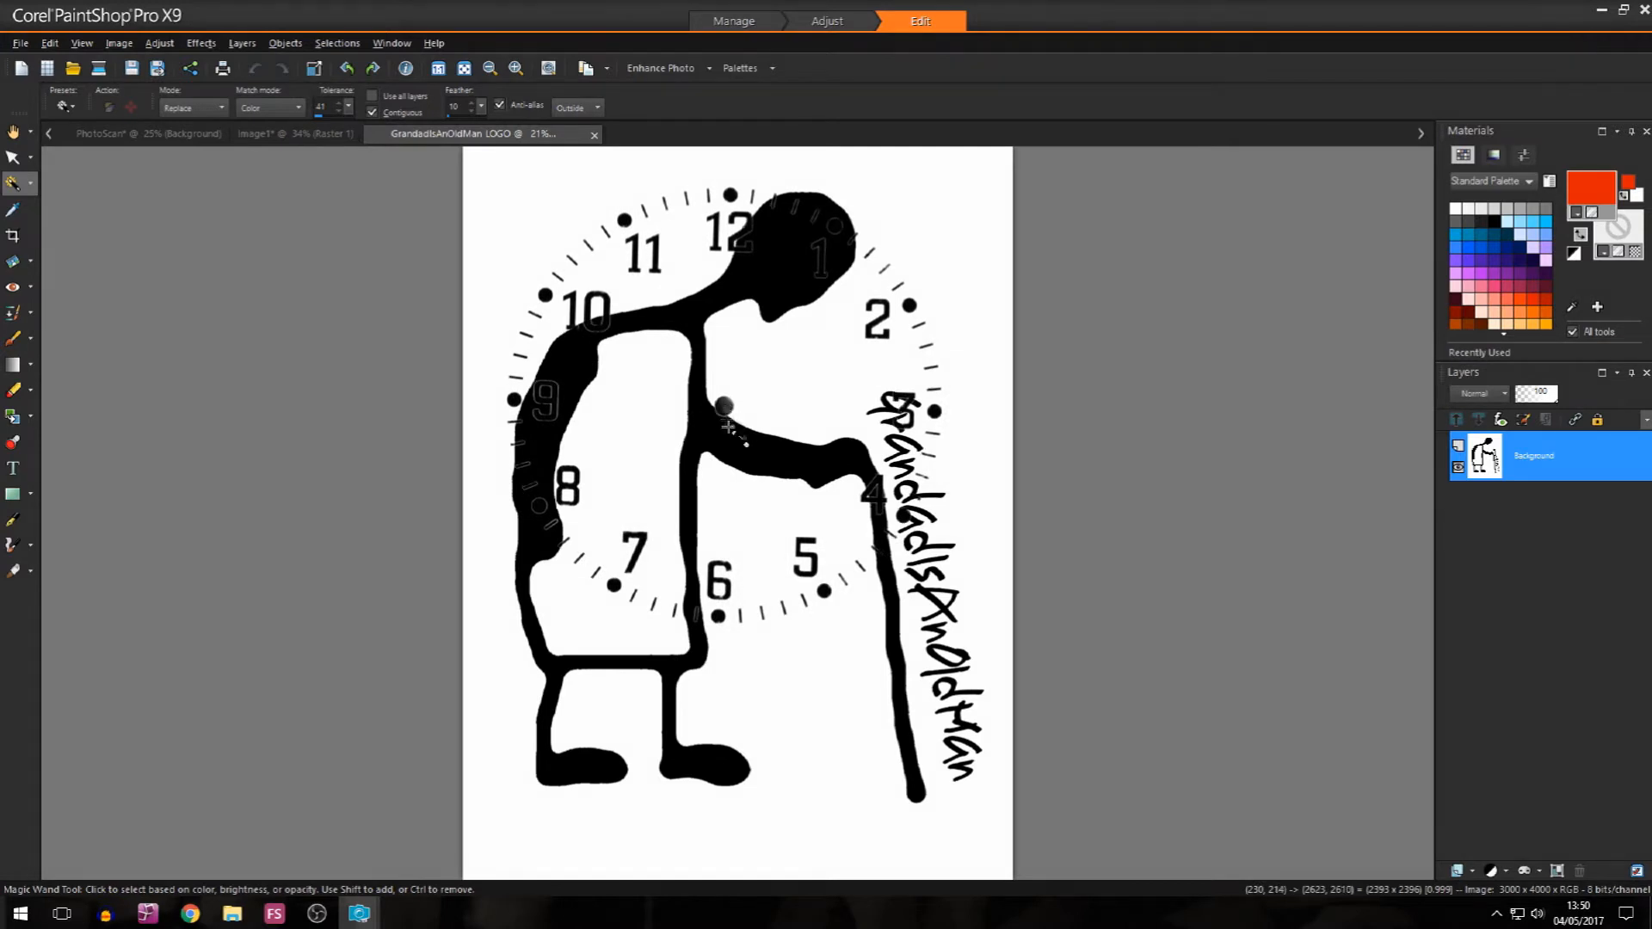
left_click(746, 514)
key("Delete")
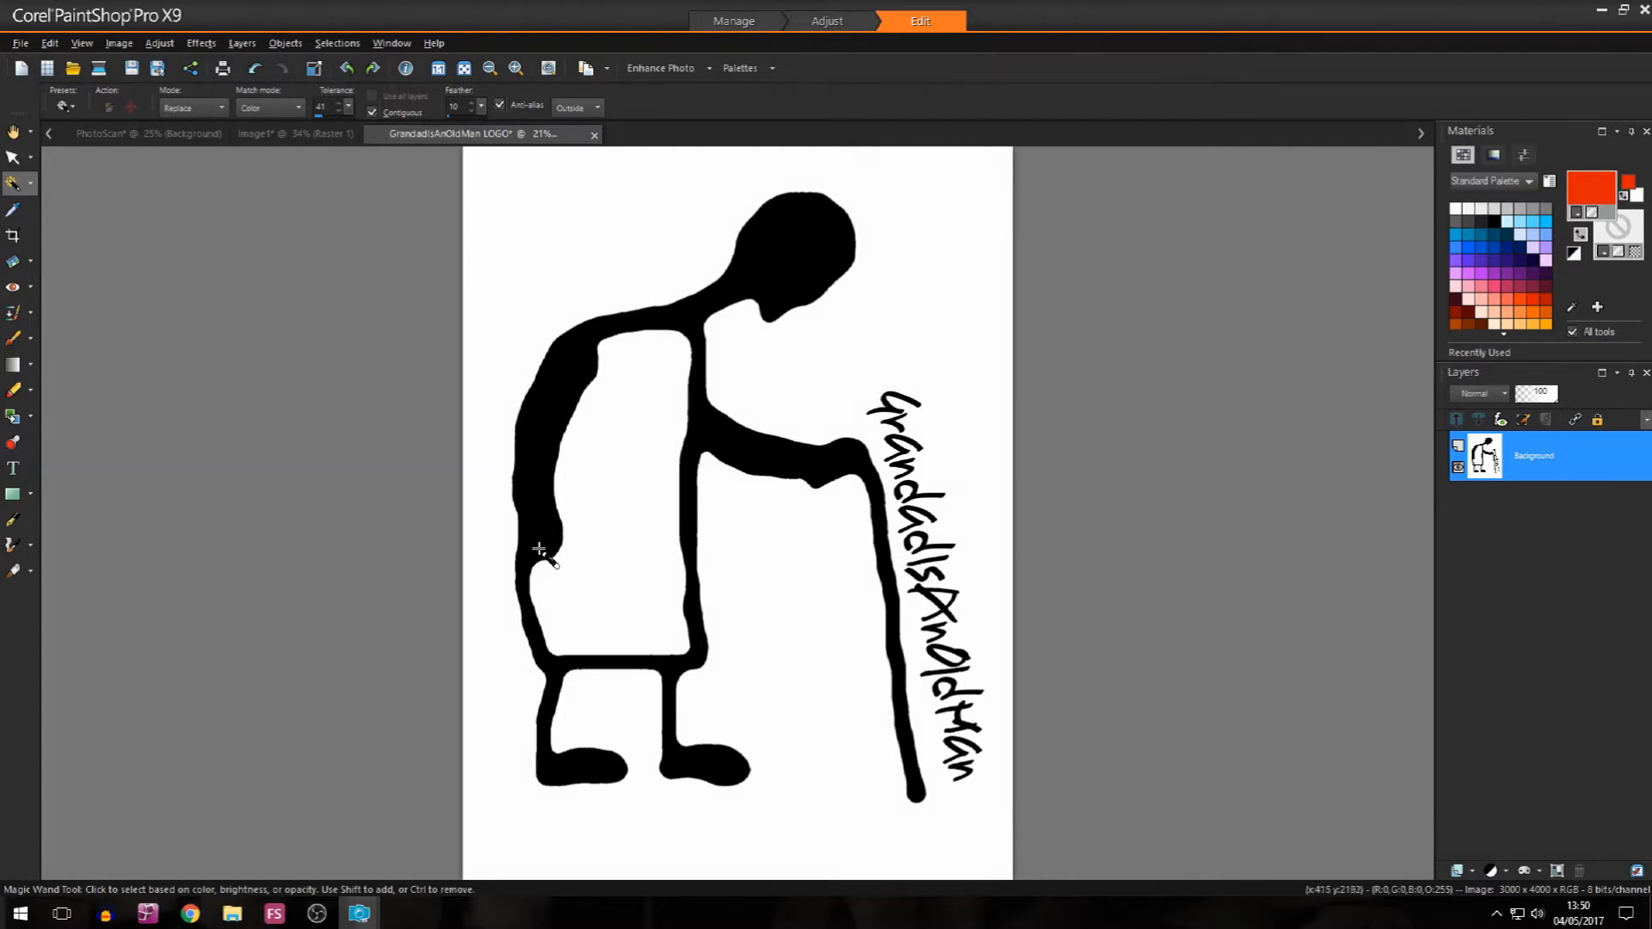
Step: Cut the figure and its lettering out of the logo image with a rectangular selection and paste them as a new image
left_click(31, 183)
left_click(77, 182)
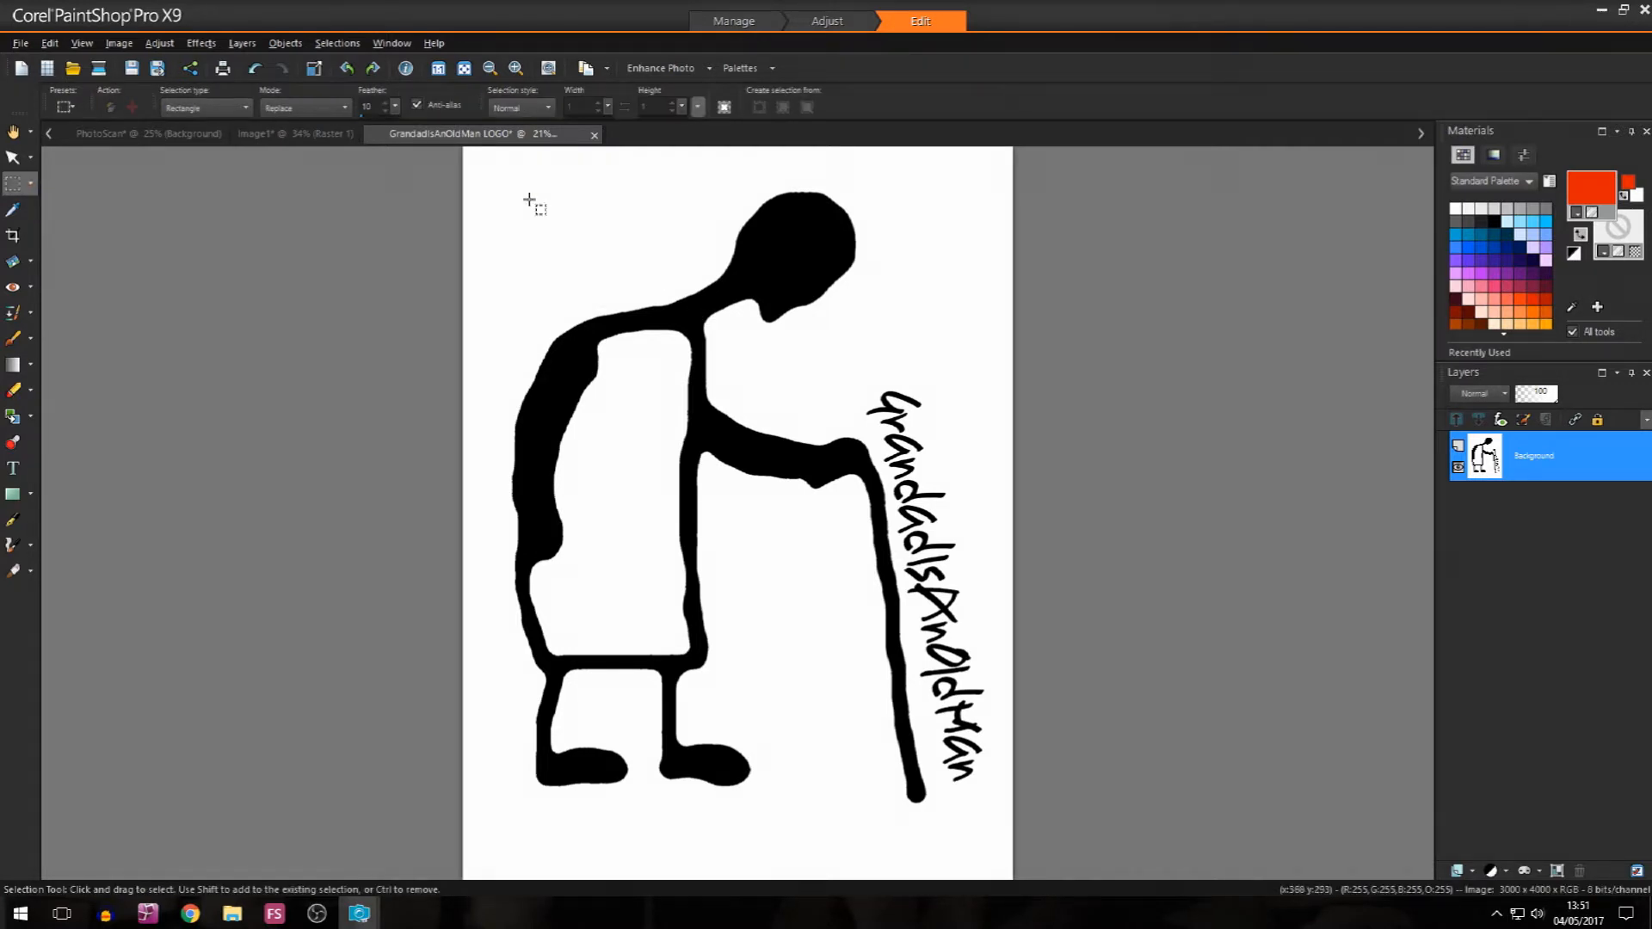
left_click_drag(484, 162, 1017, 849)
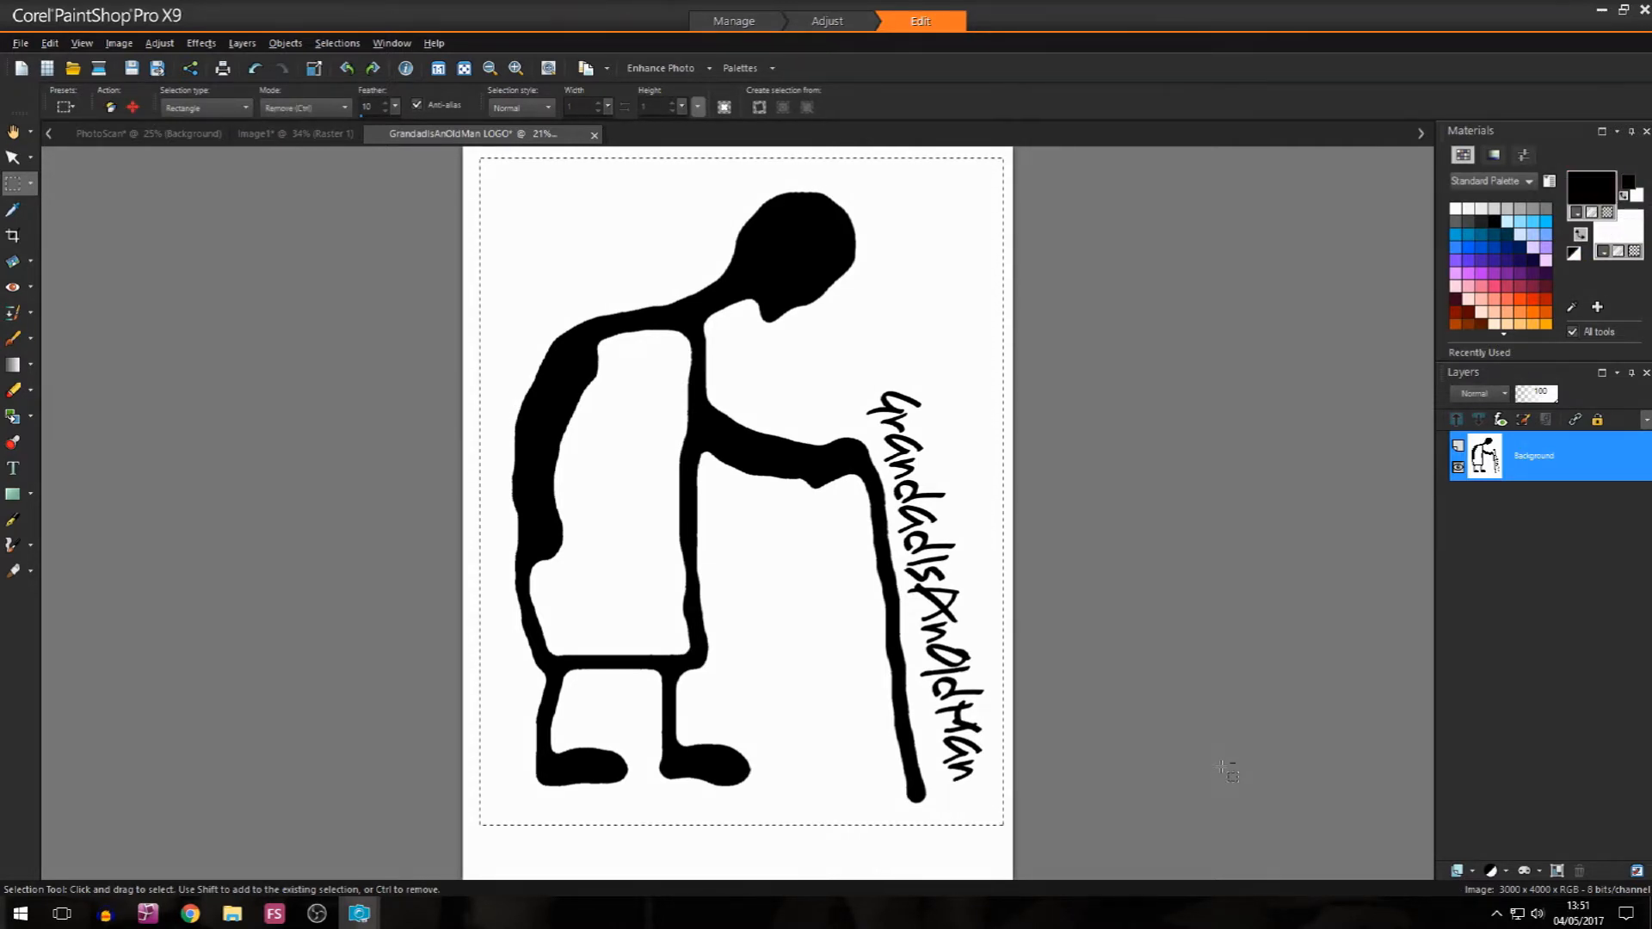
key("Delete")
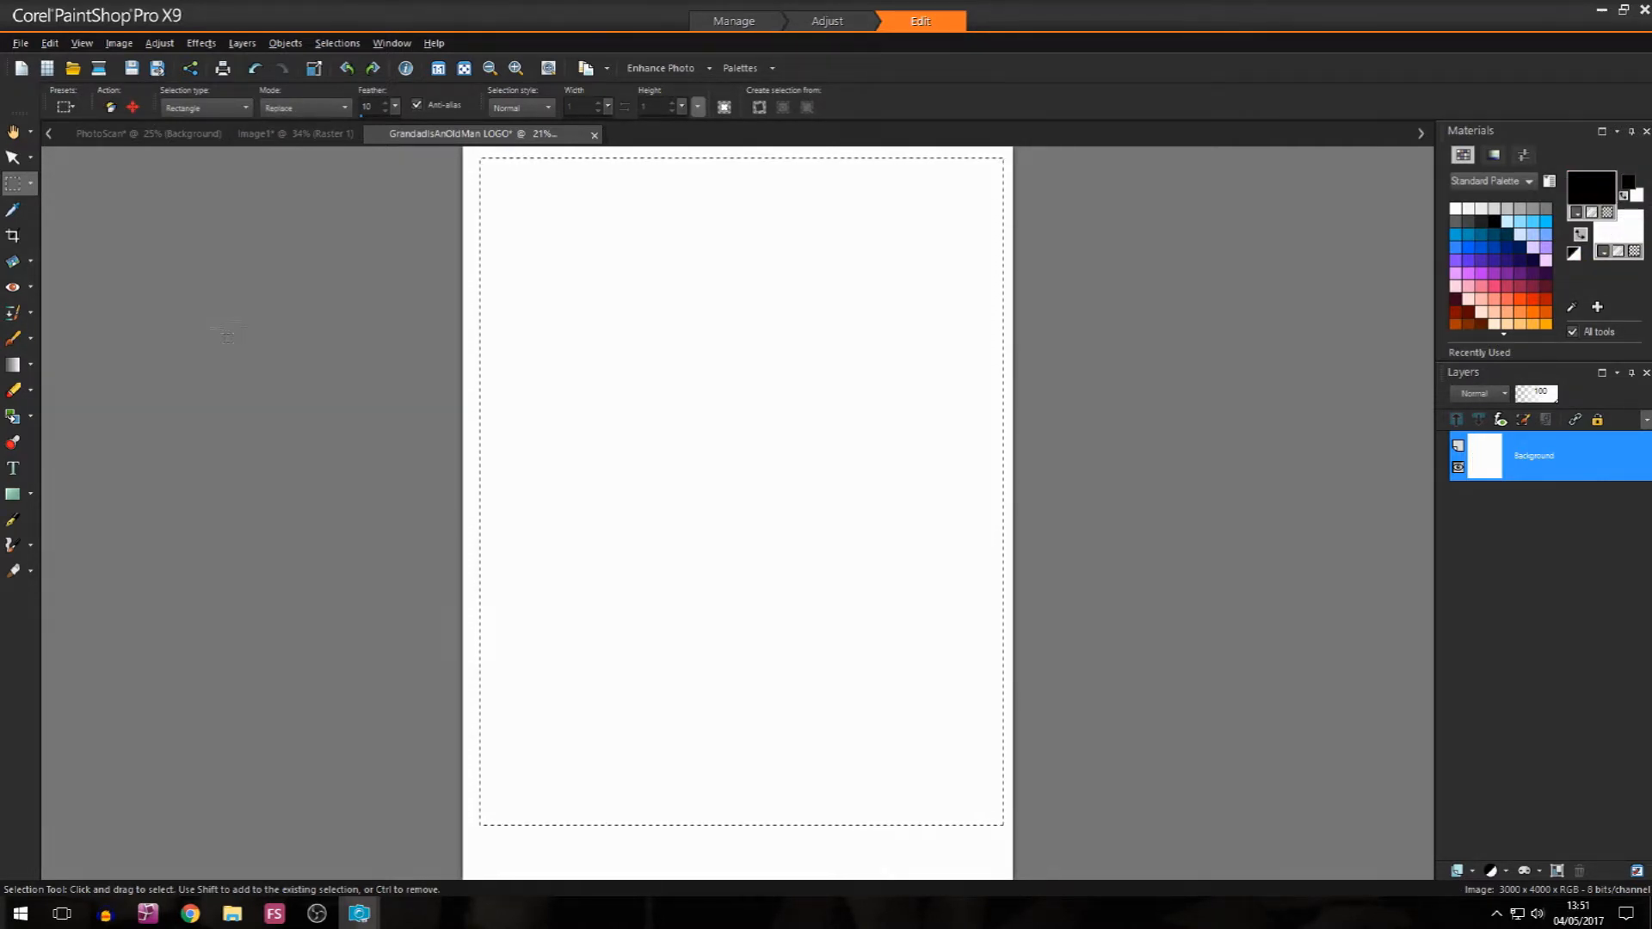
left_click(119, 43)
mouse_move(53, 43)
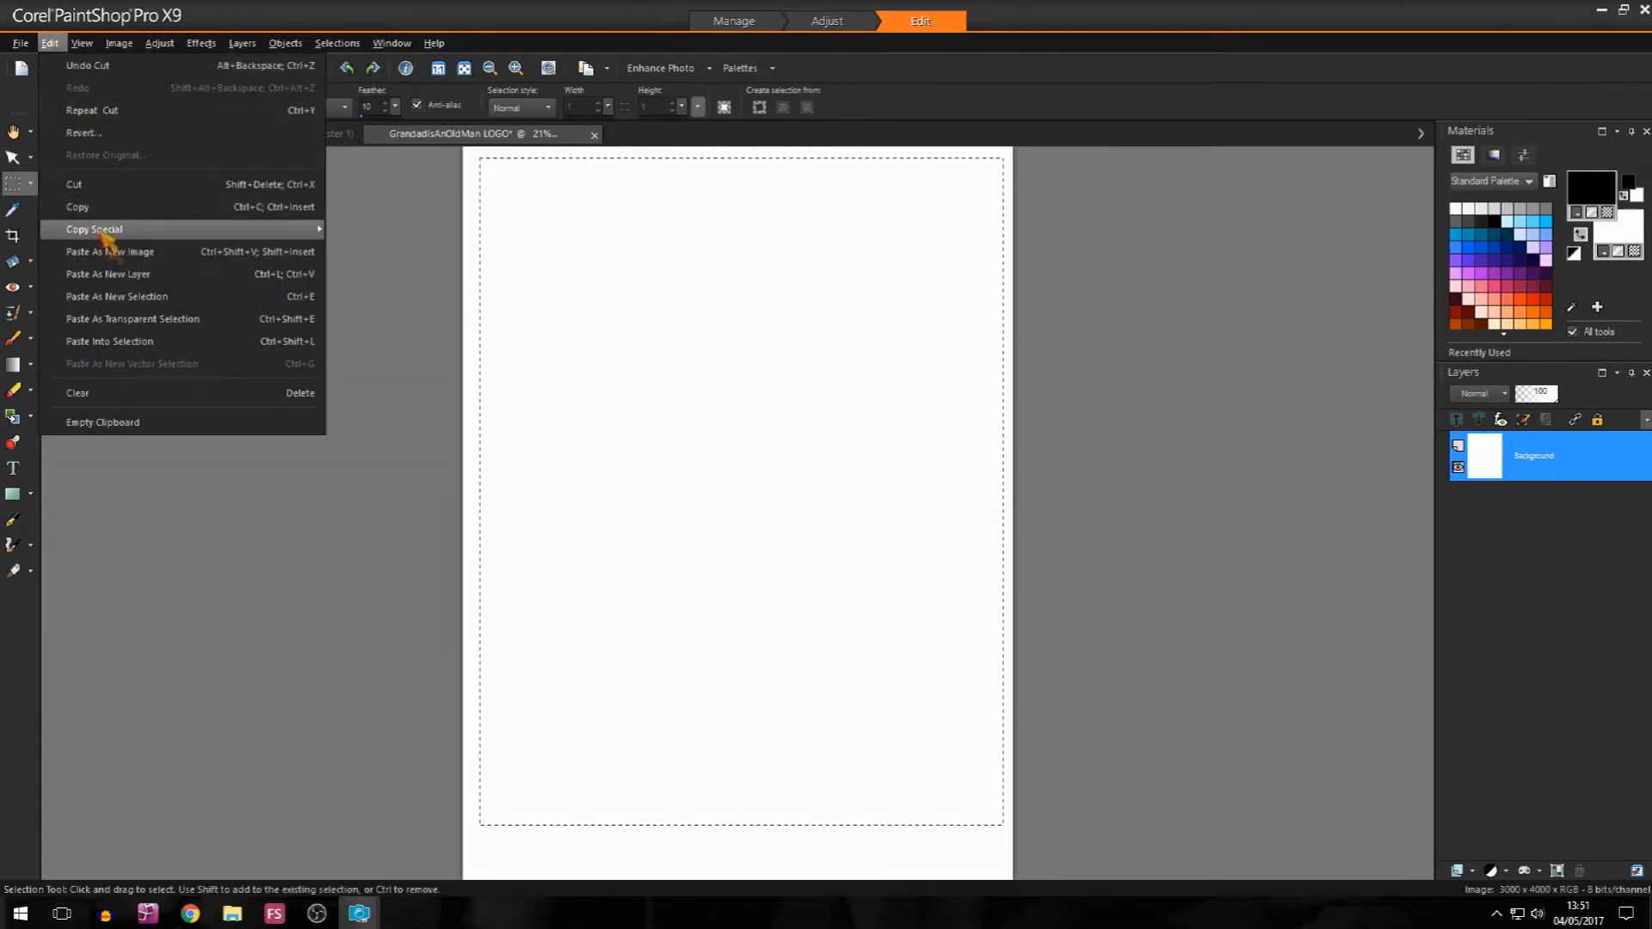
left_click(105, 222)
Step: Resize the new figure image to 2144 x 2729 pixels
left_click(118, 43)
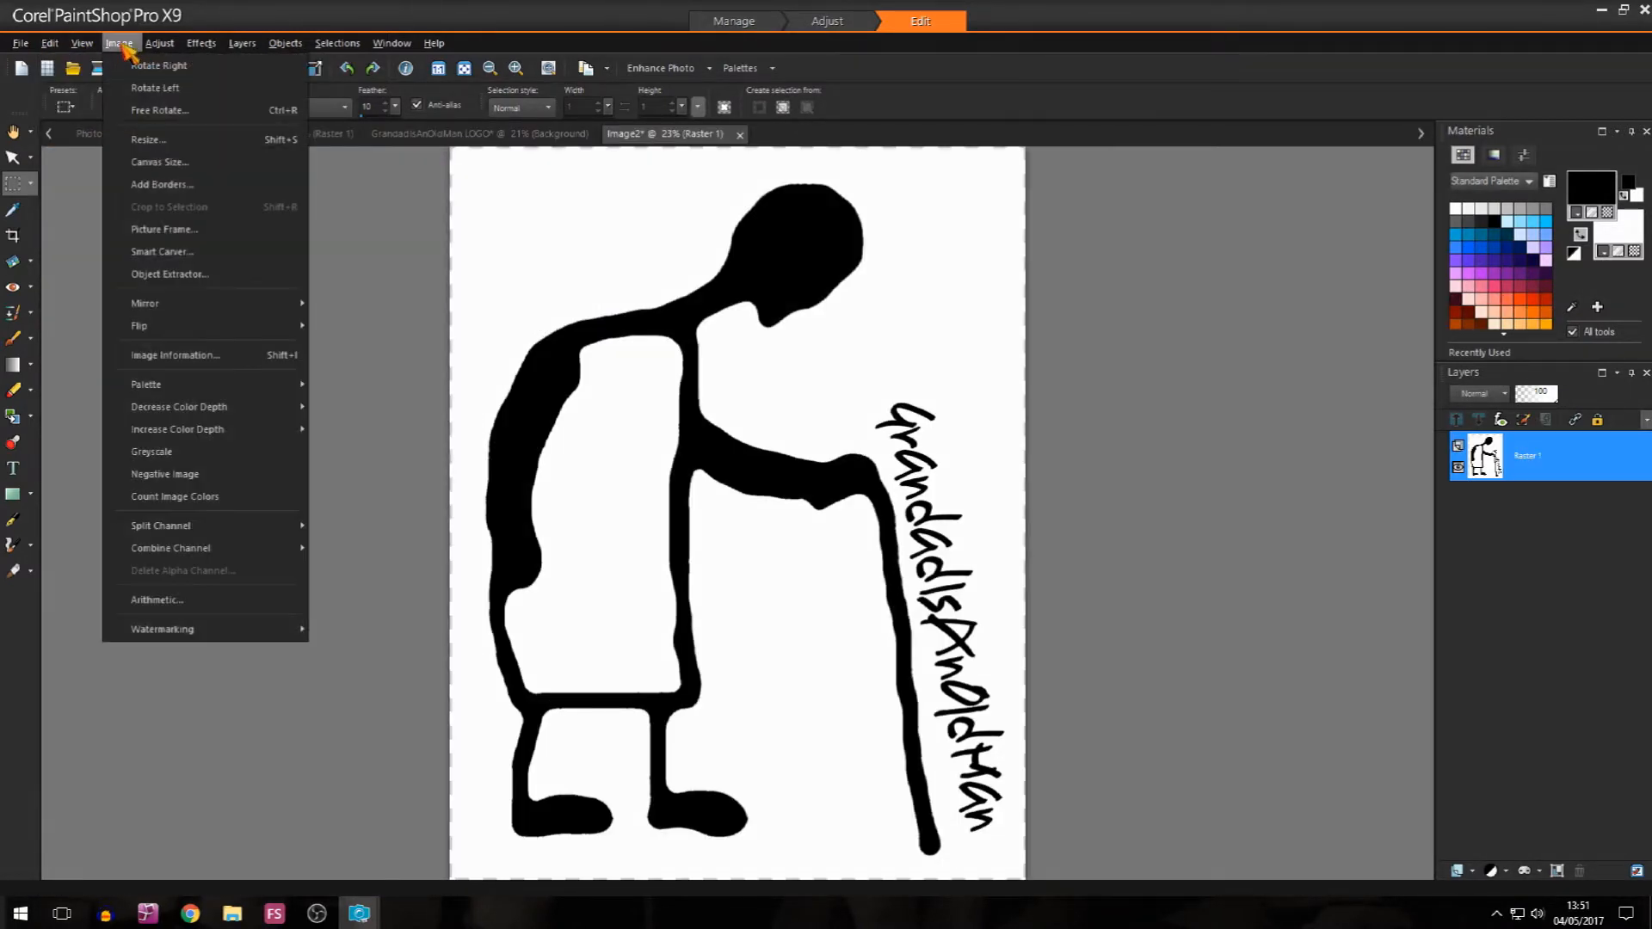
left_click(147, 138)
double_click(852, 326)
type("75")
key("Return")
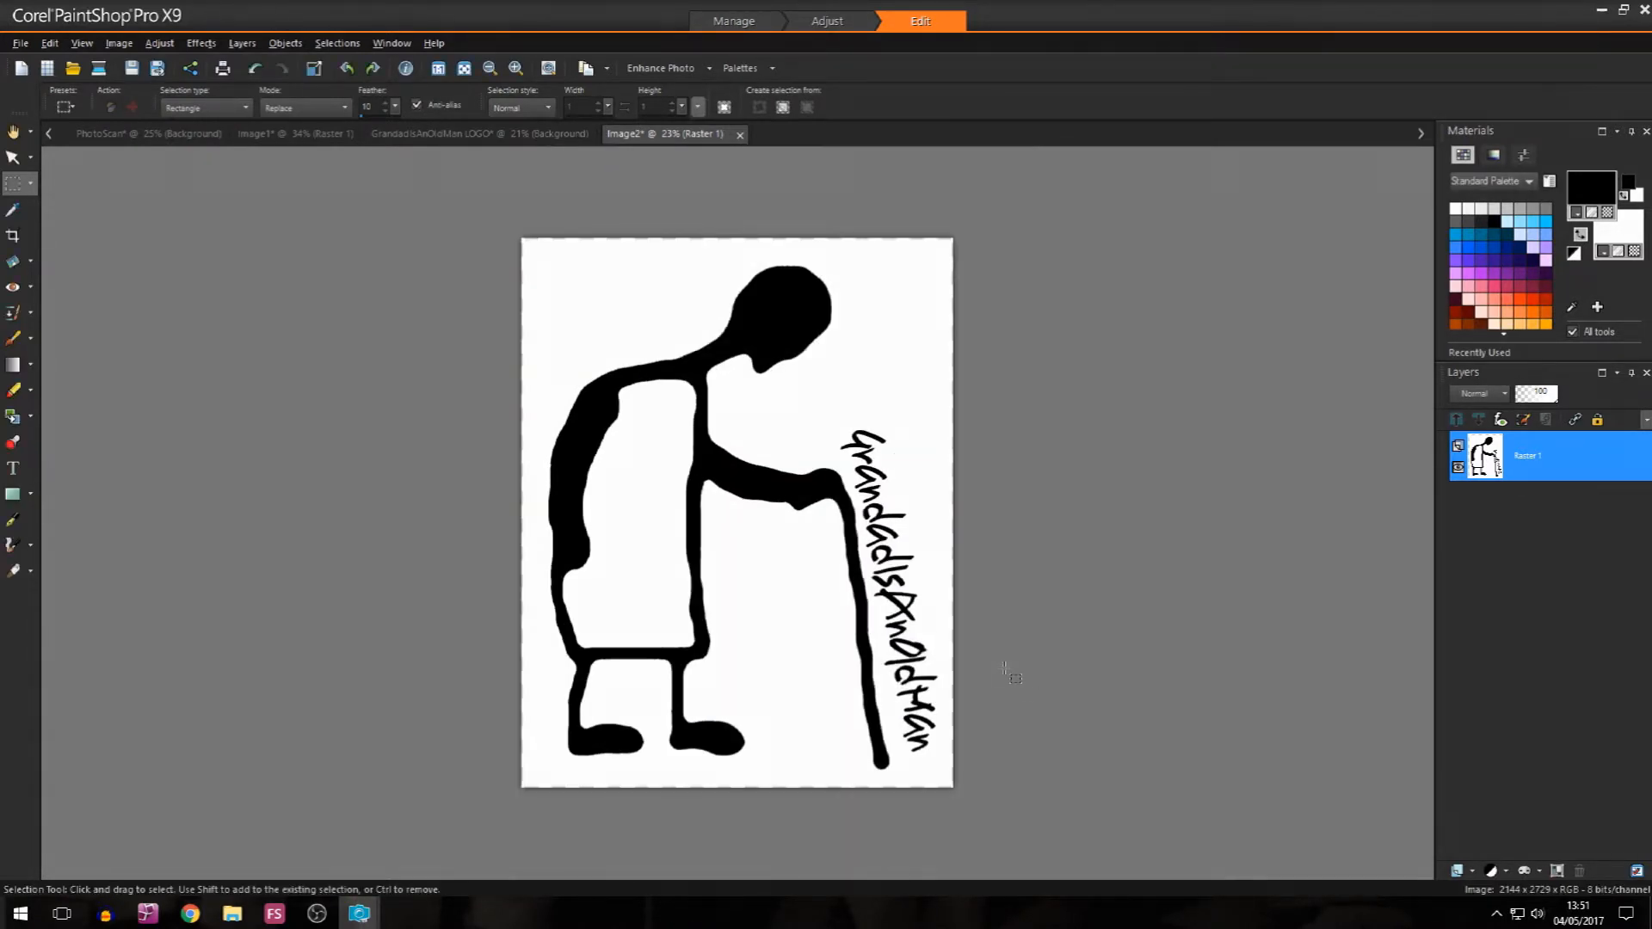
Step: Try pasting the resized figure as a selection in the middle of the blank logo image, and return to the resized image
left_click(482, 136)
key("ctrl+a")
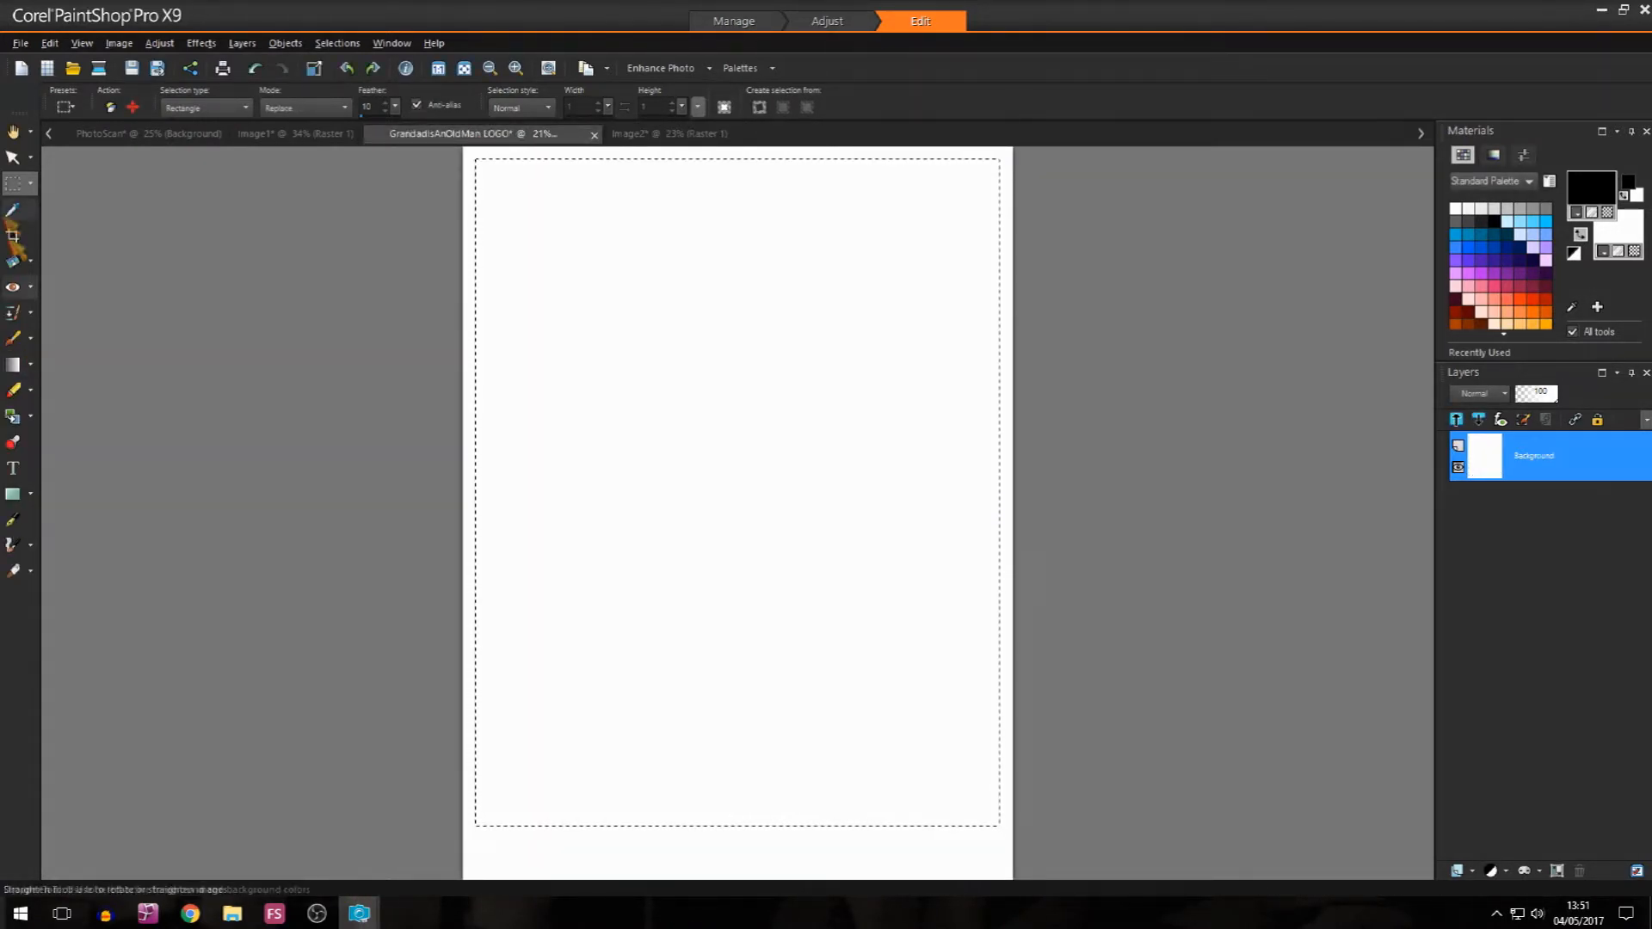
key("ctrl+e")
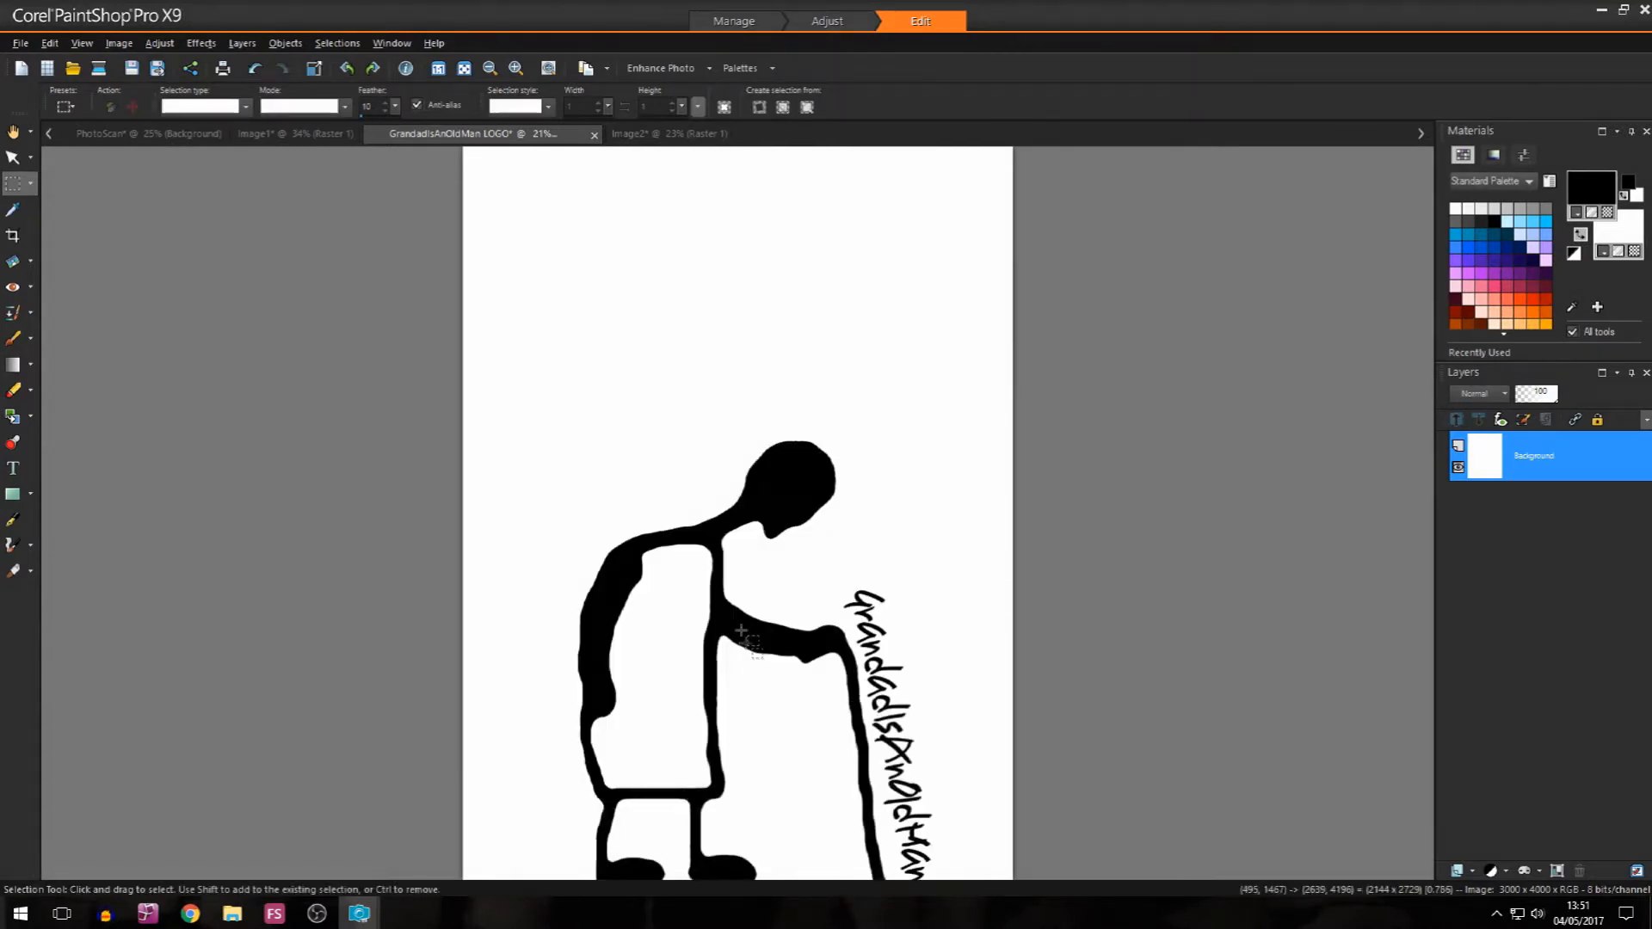
left_click(740, 497)
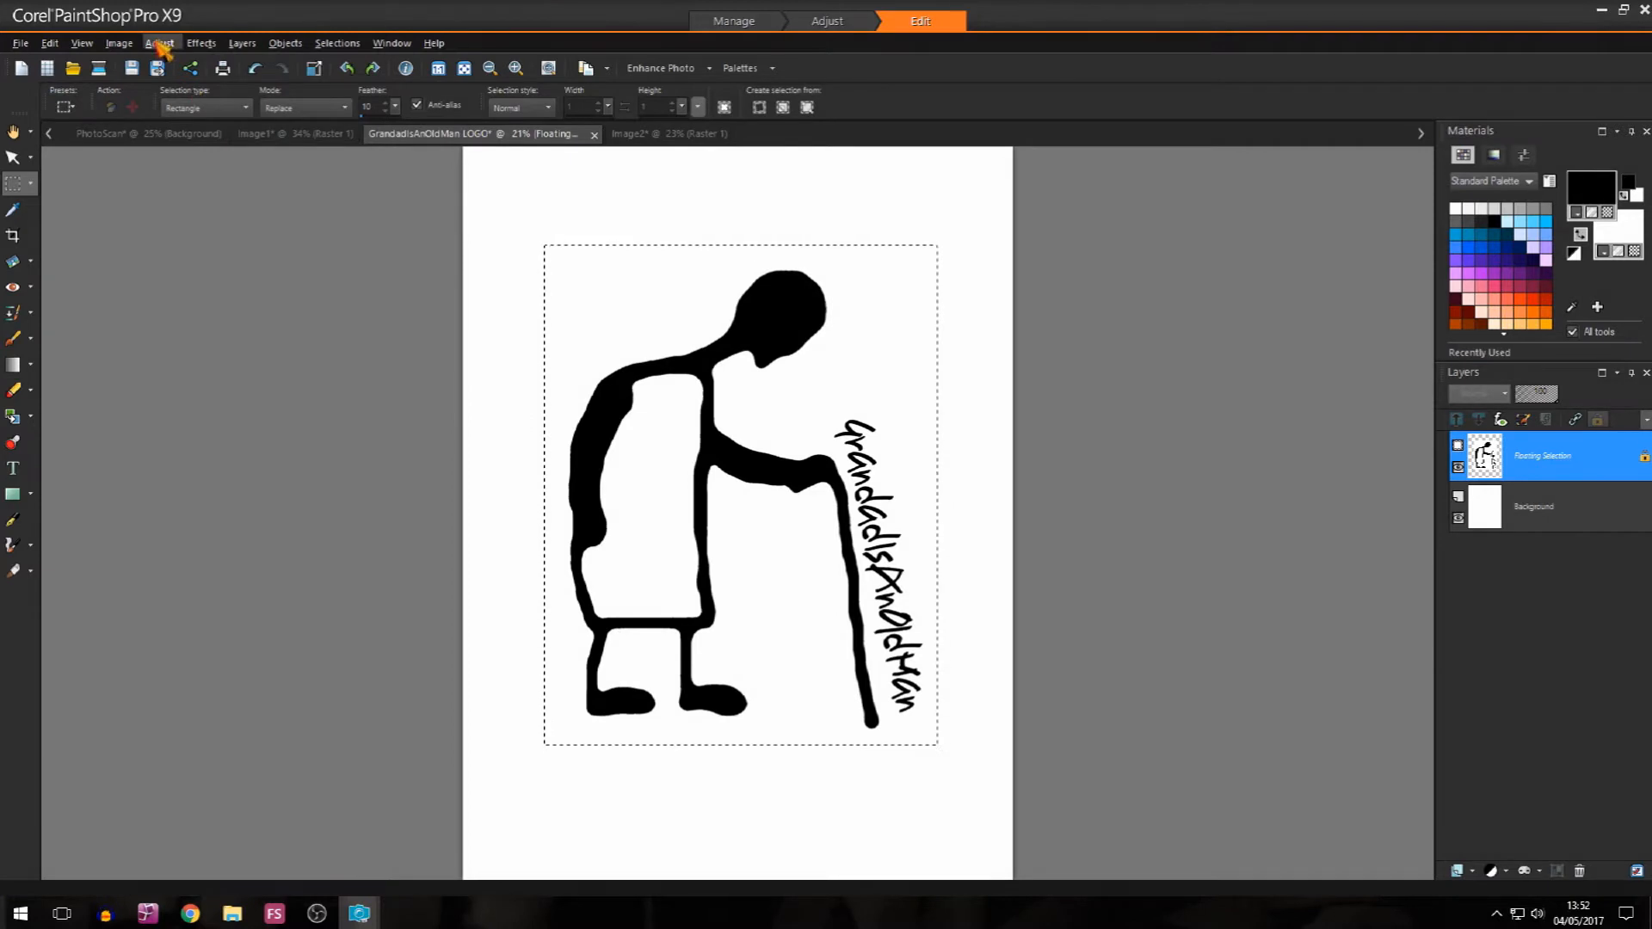
key("ctrl+z")
left_click(639, 135)
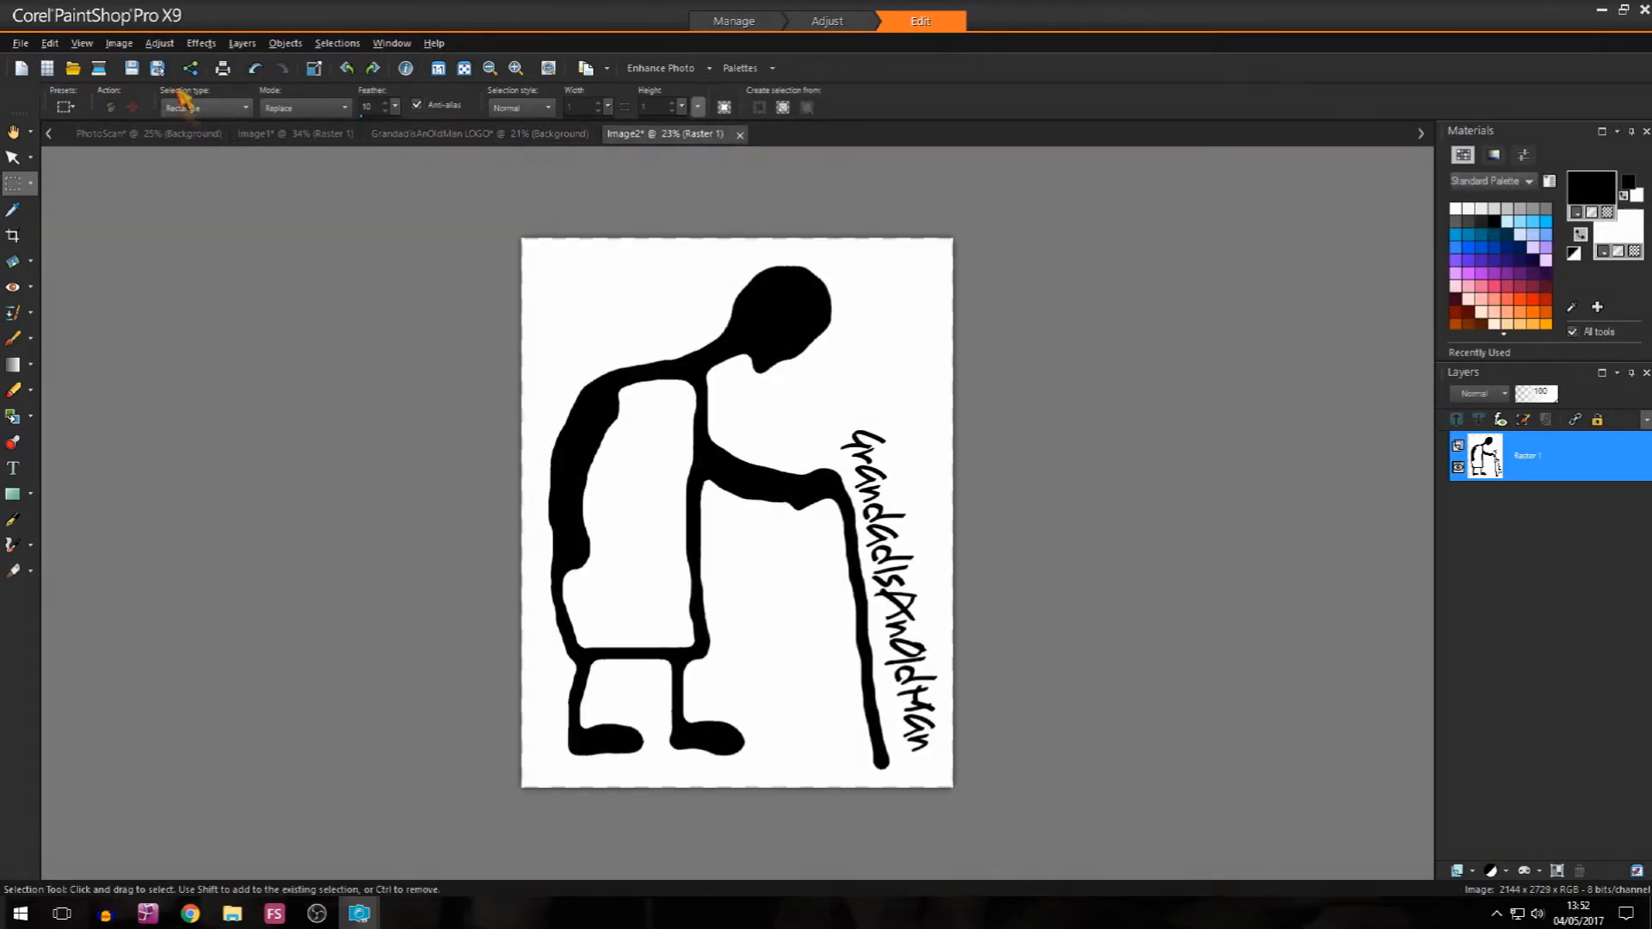
Step: Resize the figure image to 1608 x 2047 pixels
left_click(122, 44)
left_click(146, 138)
left_click(728, 659)
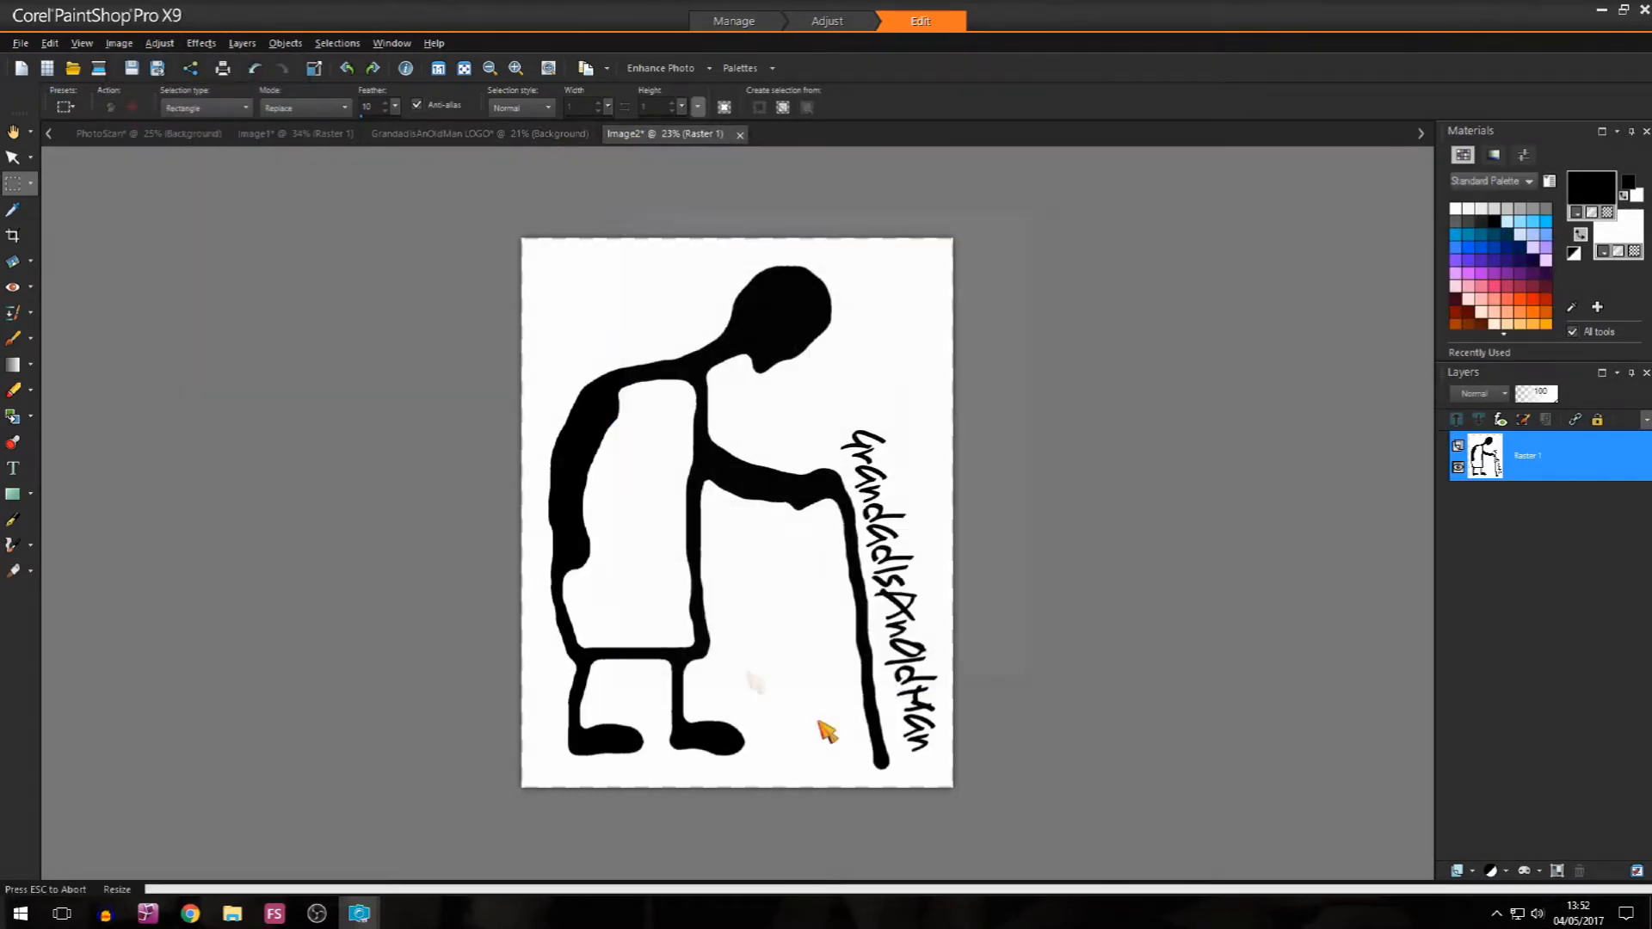
Step: Copy the resized figure, paste it as a selection in the middle of the blank logo image, and deselect it
key("ctrl+c")
left_click(479, 134)
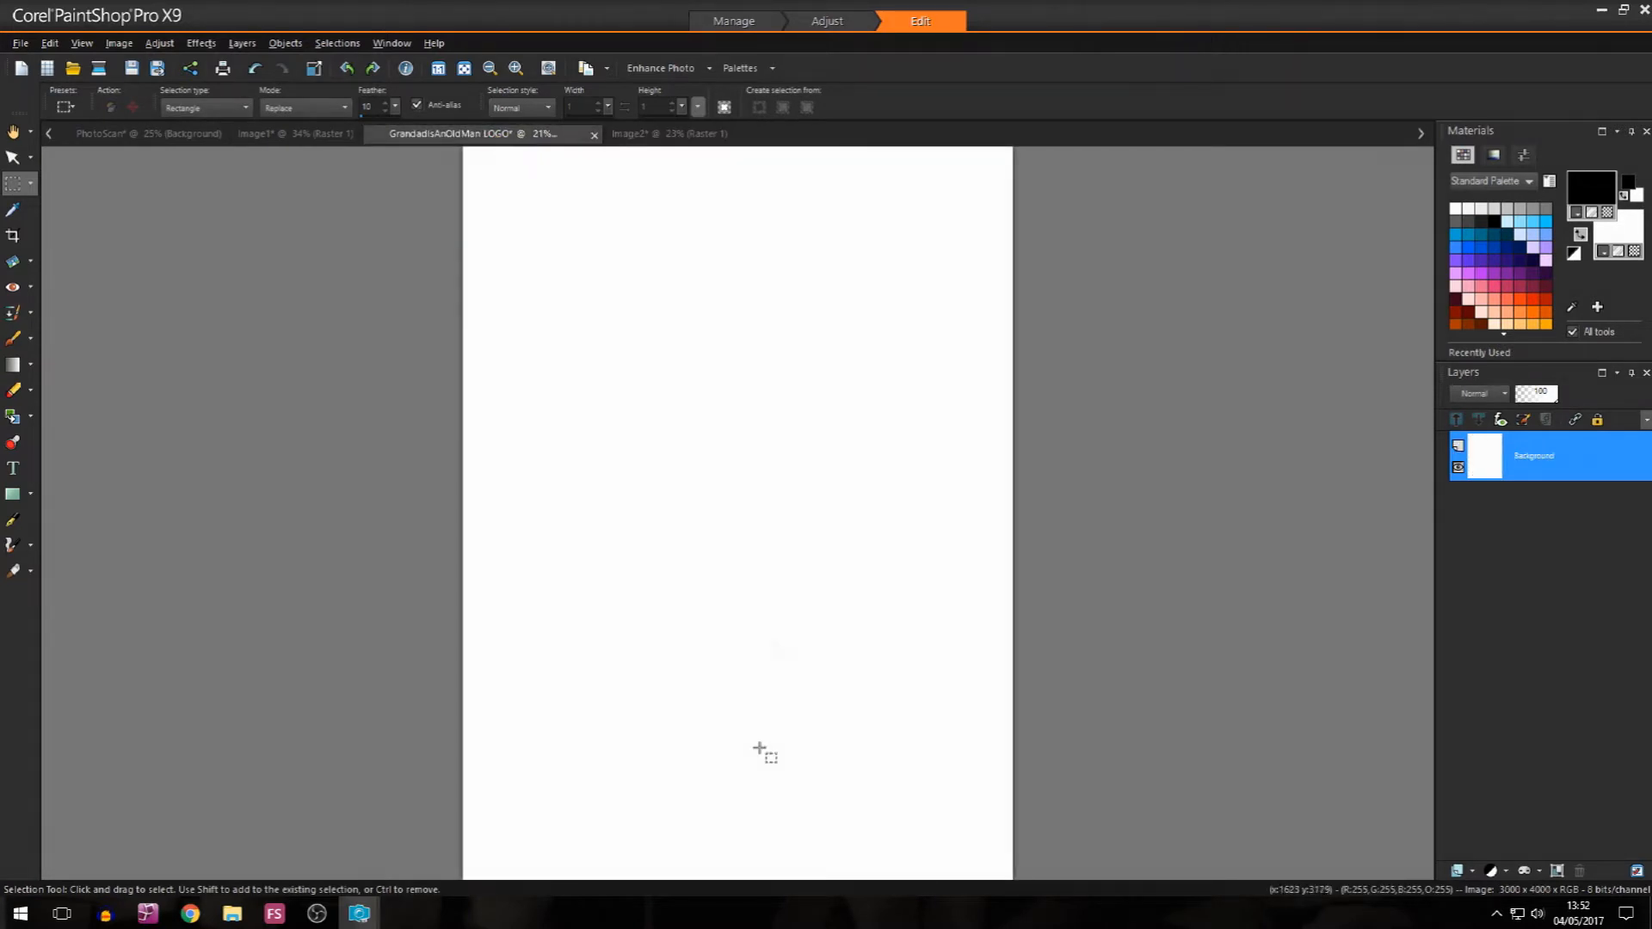
key("ctrl+e")
left_click(738, 509)
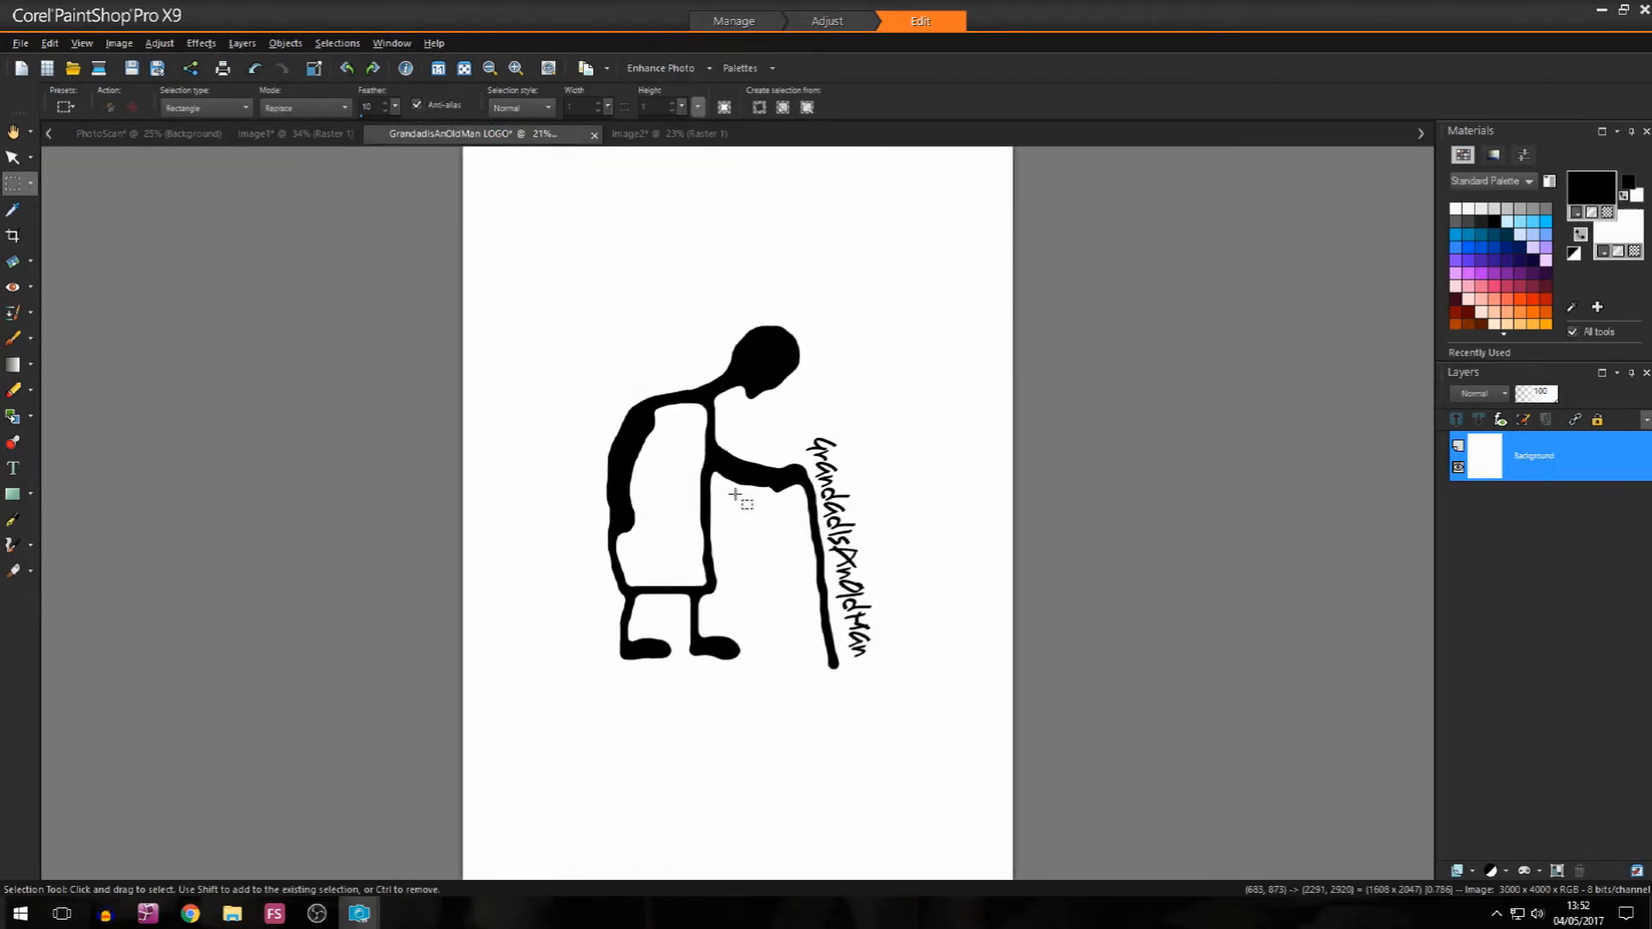
key("ctrl+d")
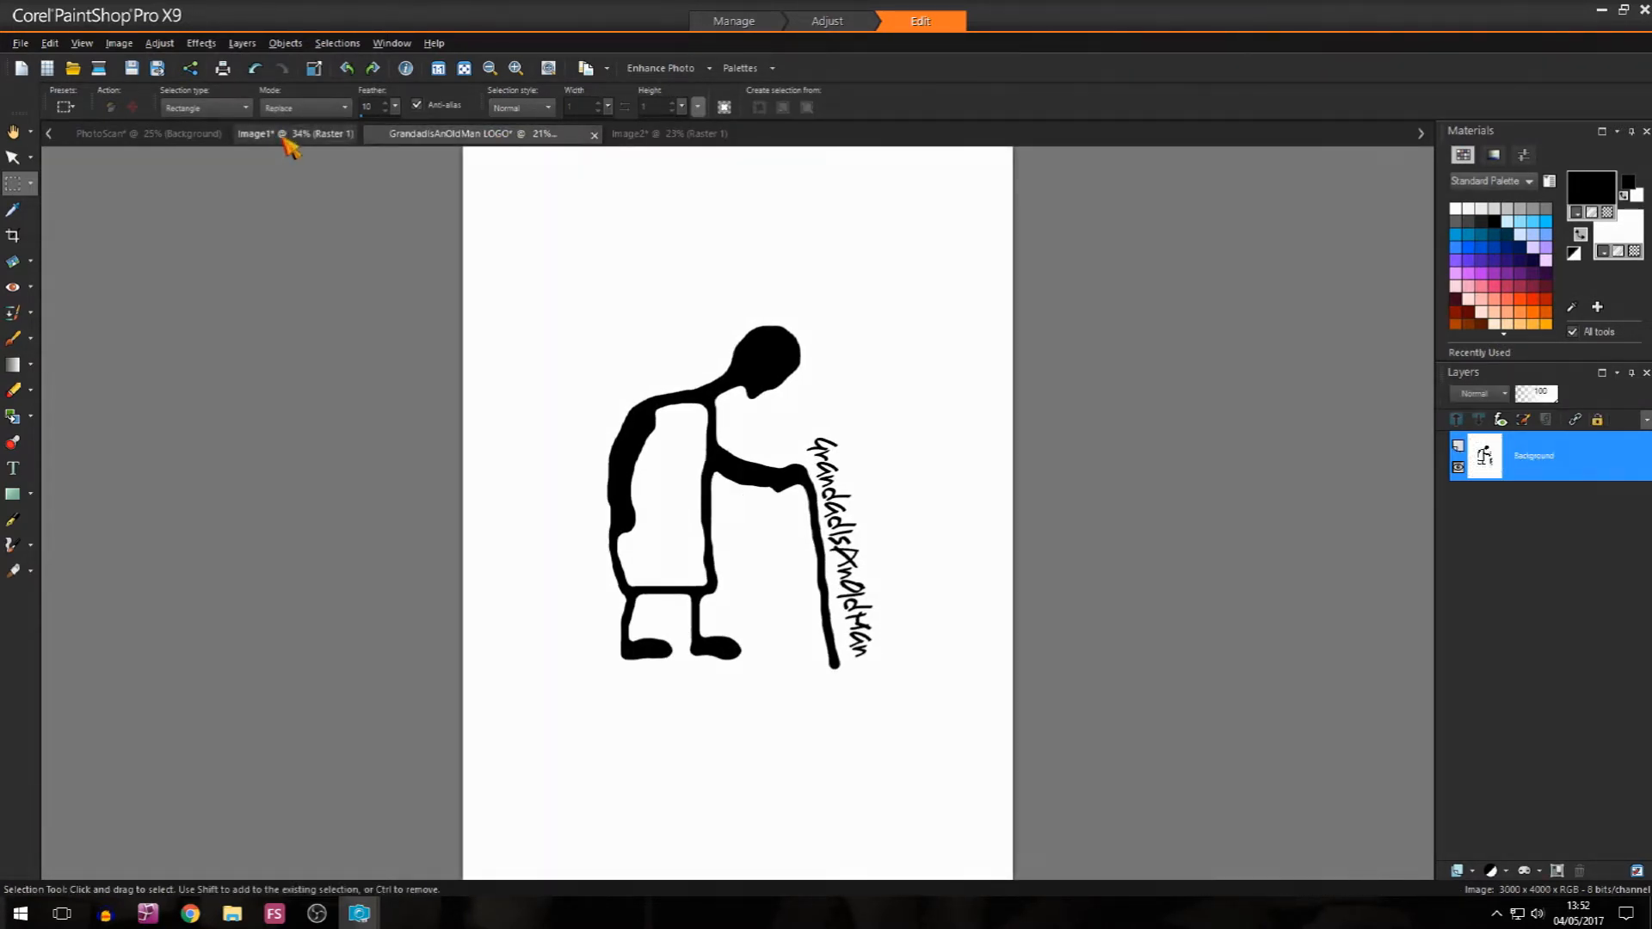
Step: Copy the clock markings from their image, paste them as a selection centred over the figure in the logo image, and deselect them
left_click(284, 135)
key("ctrl+c")
left_click(425, 135)
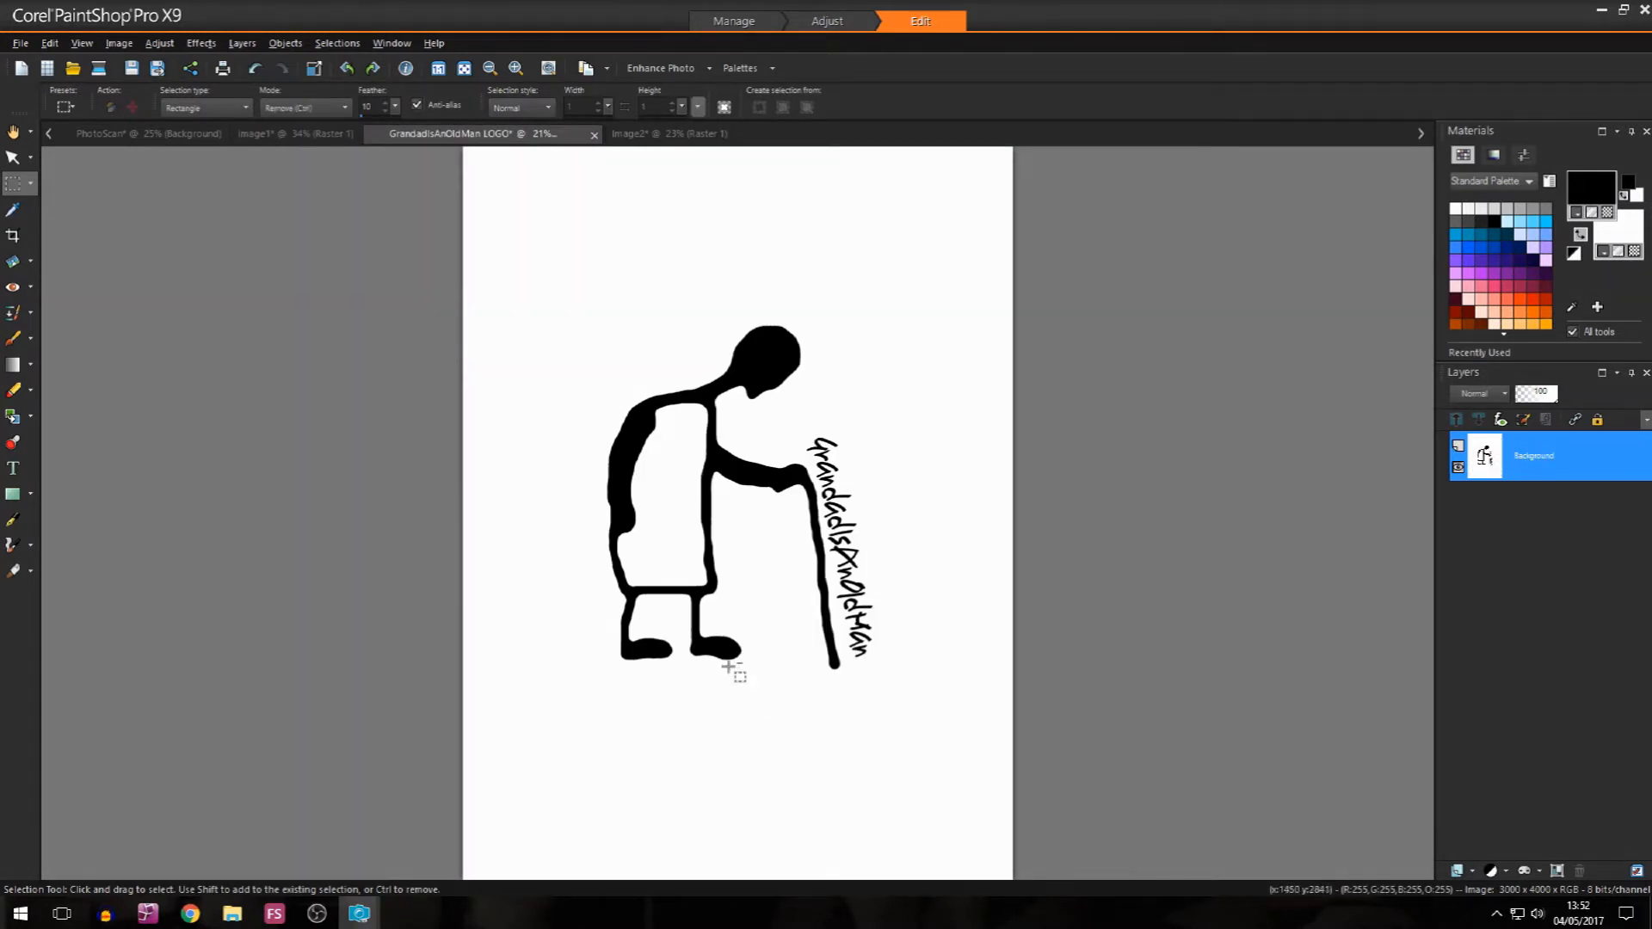
key("ctrl+e")
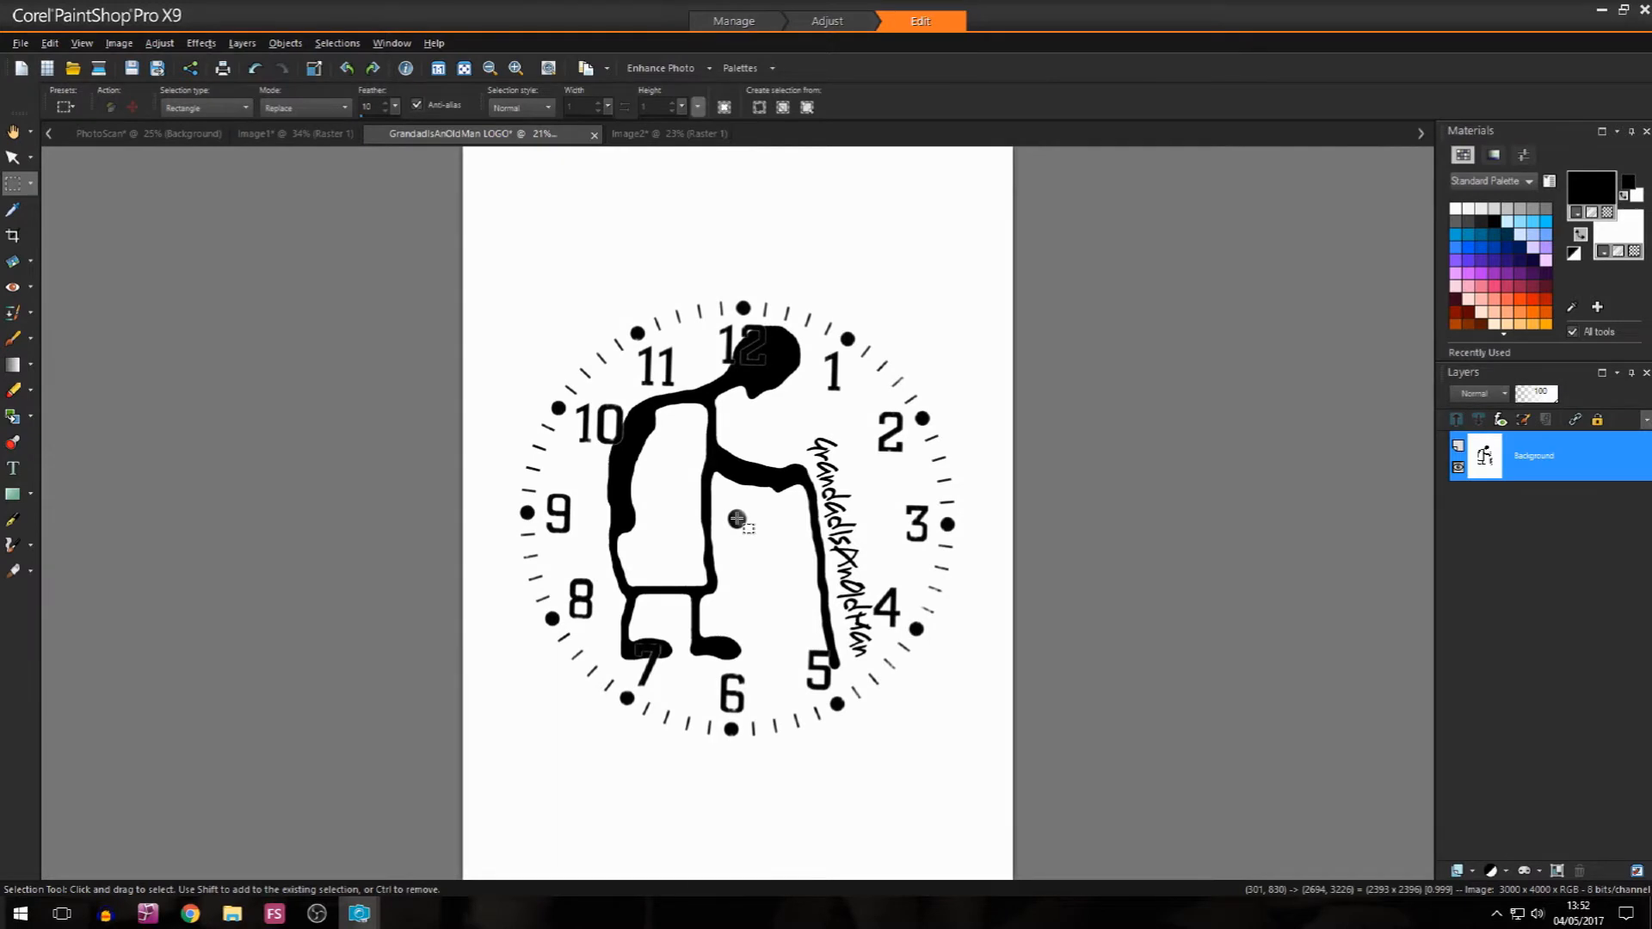
left_click(738, 518)
key("ctrl+d")
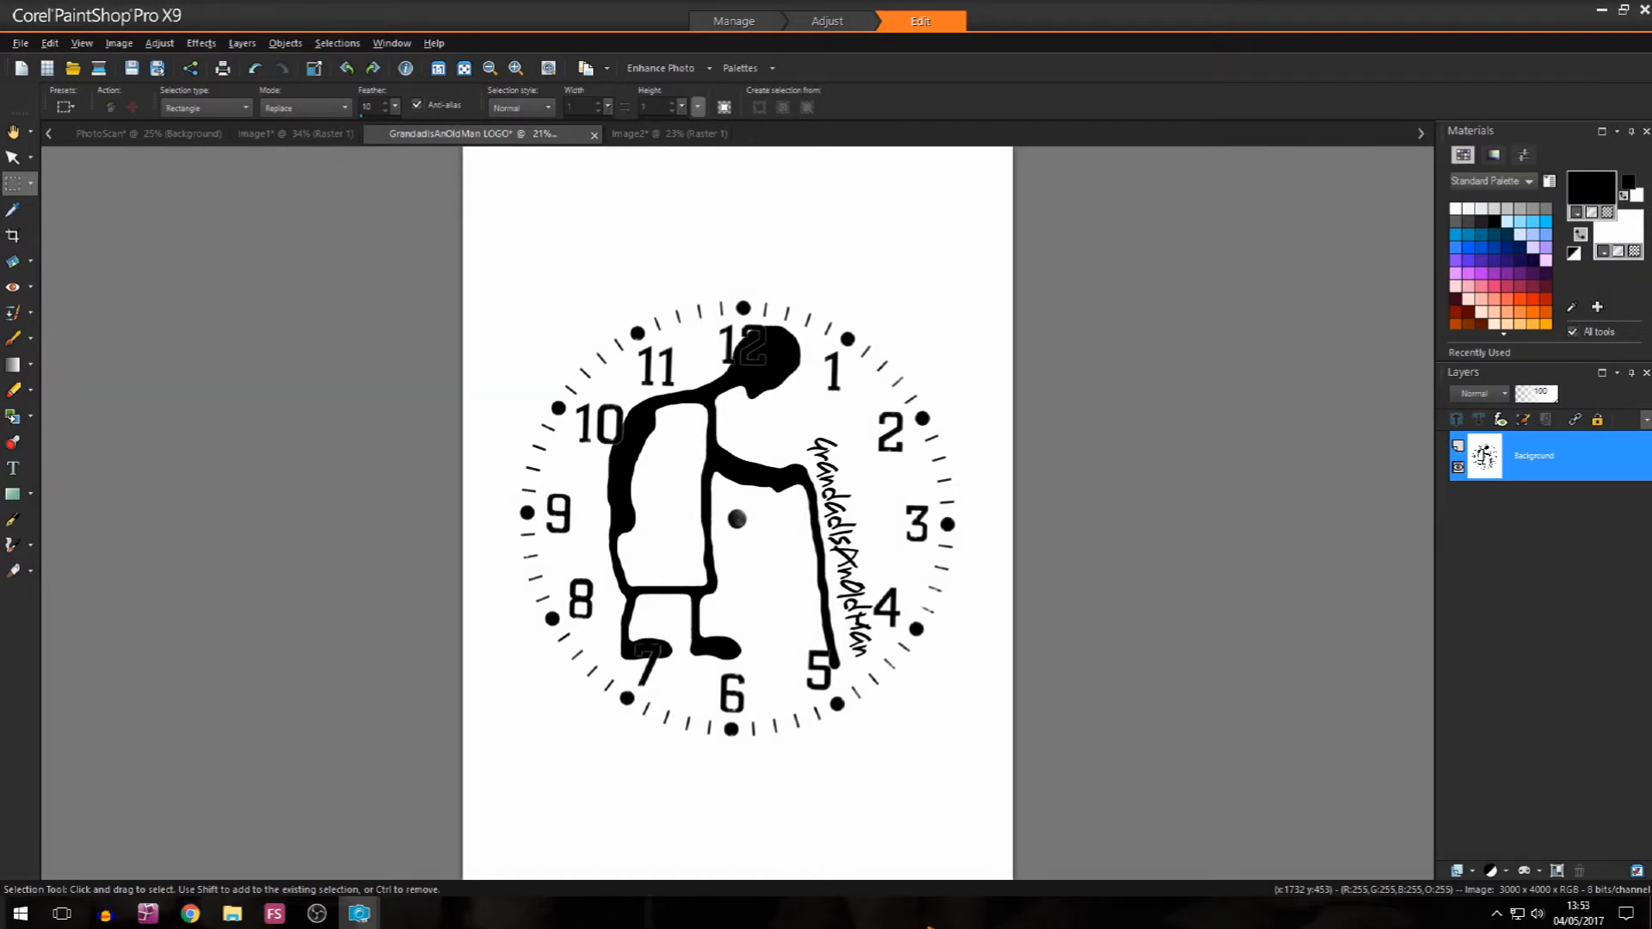
Step: Save the combined logo as a JPEG named "GrandadIsAnOldMan LOGO Clockface" in the Clock Face Logo folder
left_click(20, 43)
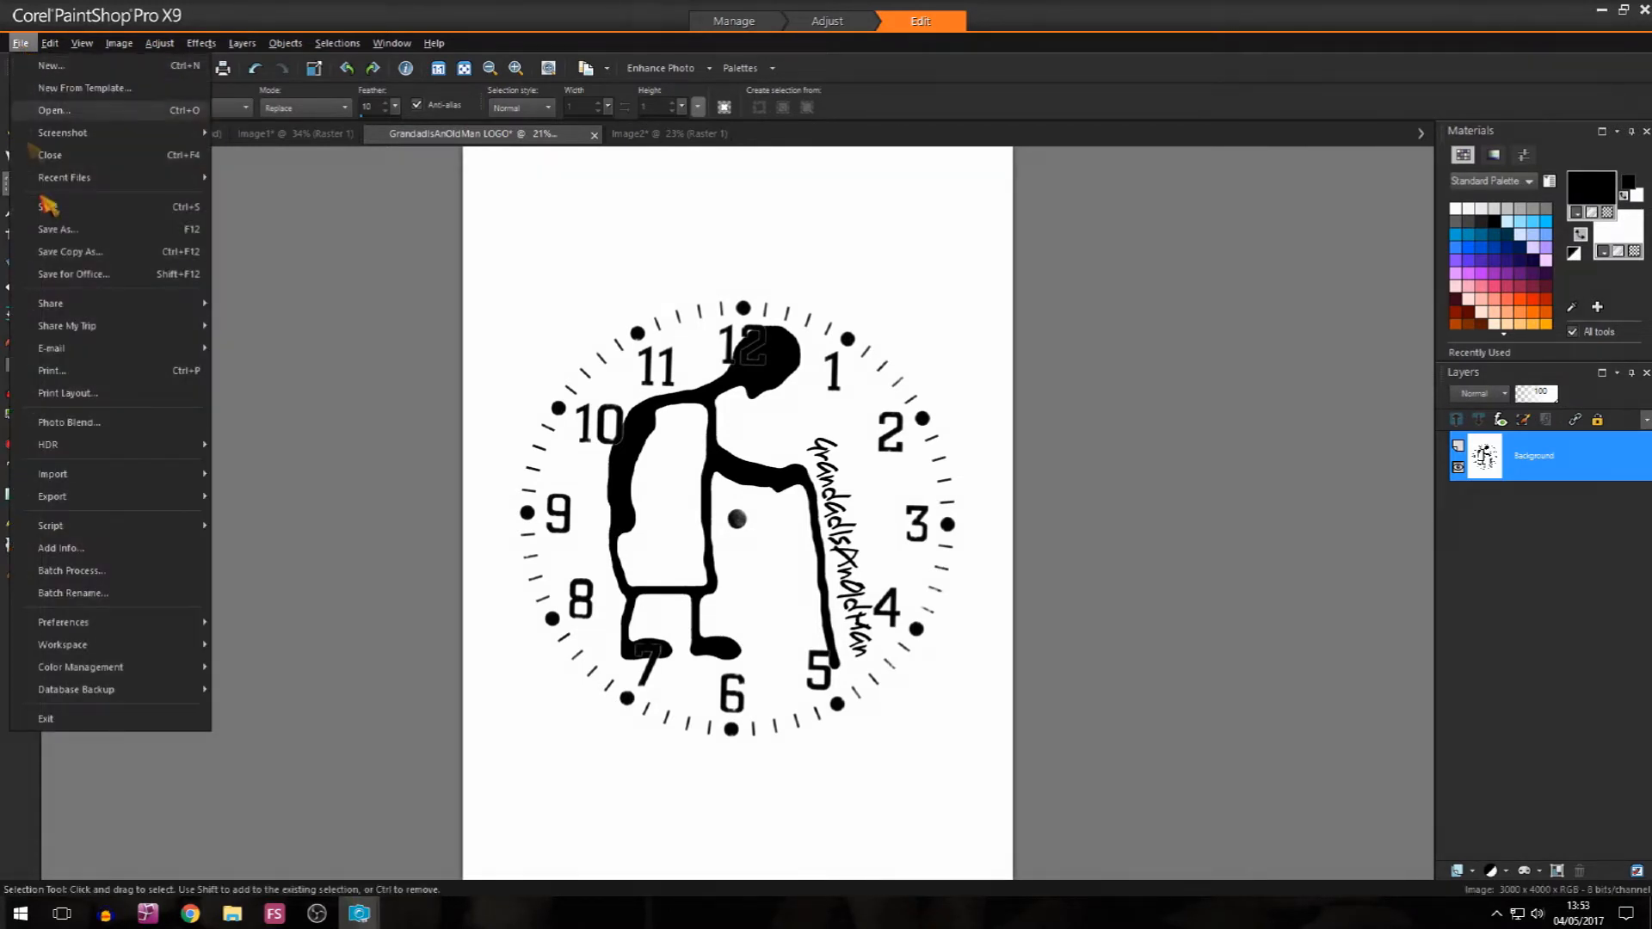
left_click(59, 234)
left_click(937, 213)
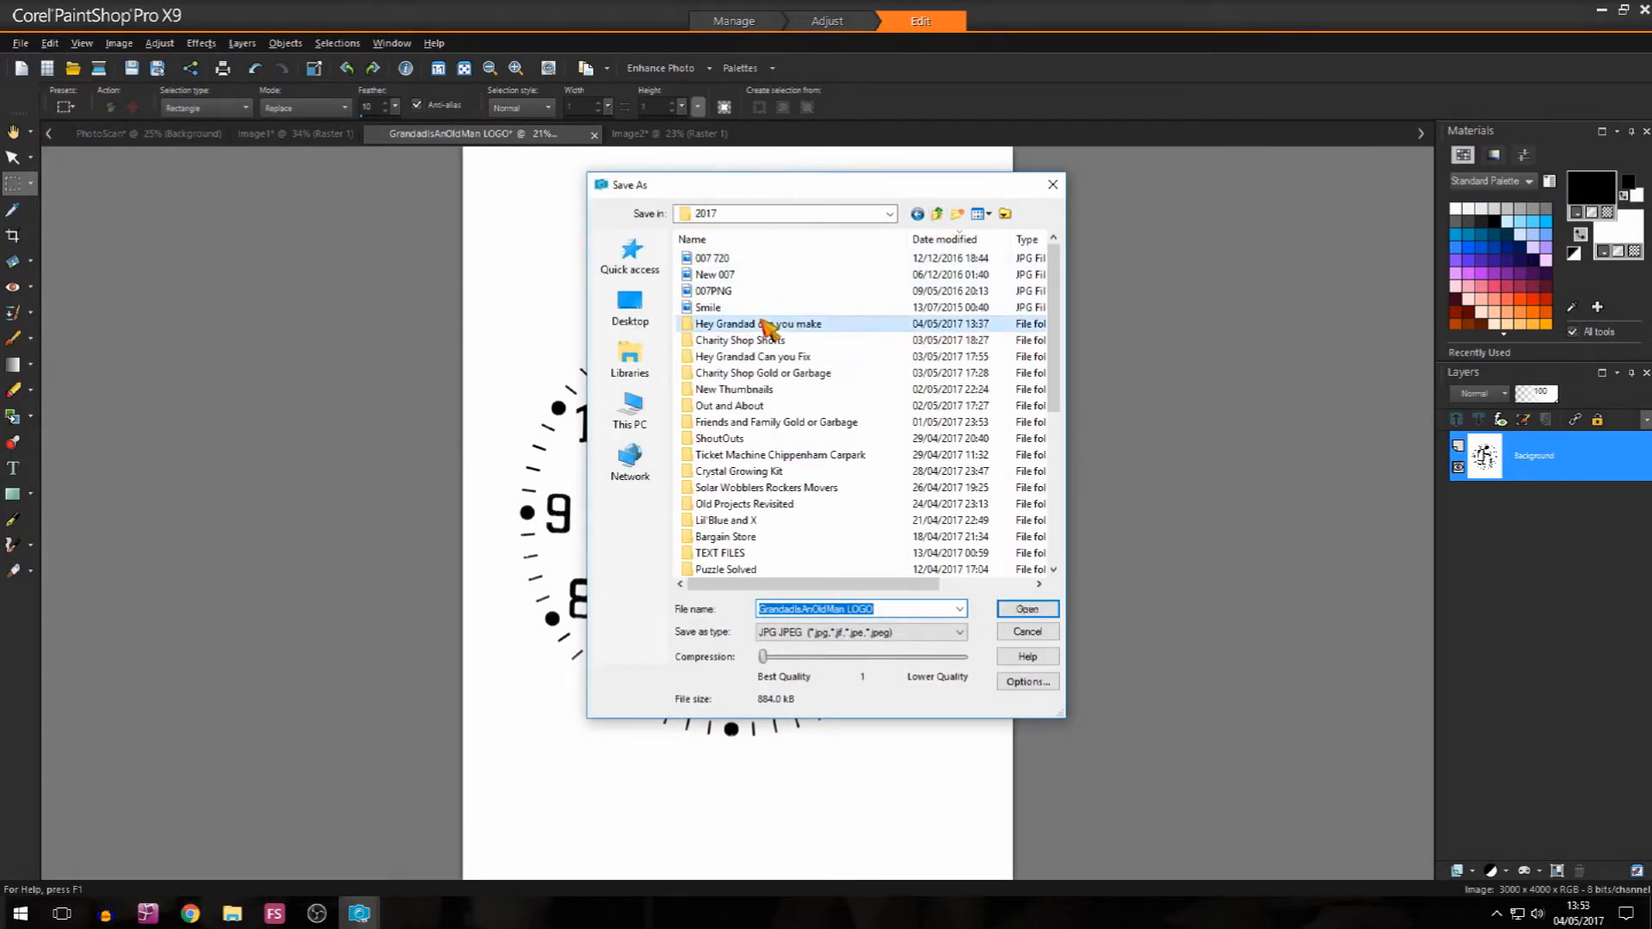
double_click(714, 439)
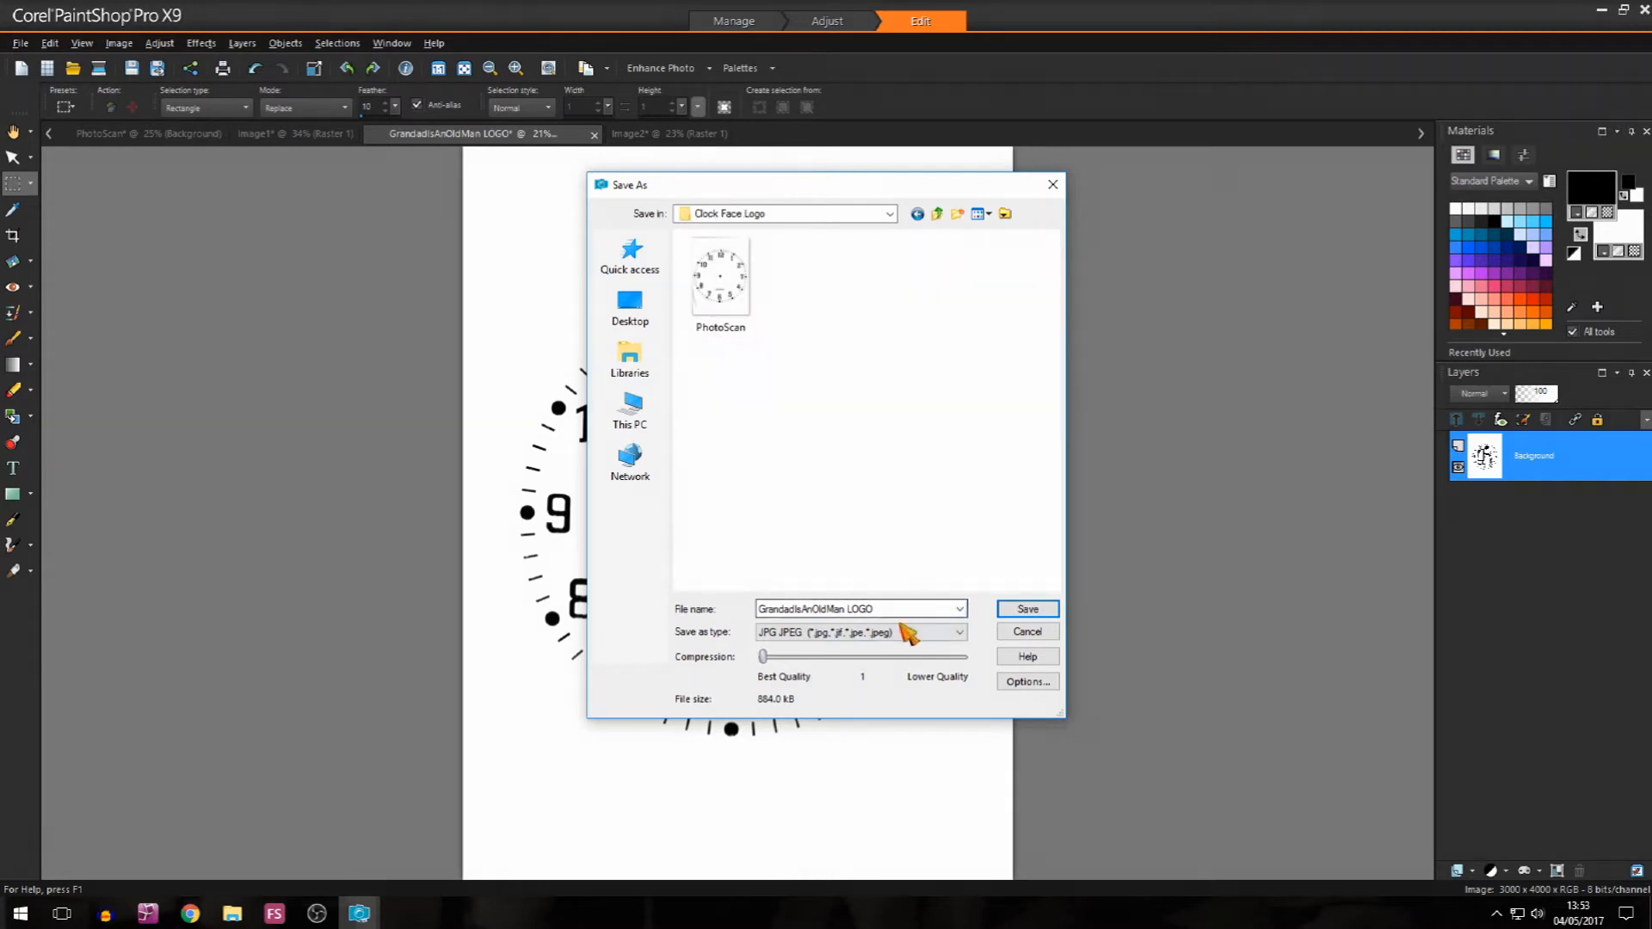
left_click(800, 605)
left_click(909, 609)
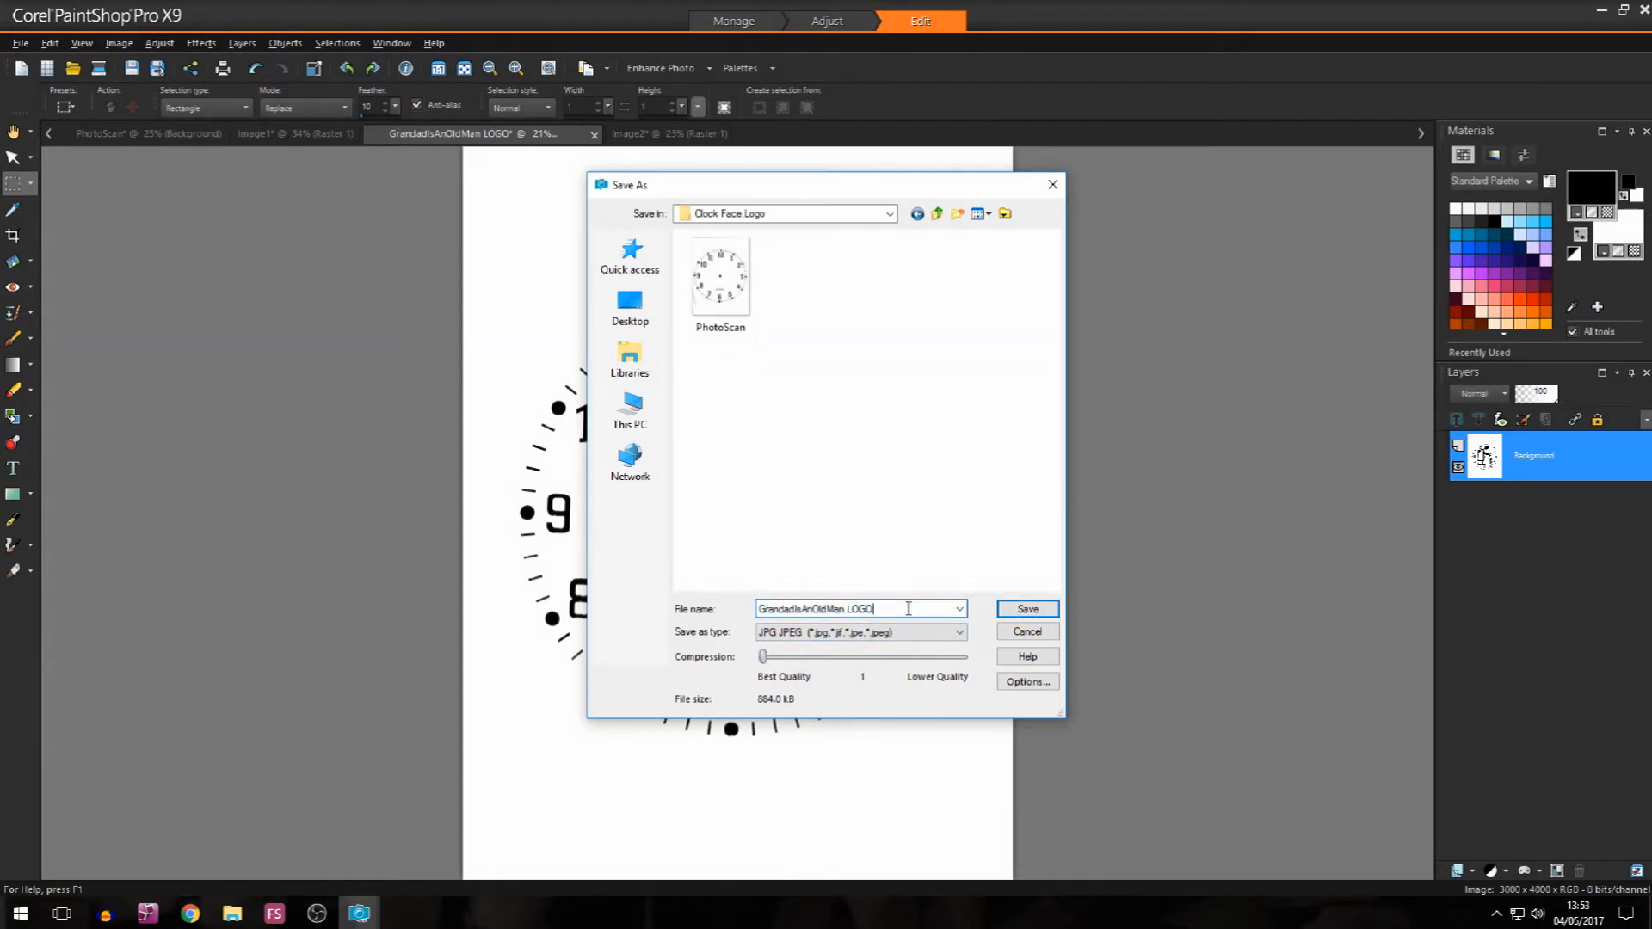
type("Clockface")
key("Return")
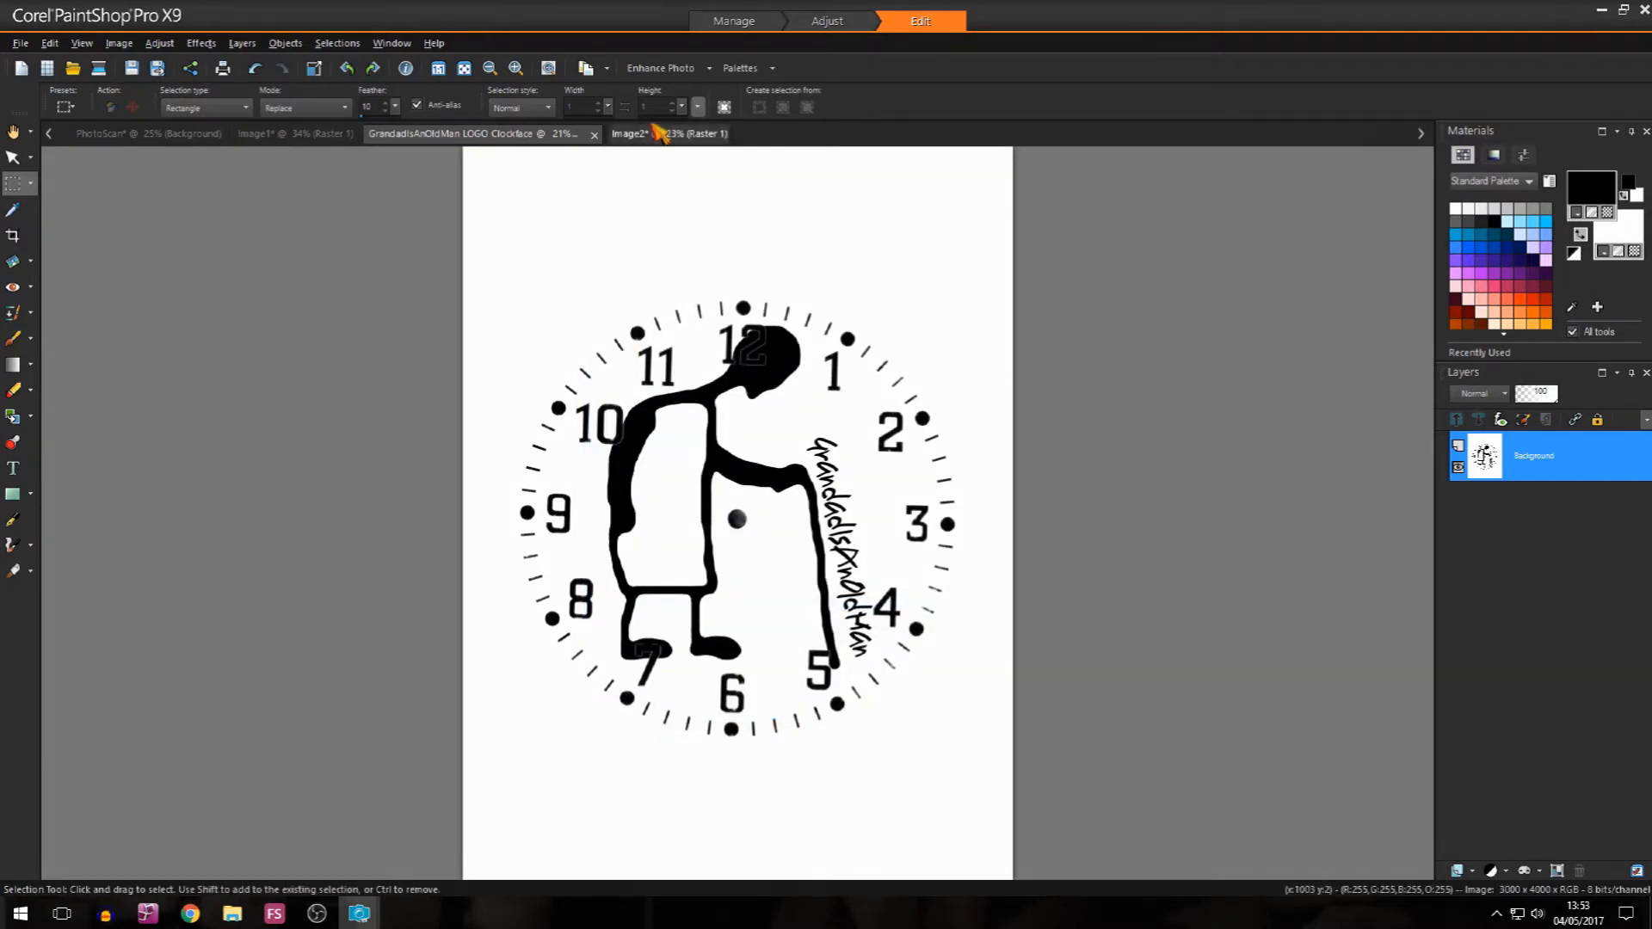
Step: Save the resized figure image under its default name and close it
left_click(660, 136)
left_click(19, 43)
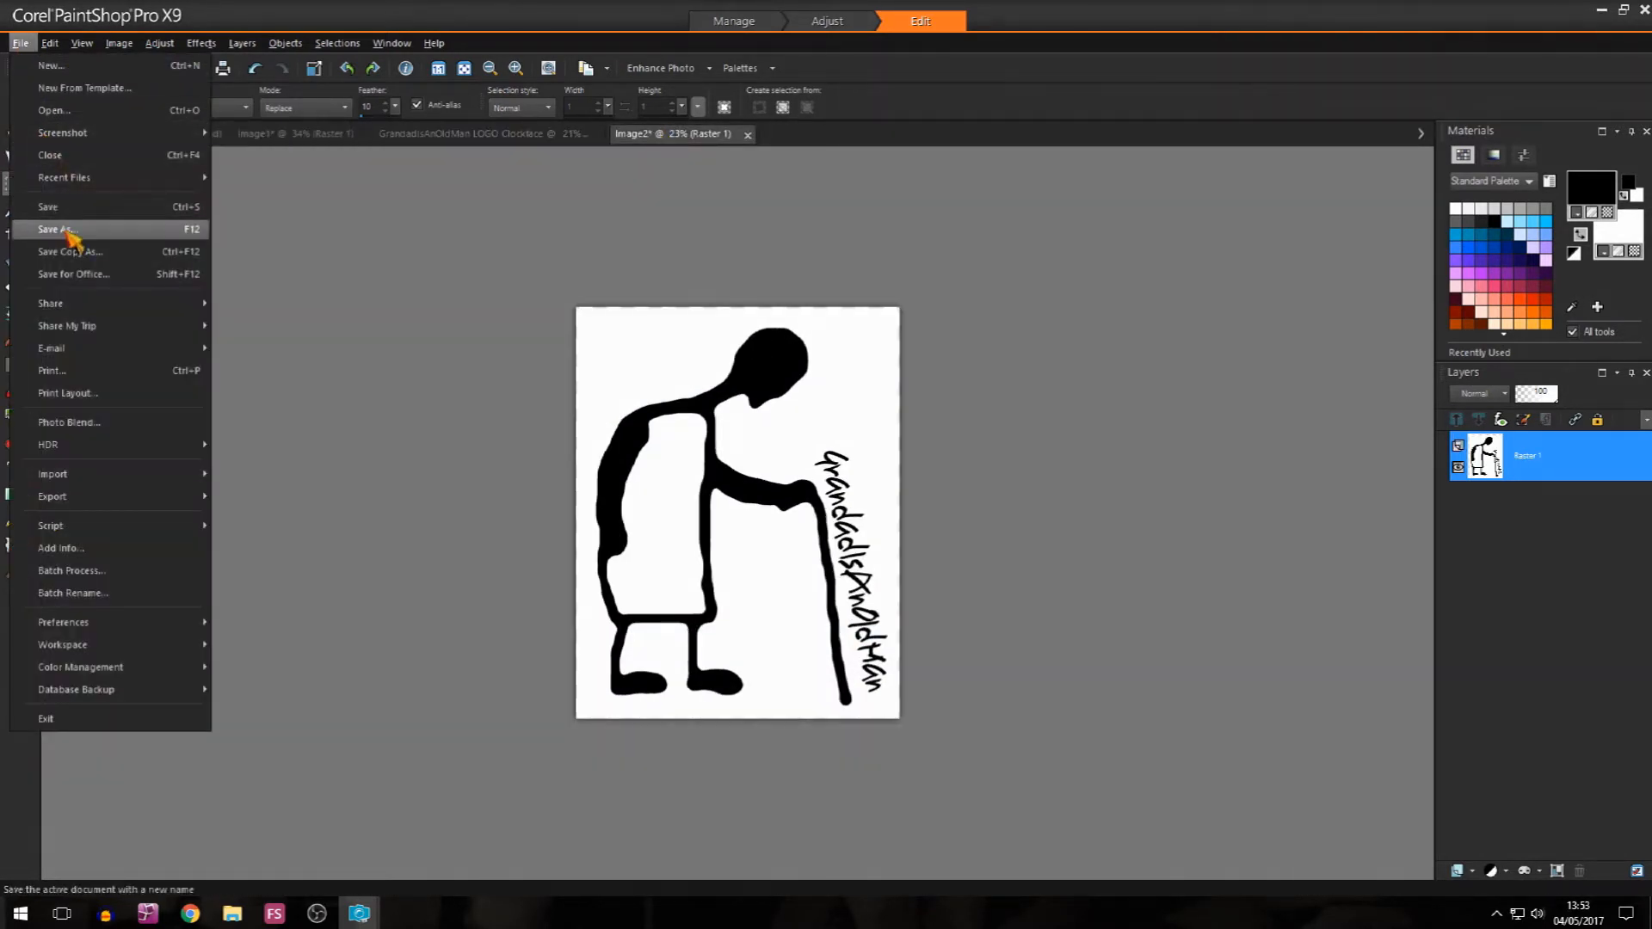
left_click(39, 206)
left_click(1028, 609)
left_click(908, 501)
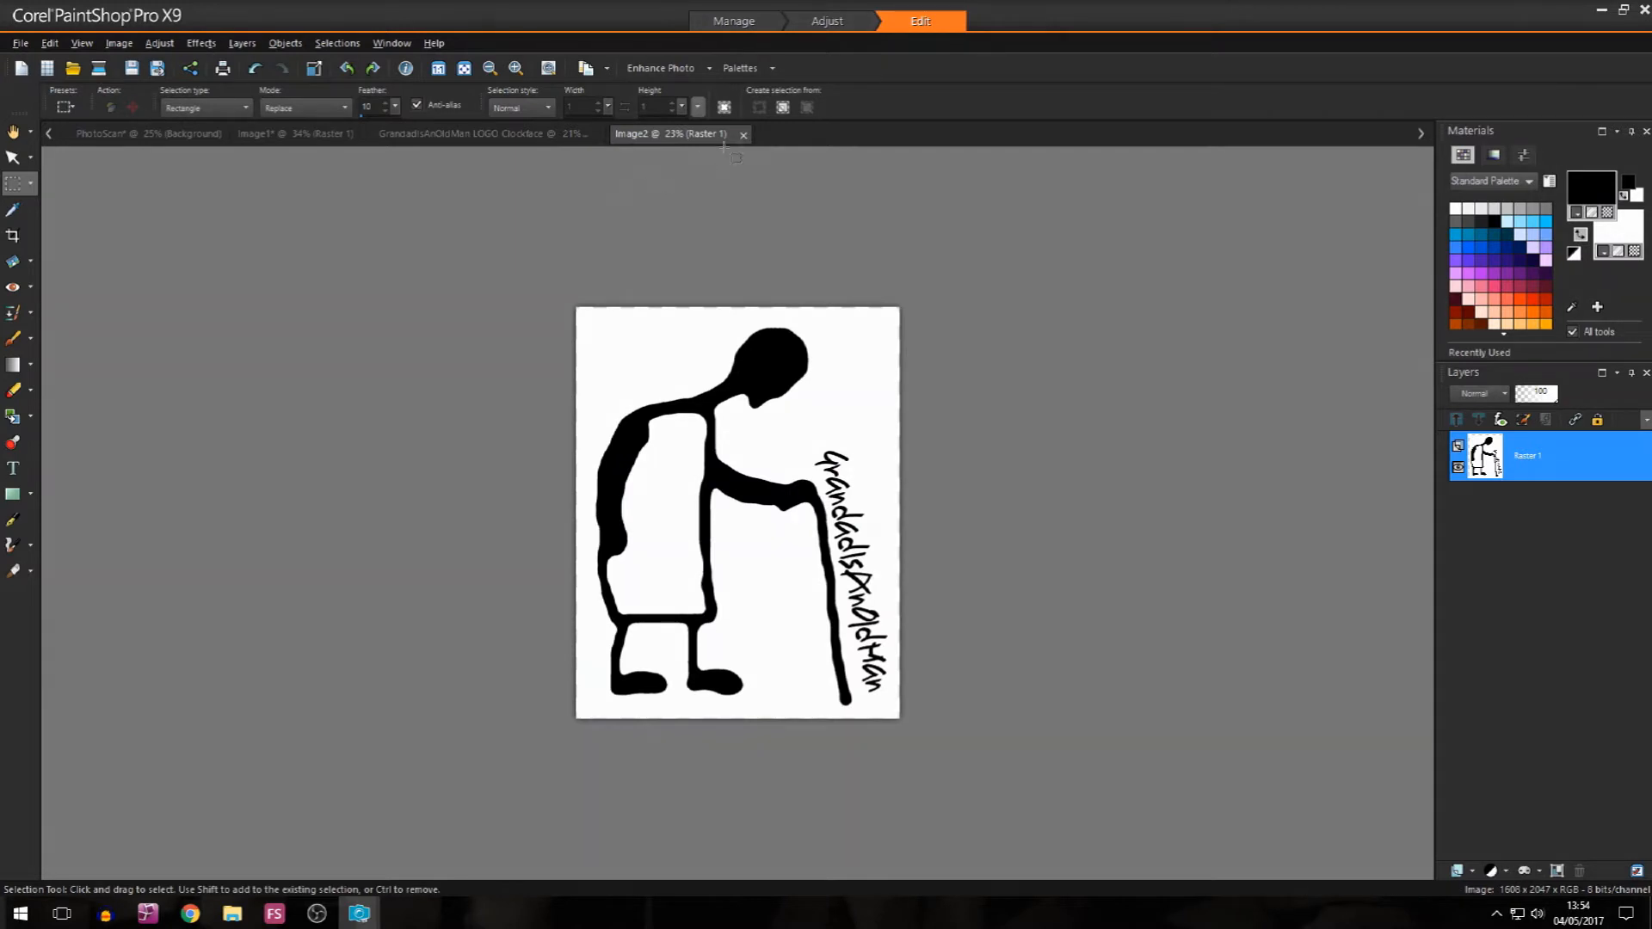
left_click(748, 135)
Step: Save the separate clock markings image under its default name and close it
left_click(245, 135)
left_click(19, 43)
left_click(39, 221)
left_click(1029, 609)
left_click(907, 501)
left_click(368, 134)
left_click(172, 135)
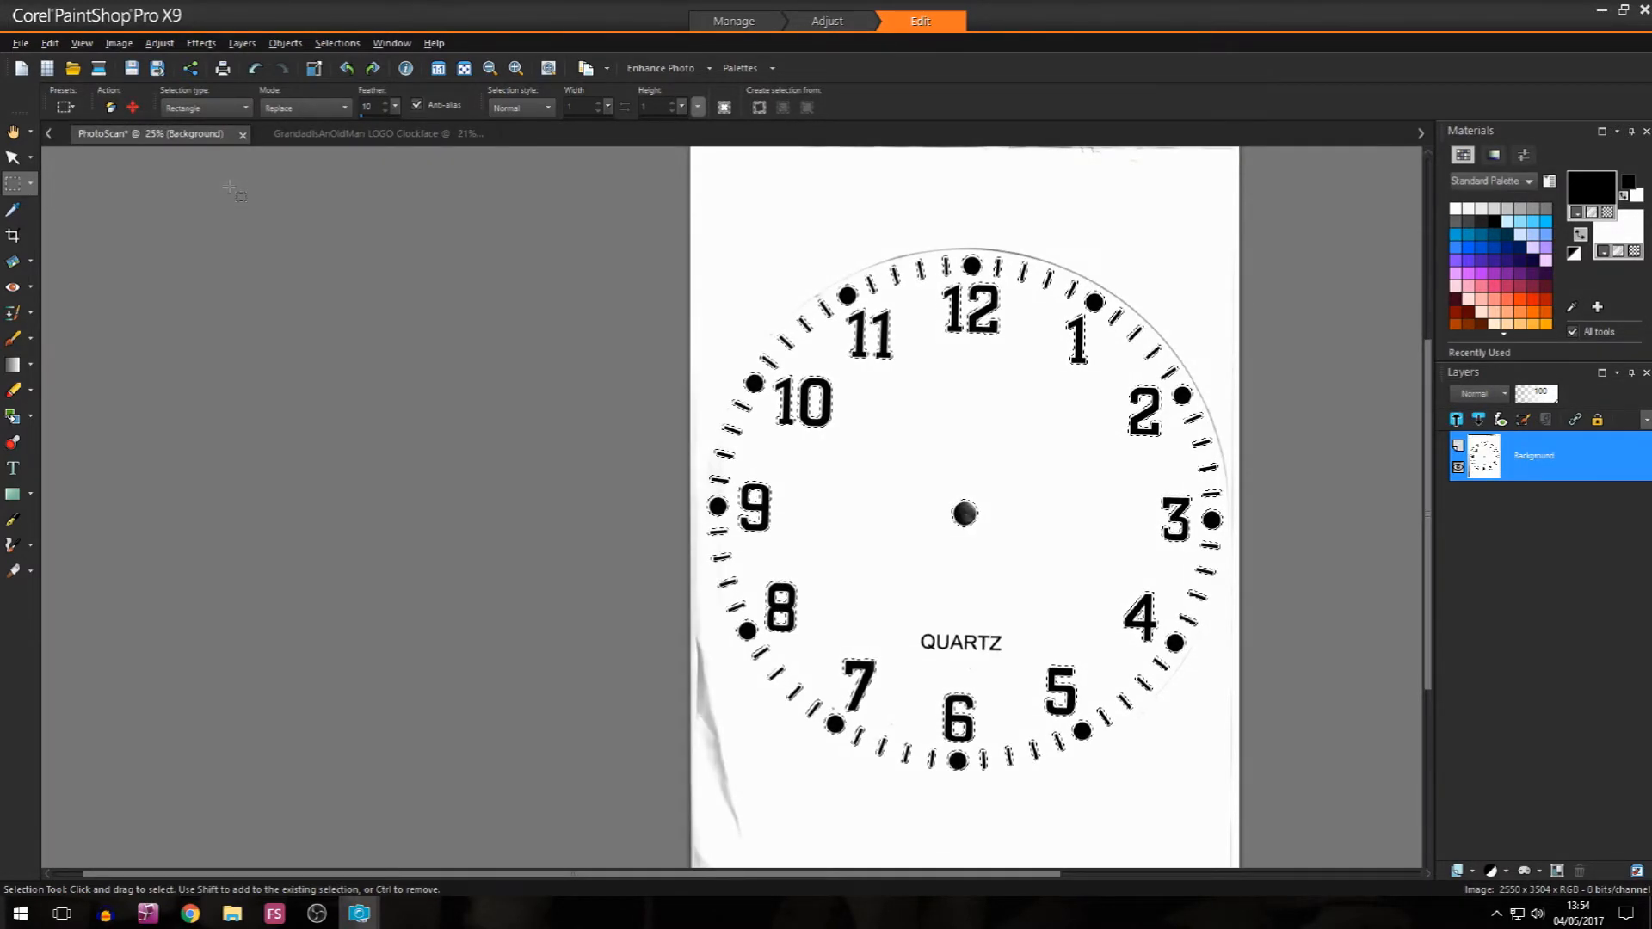
Step: Open a print layout from the clock face logo image and place that image on the page
left_click(327, 136)
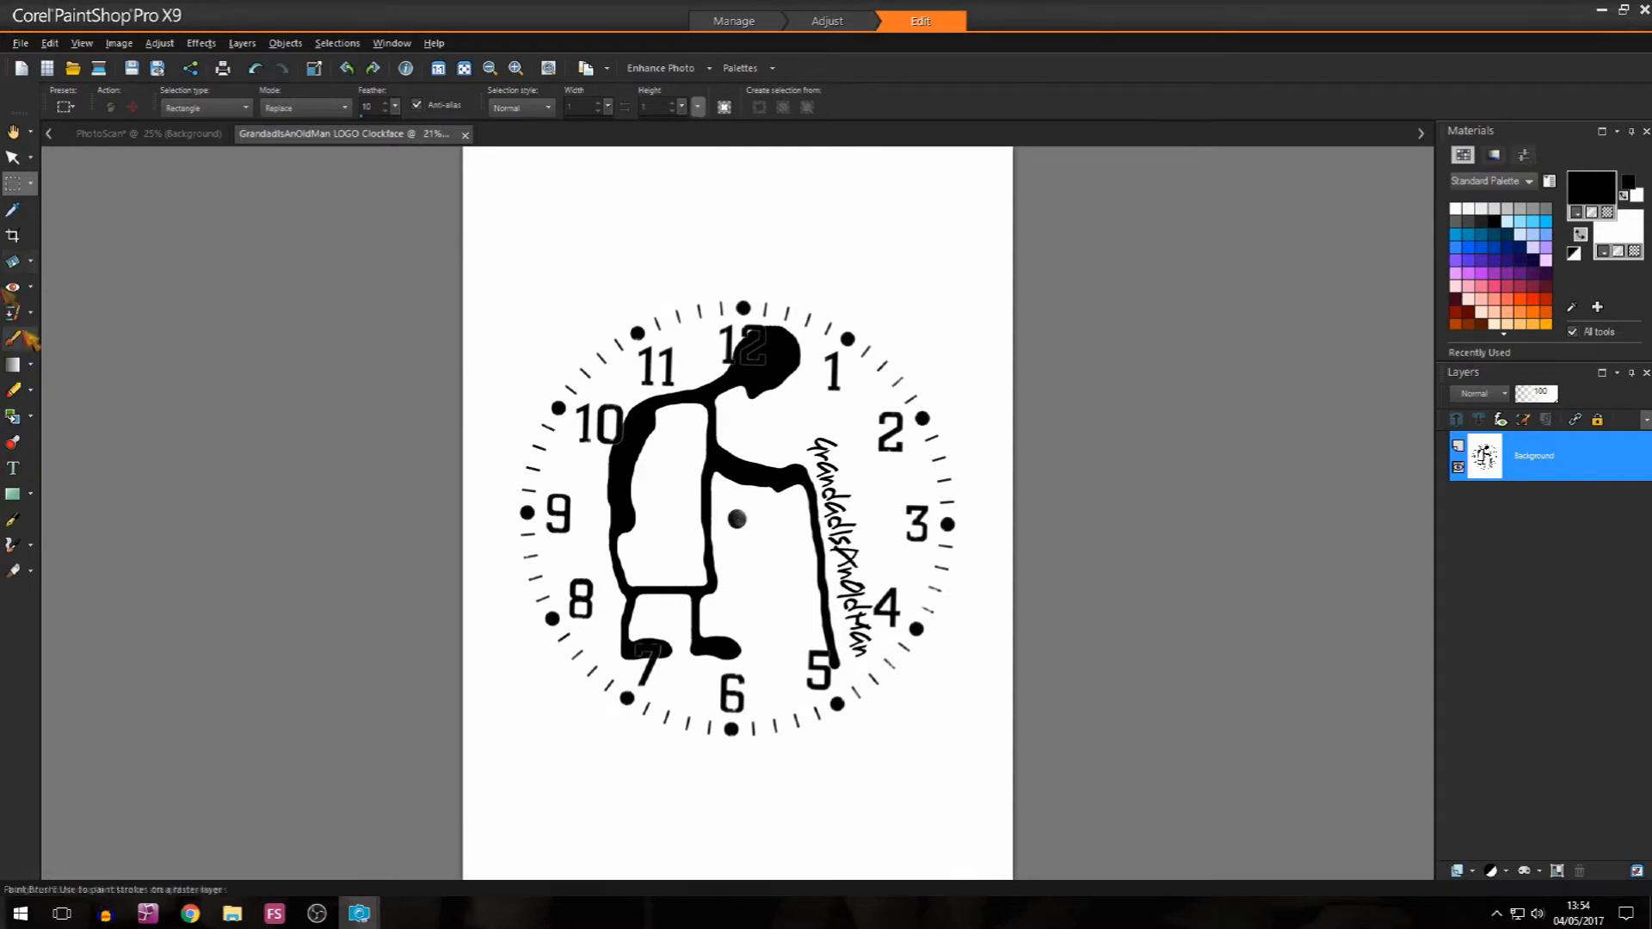
left_click(19, 43)
left_click(108, 392)
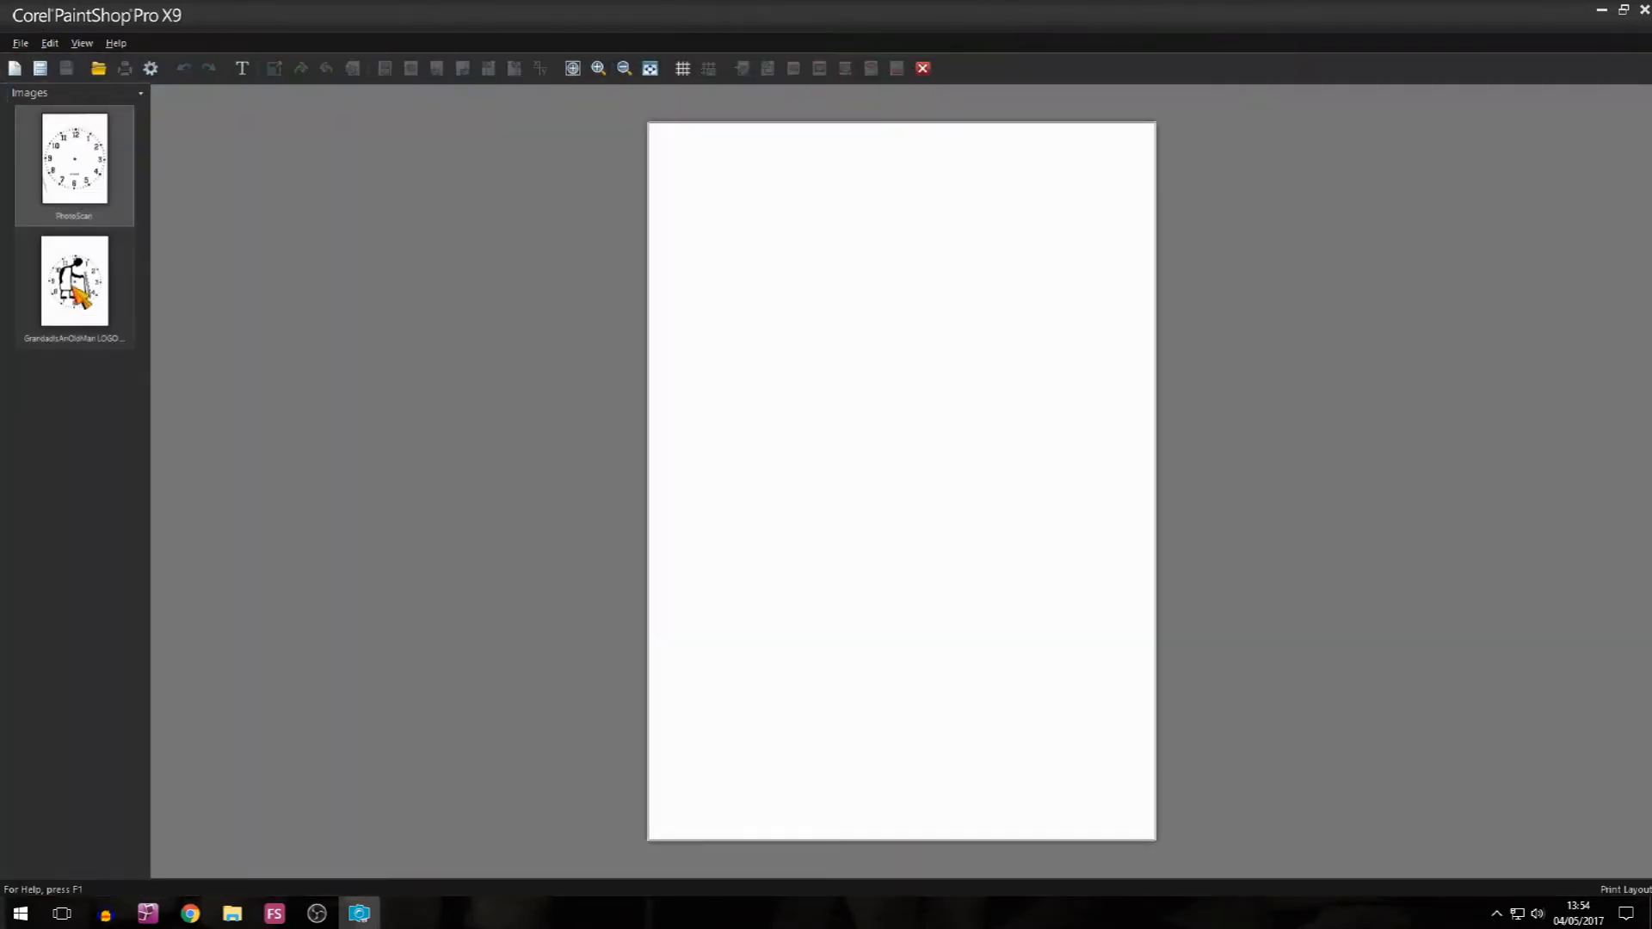
left_click(72, 287)
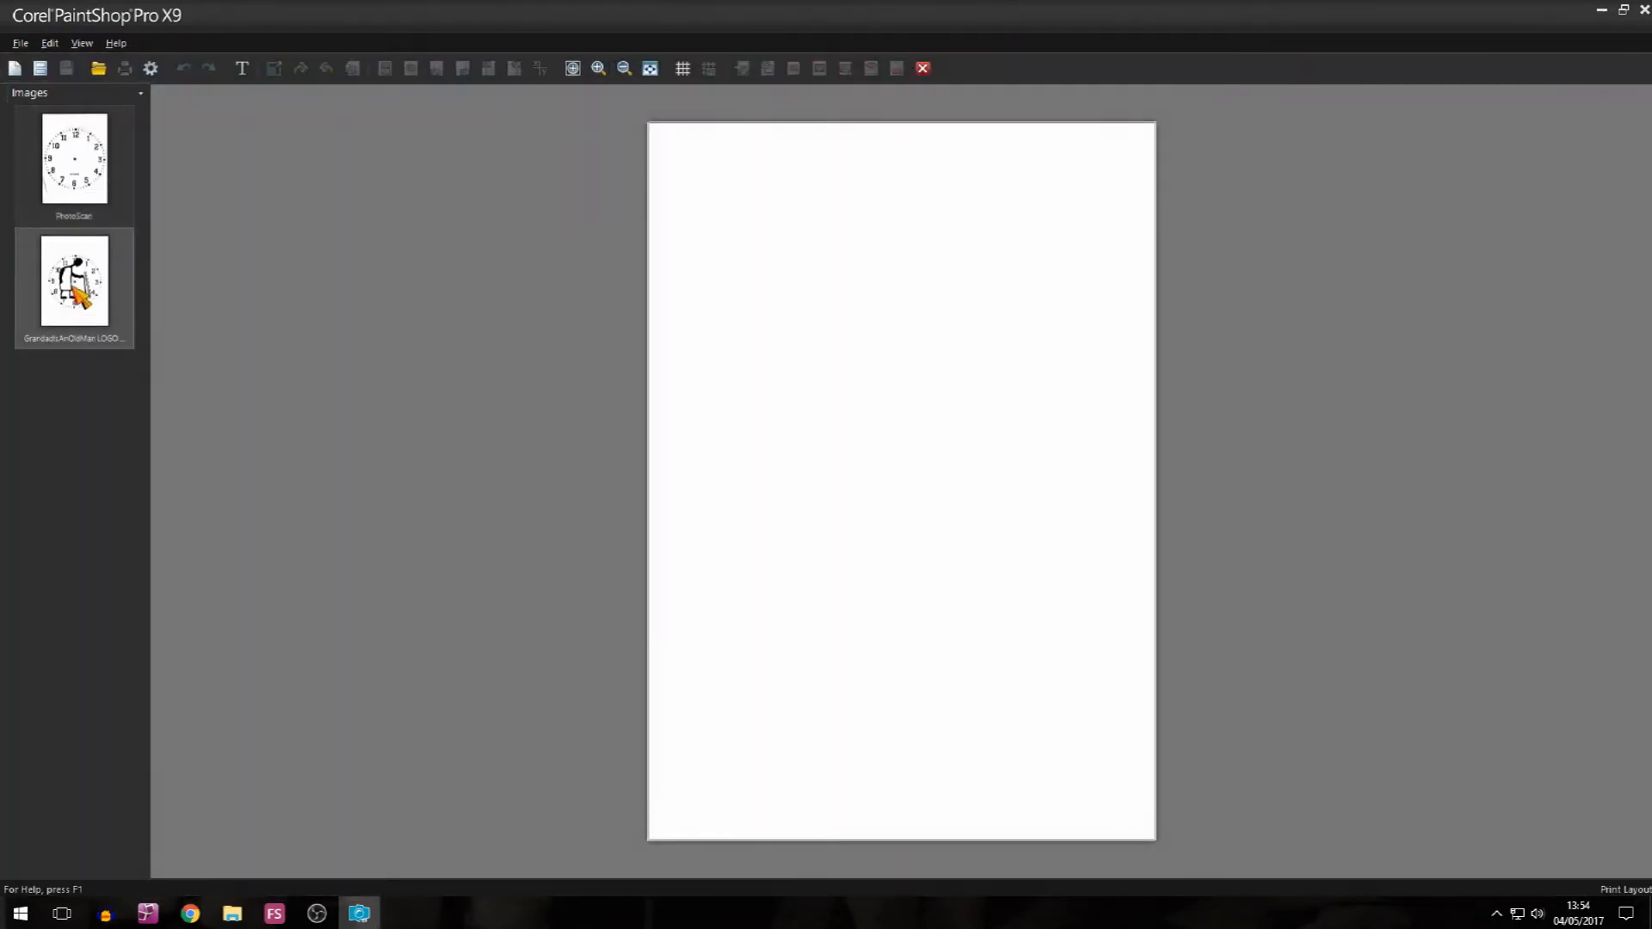
left_click_drag(77, 293, 880, 472)
Step: Enlarge the logo beyond the page edges to about 24.73 x 33.05 cm, keeping the clock face centred on the page
left_click_drag(697, 221, 645, 154)
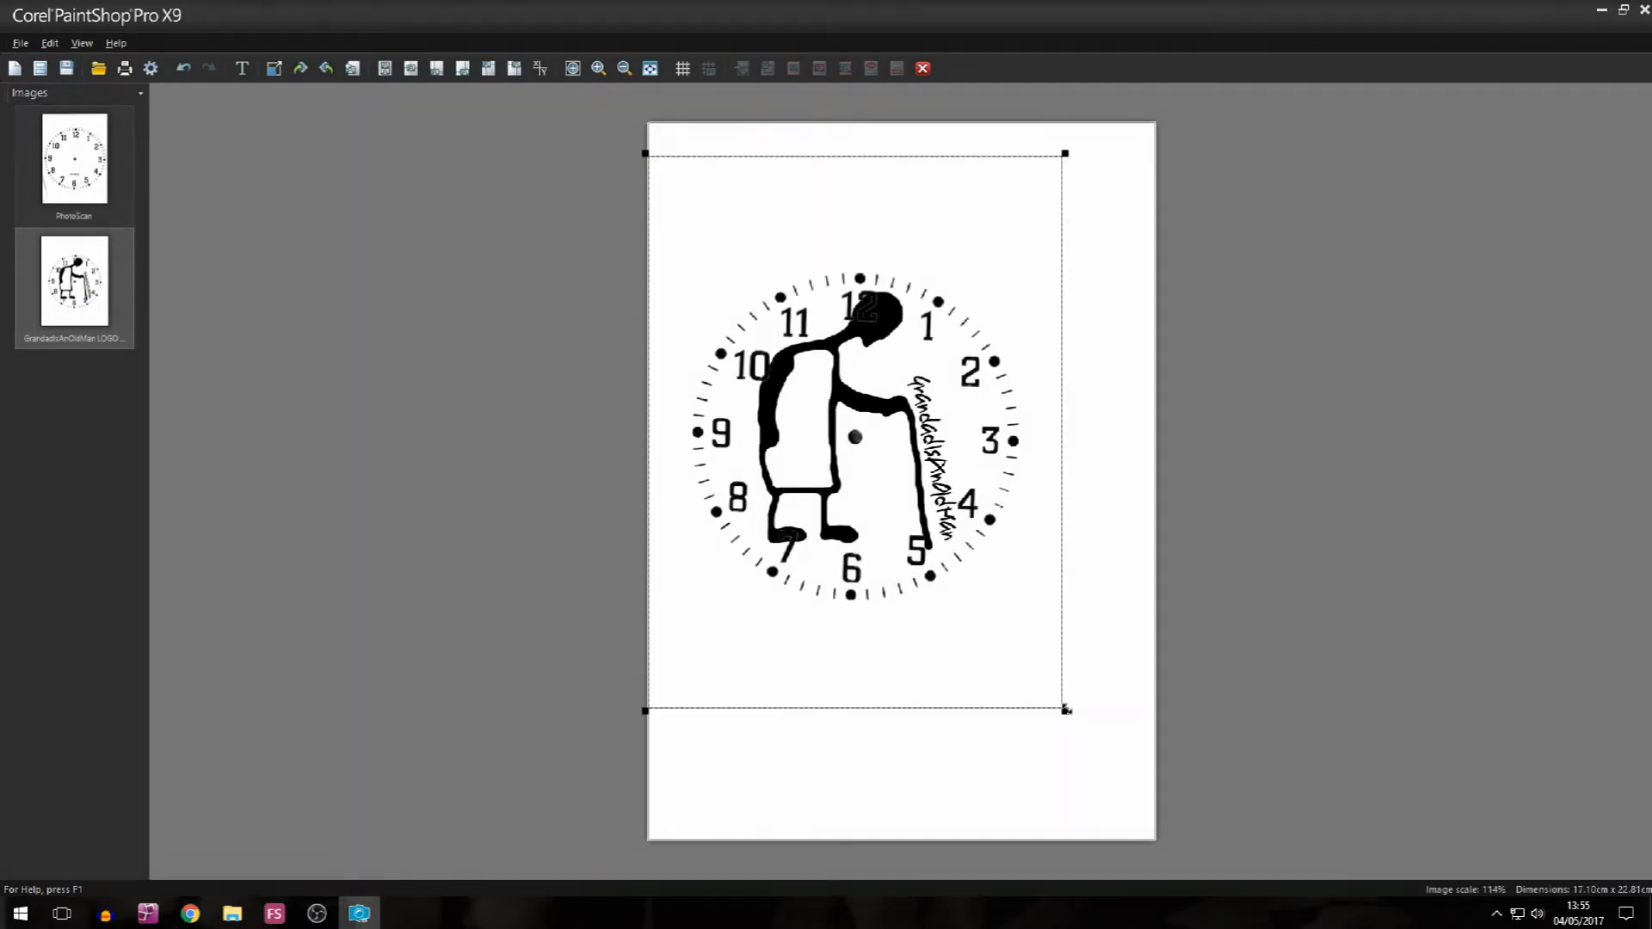
left_click_drag(1067, 715, 1205, 839)
left_click_drag(643, 154, 607, 107)
left_click_drag(1172, 855, 1206, 885)
left_click_drag(1195, 90, 1218, 81)
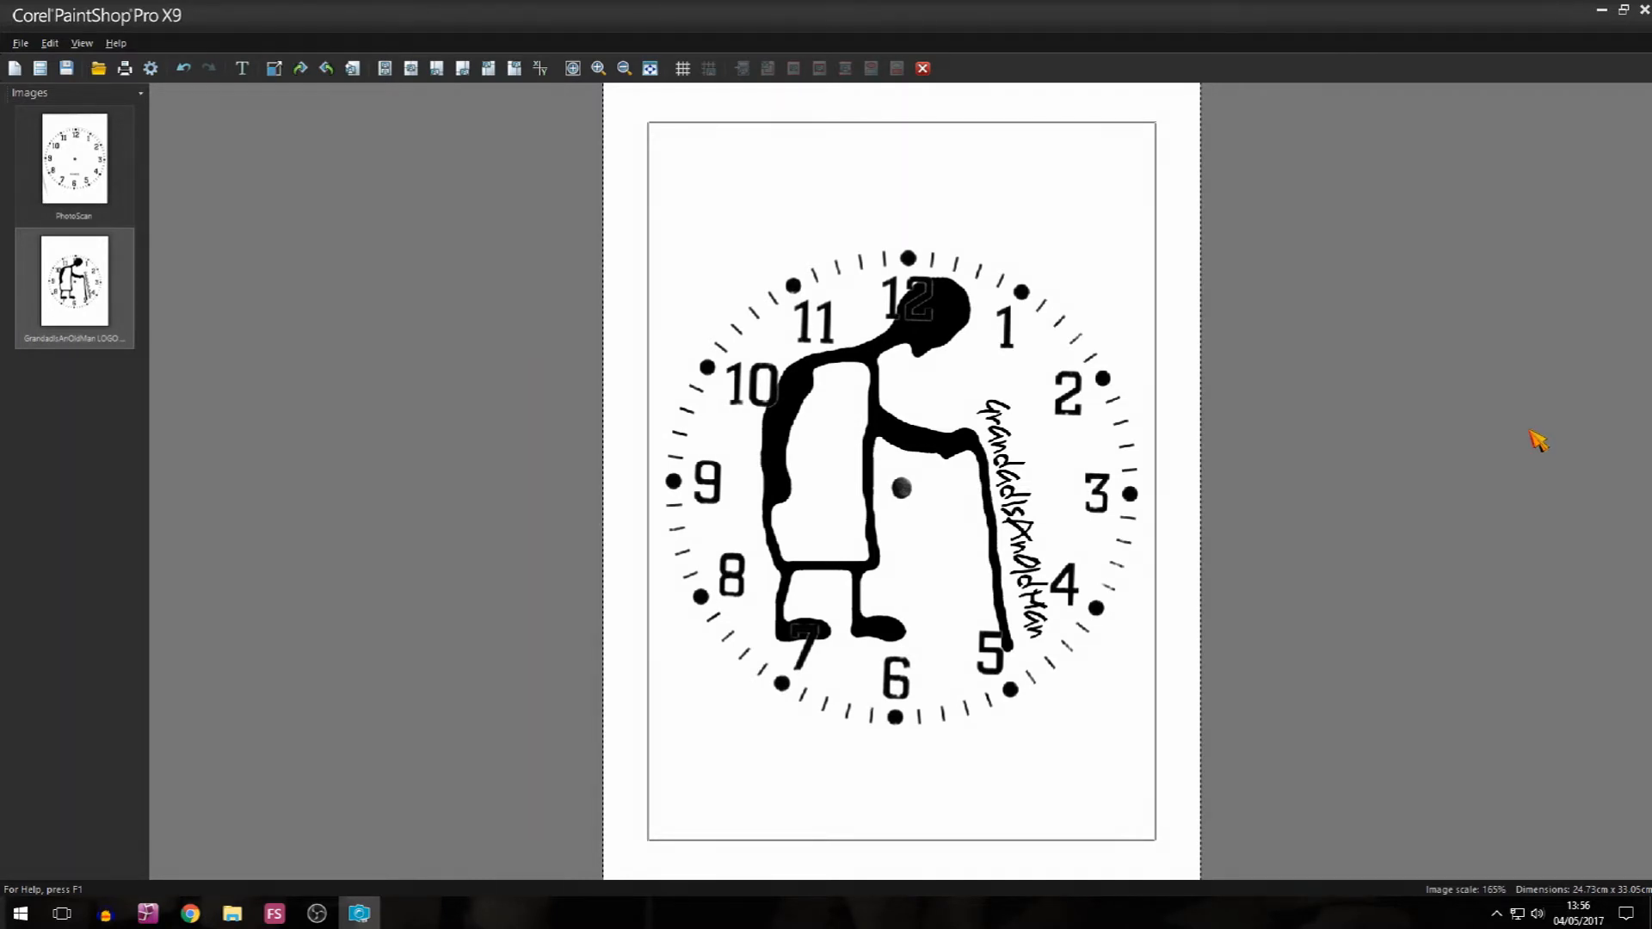
Step: Set the printer to Canon MG3000 series and print the clock face layout
left_click(84, 43)
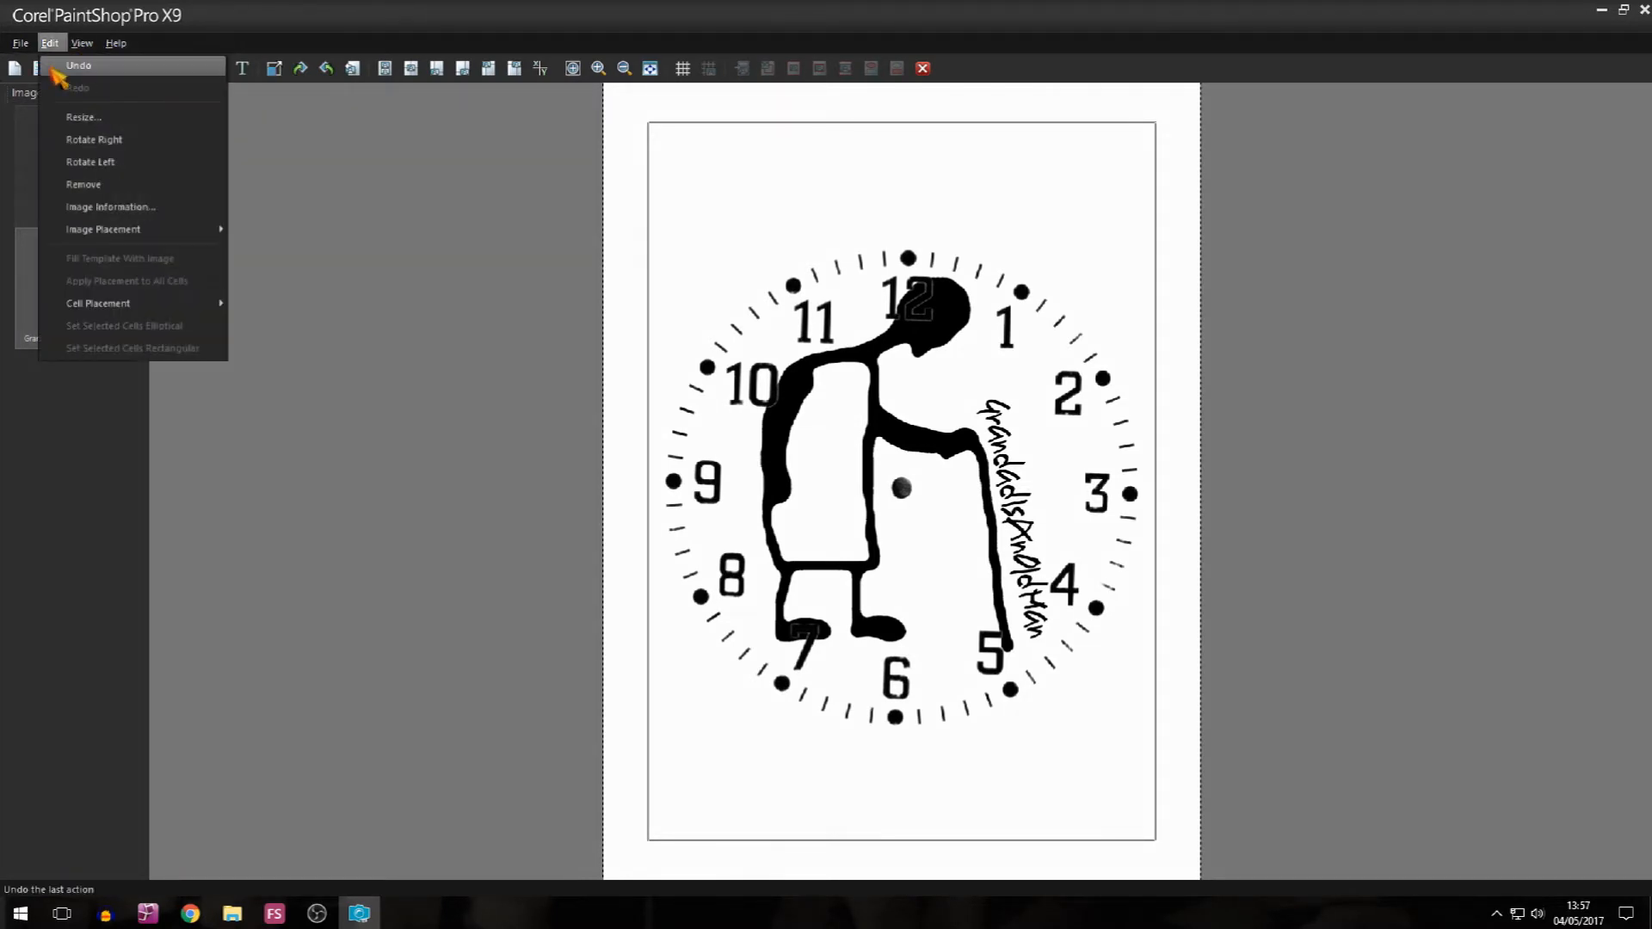
mouse_move(22, 46)
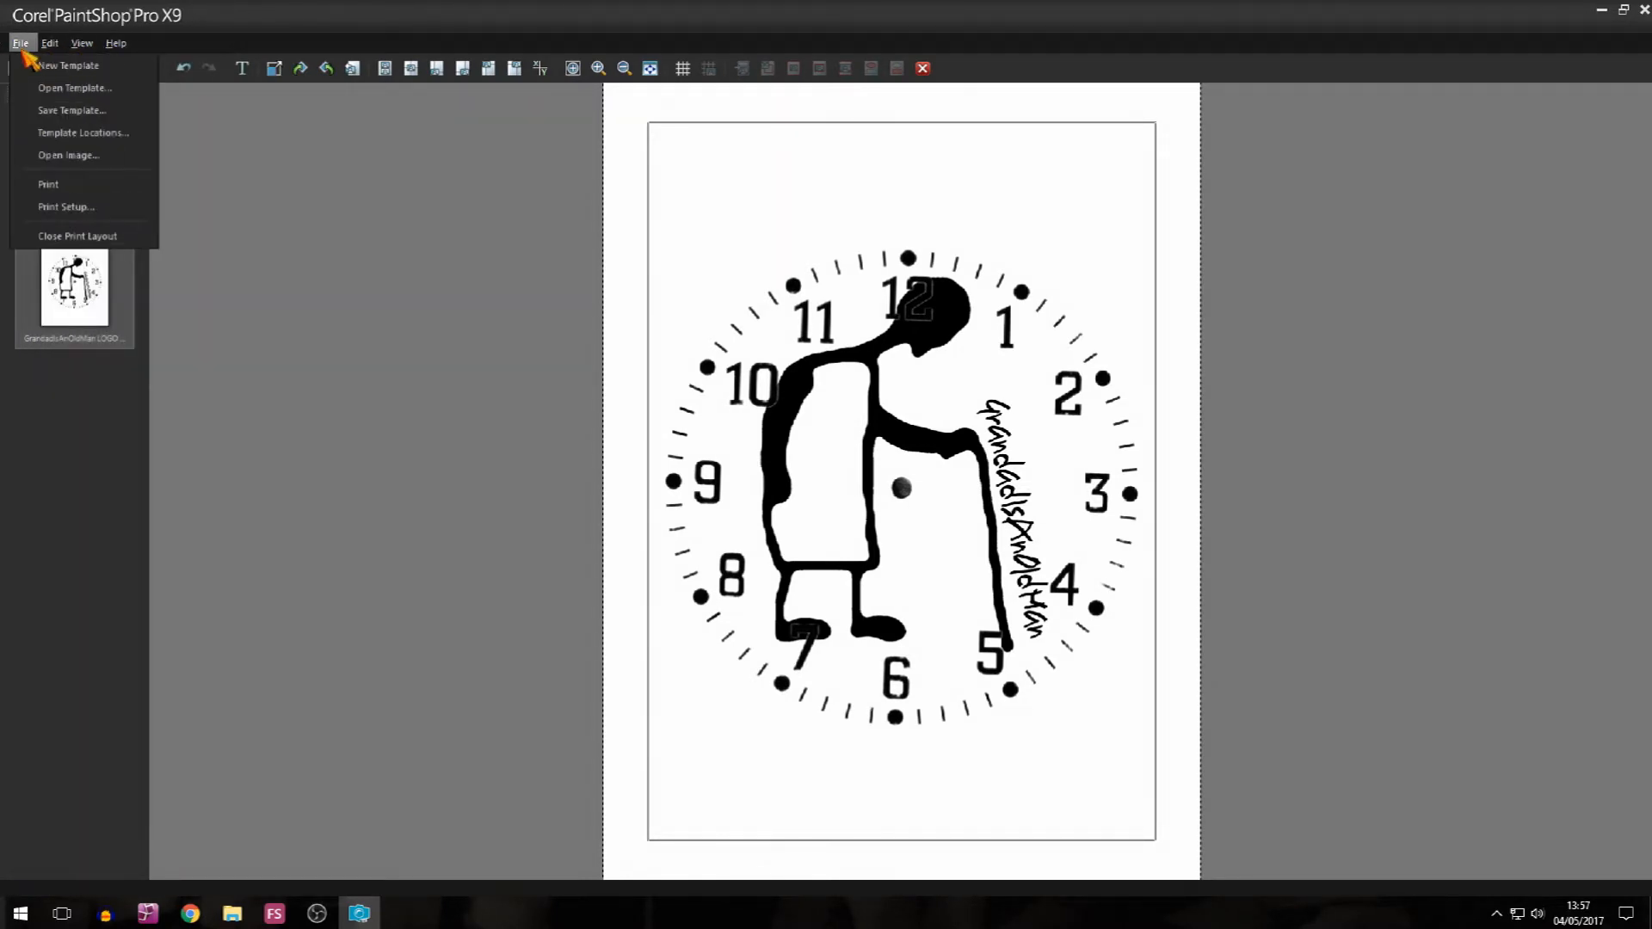
left_click(67, 208)
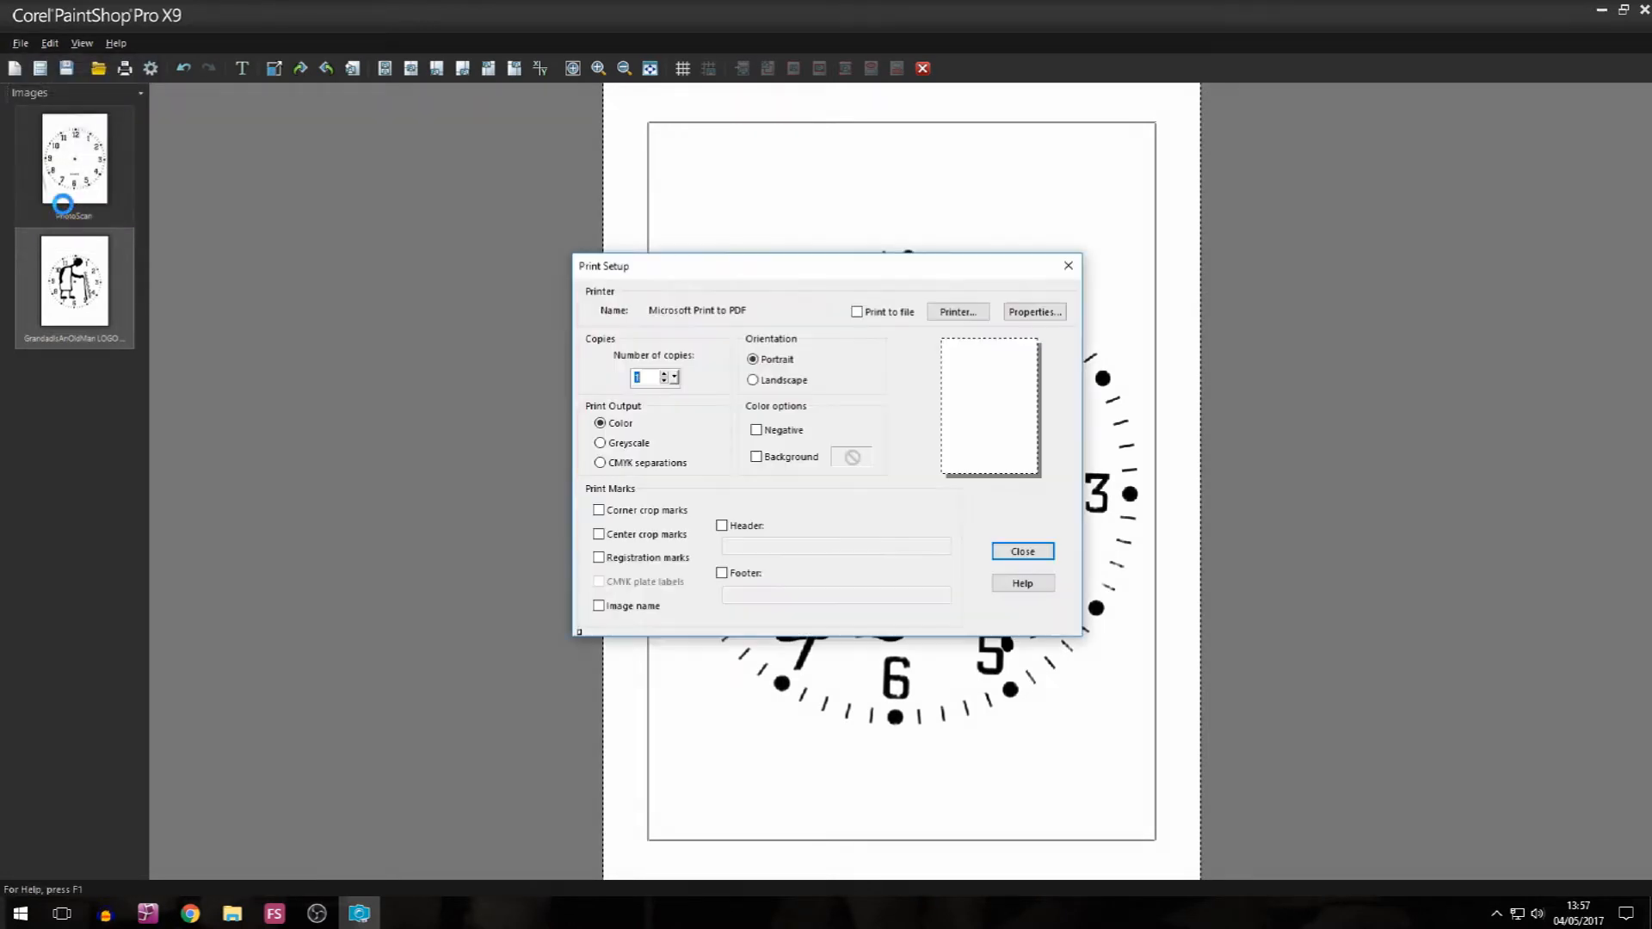
left_click(951, 312)
left_click(899, 409)
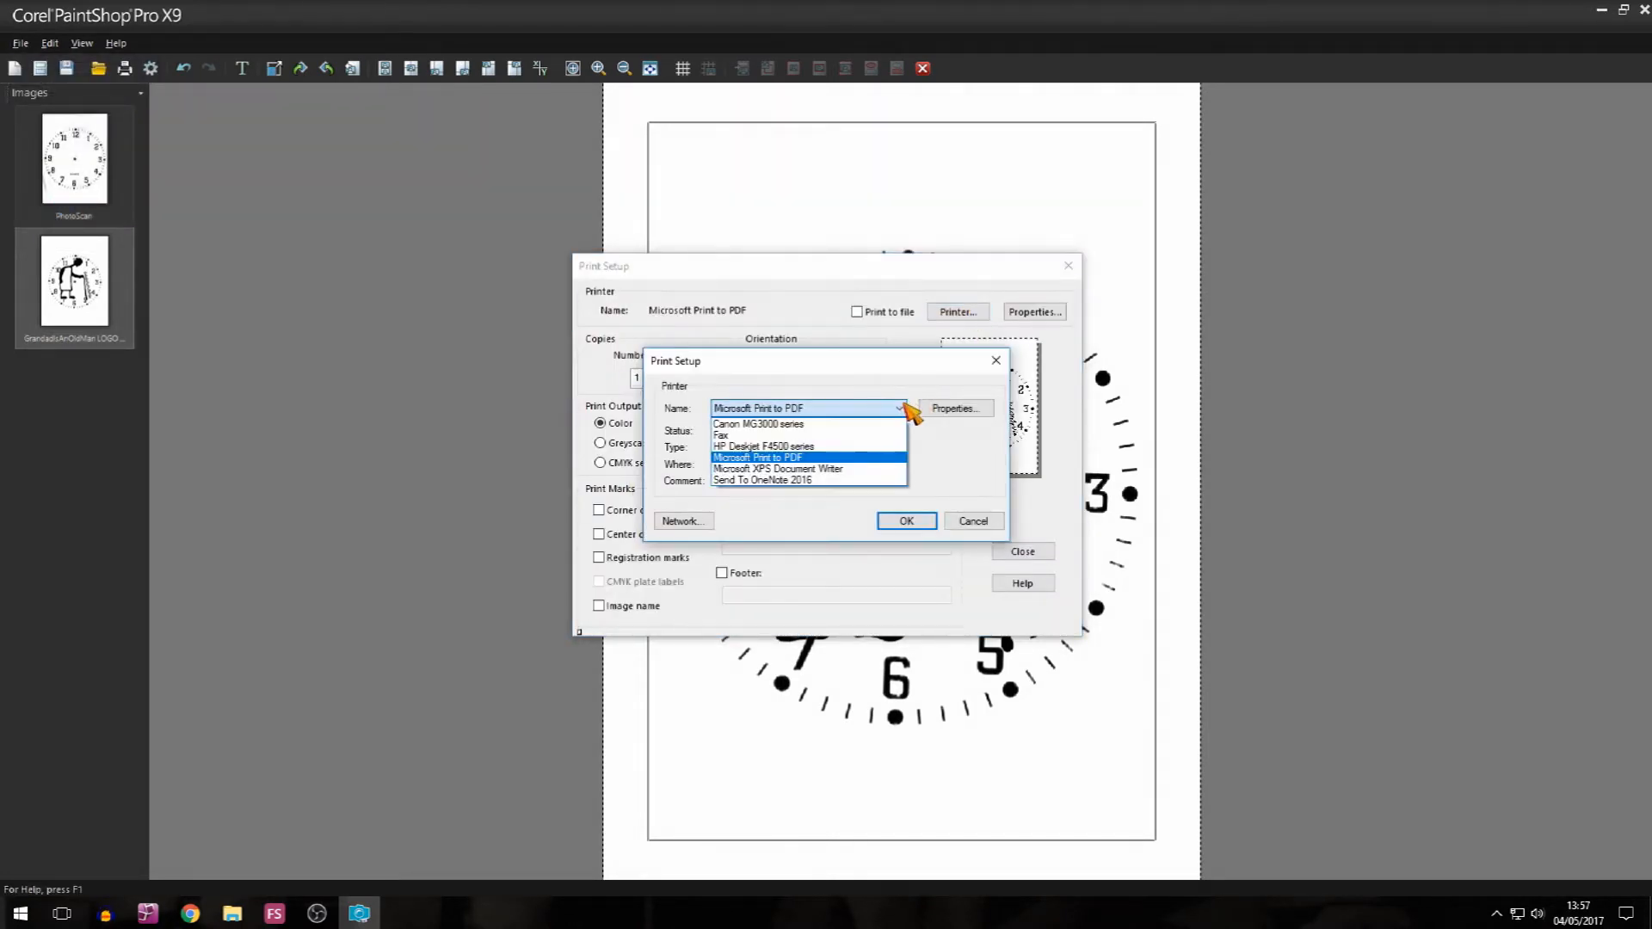
left_click(792, 436)
left_click(907, 521)
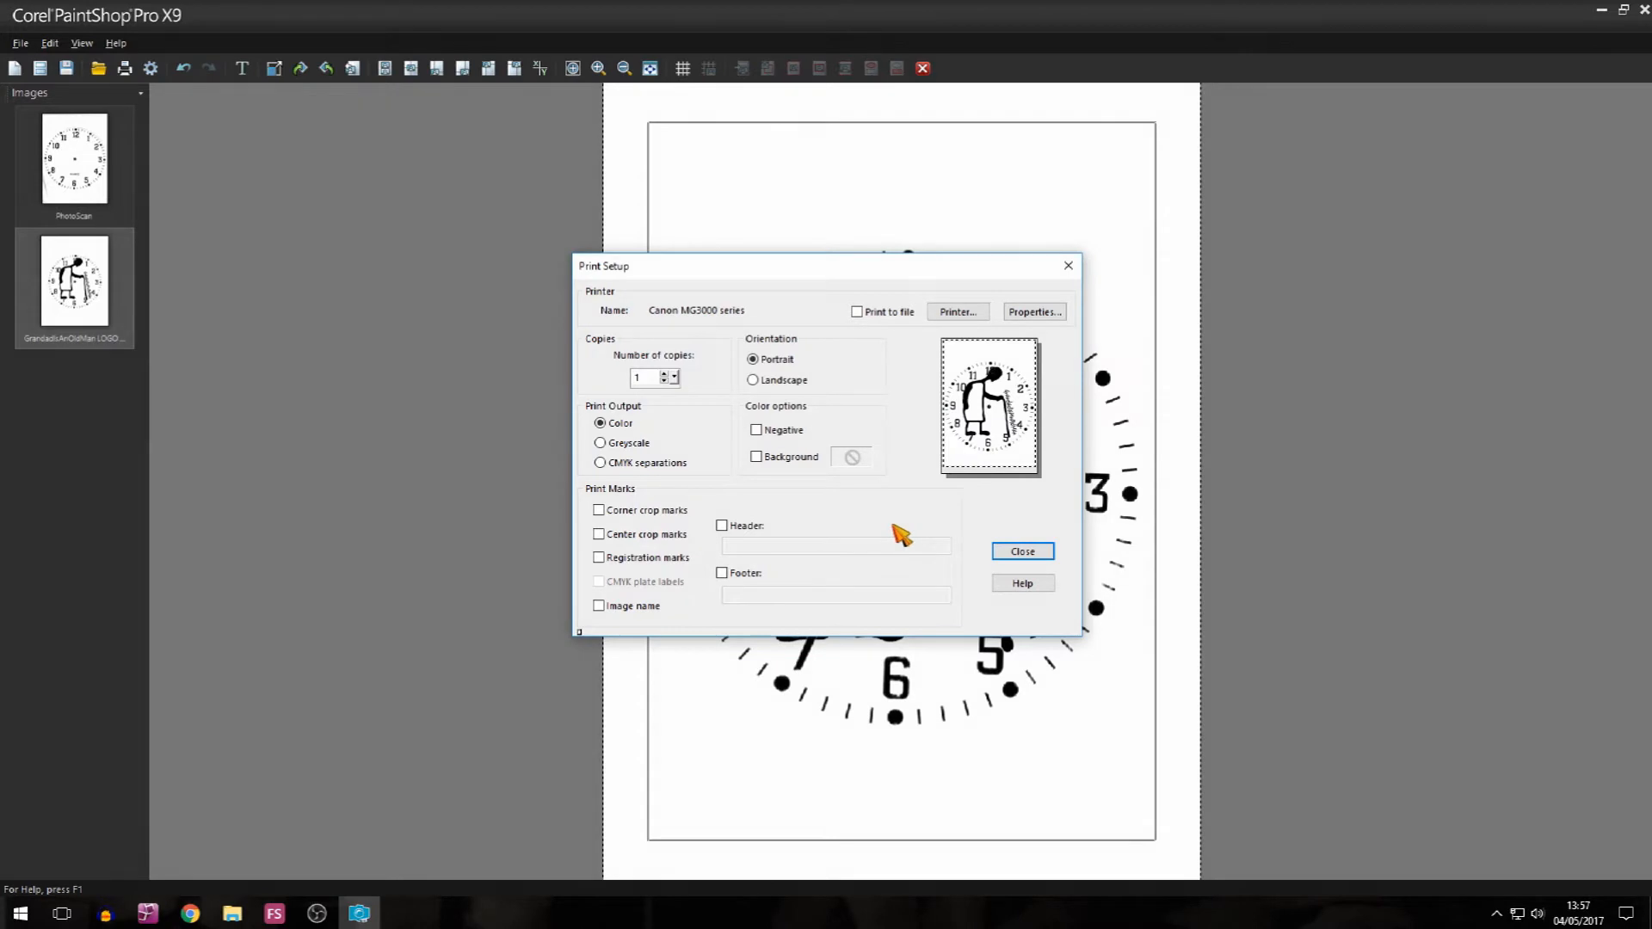
left_click(1025, 552)
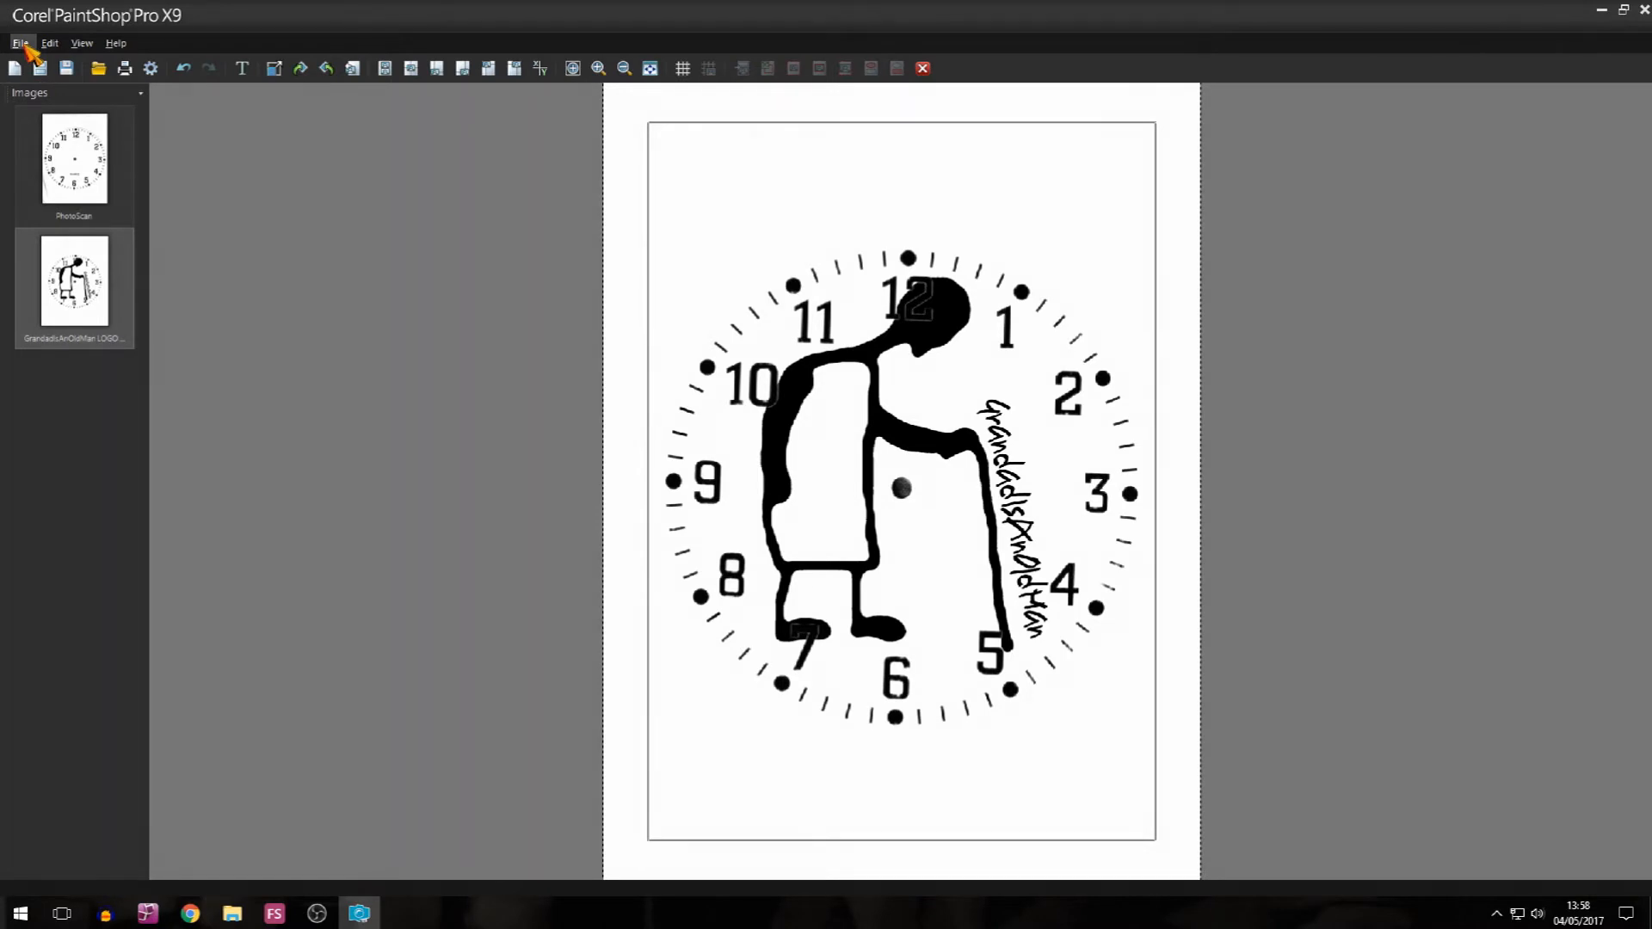
left_click(25, 45)
left_click(64, 184)
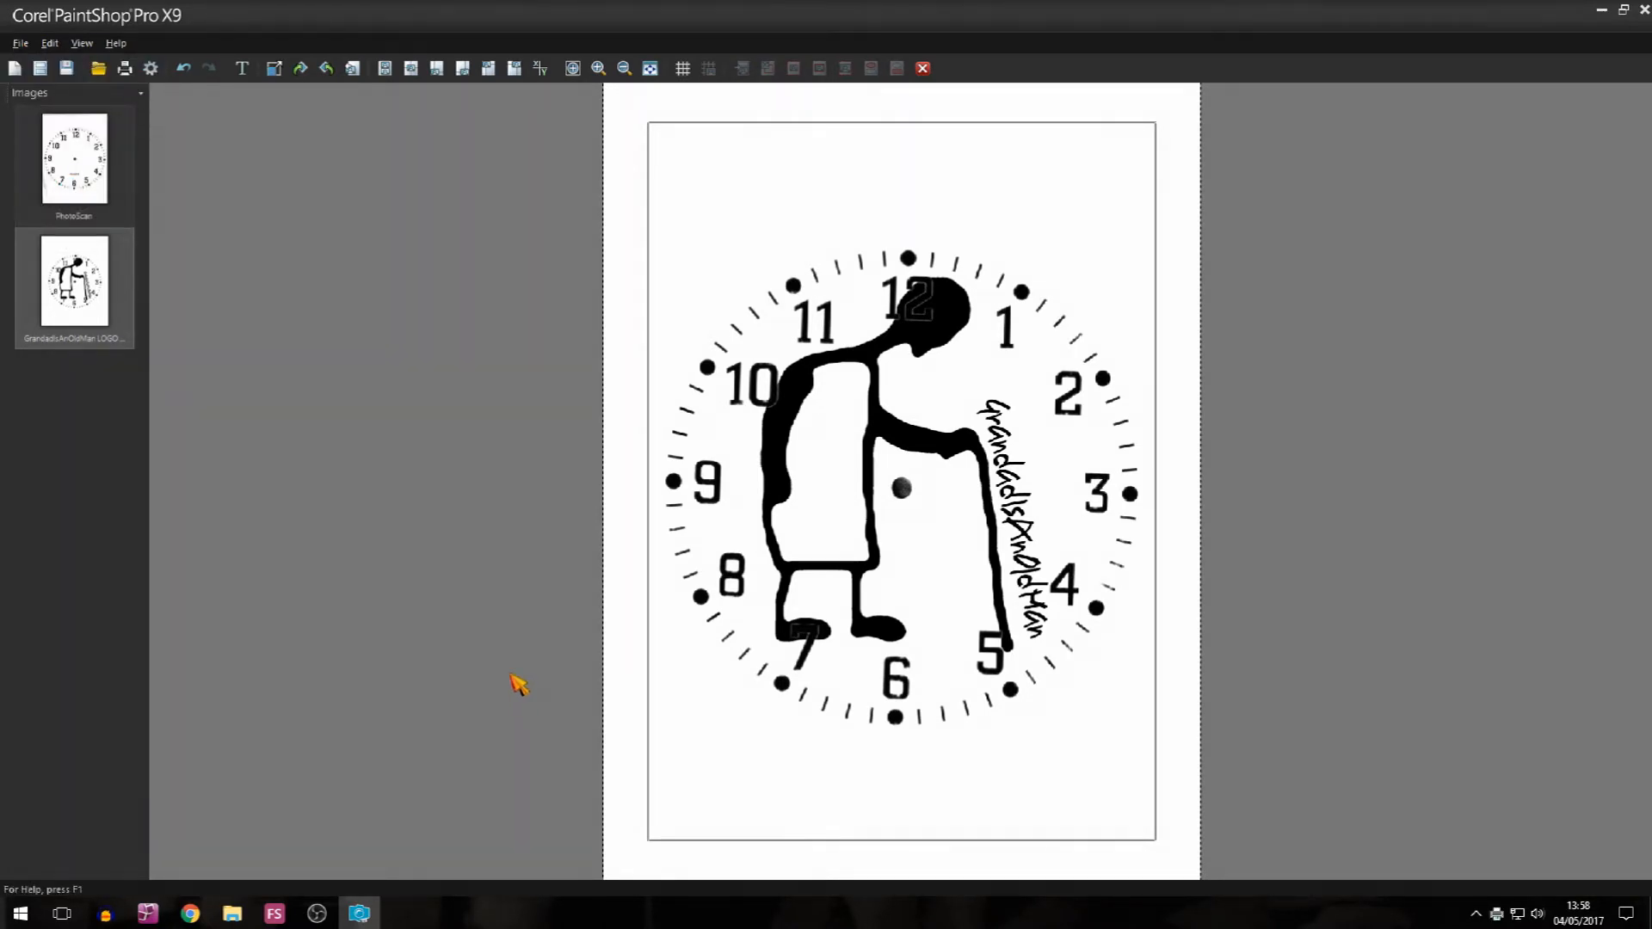